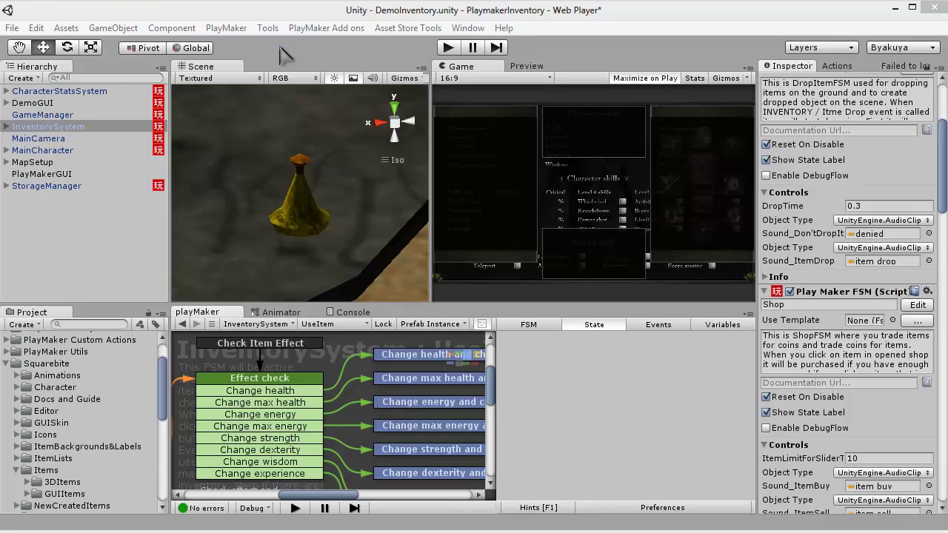
Expand the 3DItems folder inside Squarebite's Items folder to list the 3D item prefabs.
{"action": "scroll", "coordinate": [104, 374], "scroll_direction": "up", "scroll_amount": 1}
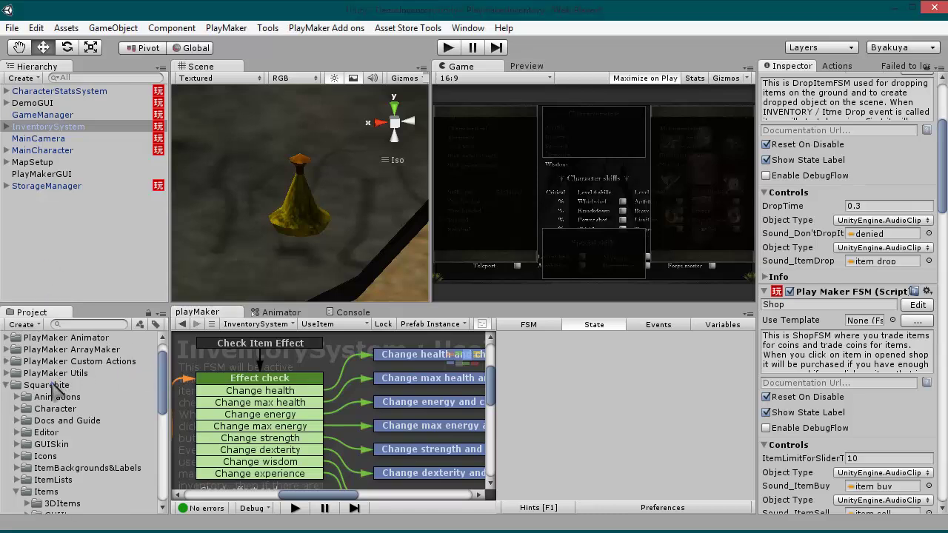
{"action": "scroll", "coordinate": [56, 461], "scroll_direction": "down", "scroll_amount": 2}
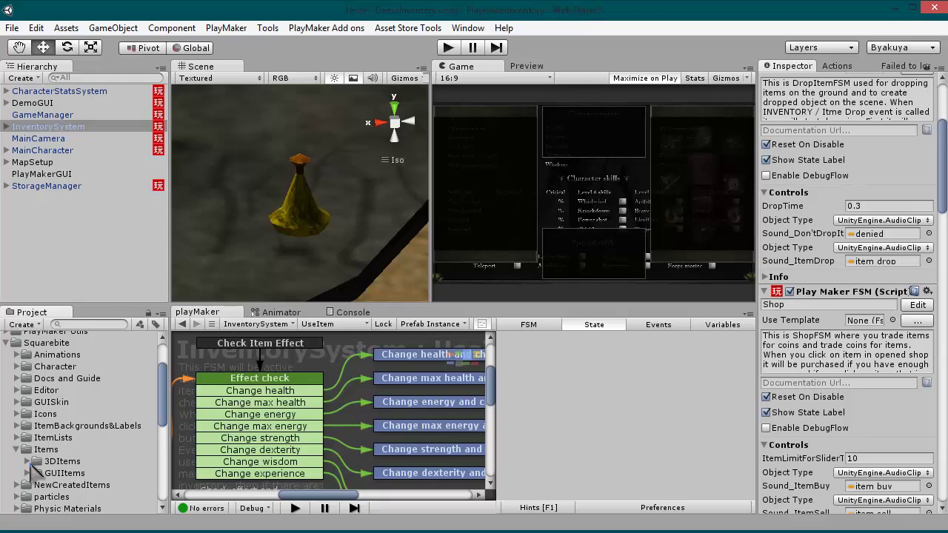
{"action": "left_click", "coordinate": [27, 461]}
{"action": "scroll", "coordinate": [264, 237], "scroll_direction": "down", "scroll_amount": 4}
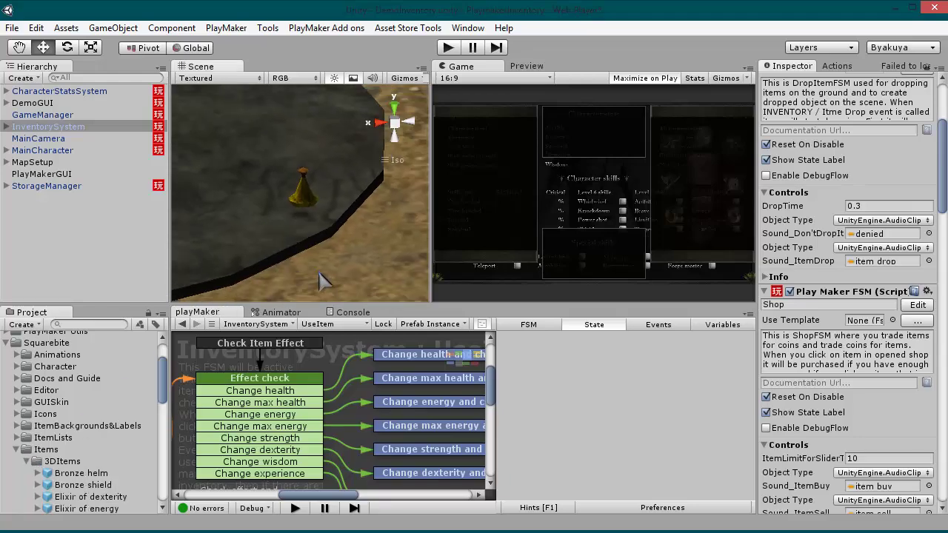
Find and select the first Elixir of strength object in the scene hierarchy and view it up close in the scene.
{"action": "mouse_move", "coordinate": [306, 233]}
{"action": "left_mouse_down", "text": "alt"}
{"action": "mouse_move", "coordinate": [212, 158]}
{"action": "mouse_move", "coordinate": [311, 313]}
{"action": "mouse_move", "coordinate": [326, 246]}
{"action": "mouse_move", "coordinate": [395, 244]}
{"action": "mouse_move", "coordinate": [144, 197]}
{"action": "mouse_move", "coordinate": [338, 300]}
{"action": "mouse_move", "coordinate": [319, 237]}
{"action": "left_mouse_up", "text": "alt"}
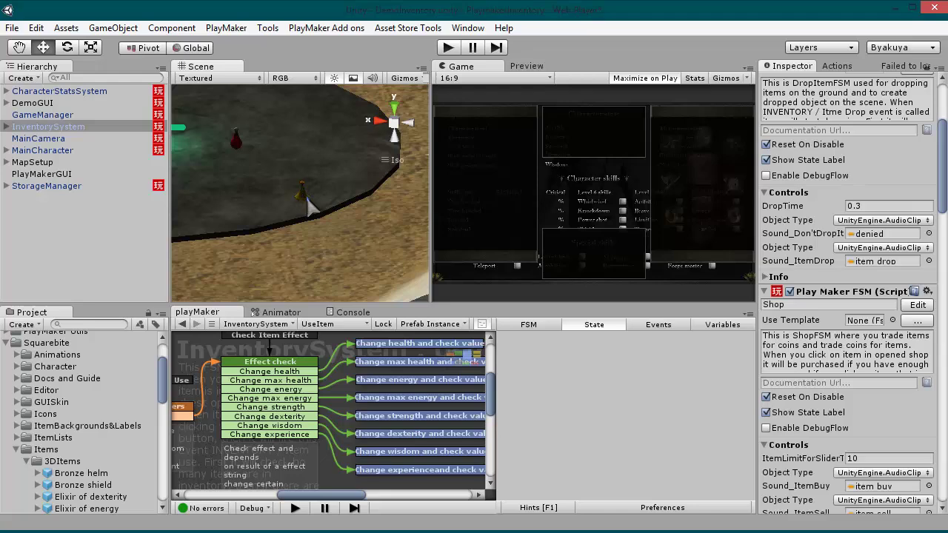
{"action": "scroll", "coordinate": [311, 209], "scroll_direction": "up", "scroll_amount": 3}
{"action": "left_click", "coordinate": [7, 186], "text": "alt"}
{"action": "scroll", "coordinate": [104, 241], "scroll_direction": "down", "scroll_amount": 5}
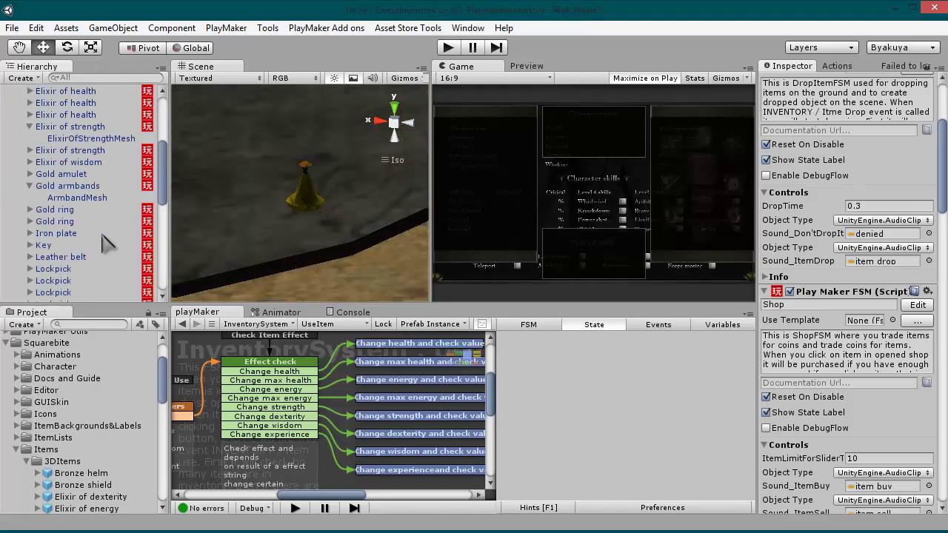
{"action": "scroll", "coordinate": [103, 241], "scroll_direction": "down", "scroll_amount": 1}
{"action": "scroll", "coordinate": [104, 241], "scroll_direction": "up", "scroll_amount": 3}
{"action": "scroll", "coordinate": [103, 243], "scroll_direction": "down", "scroll_amount": 5}
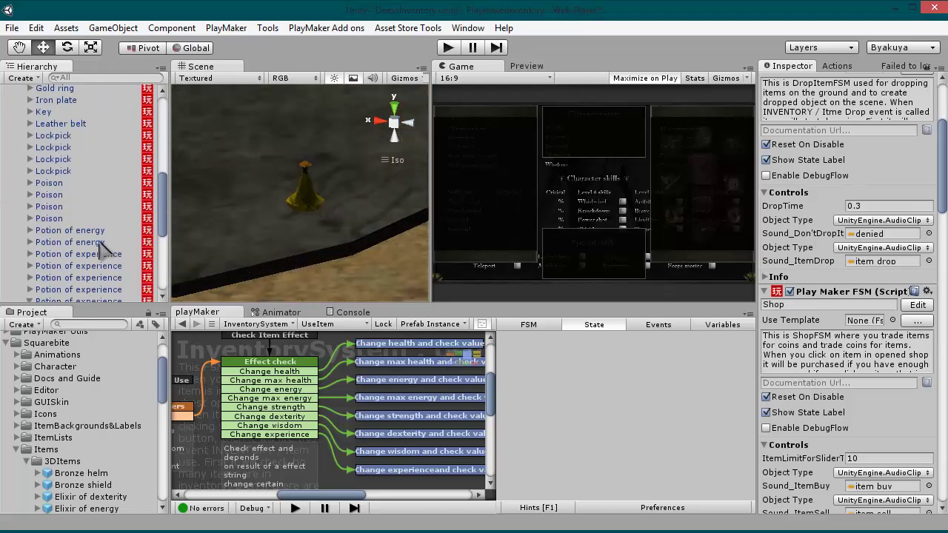
{"action": "scroll", "coordinate": [103, 248], "scroll_direction": "up", "scroll_amount": 3}
{"action": "left_click", "coordinate": [81, 130]}
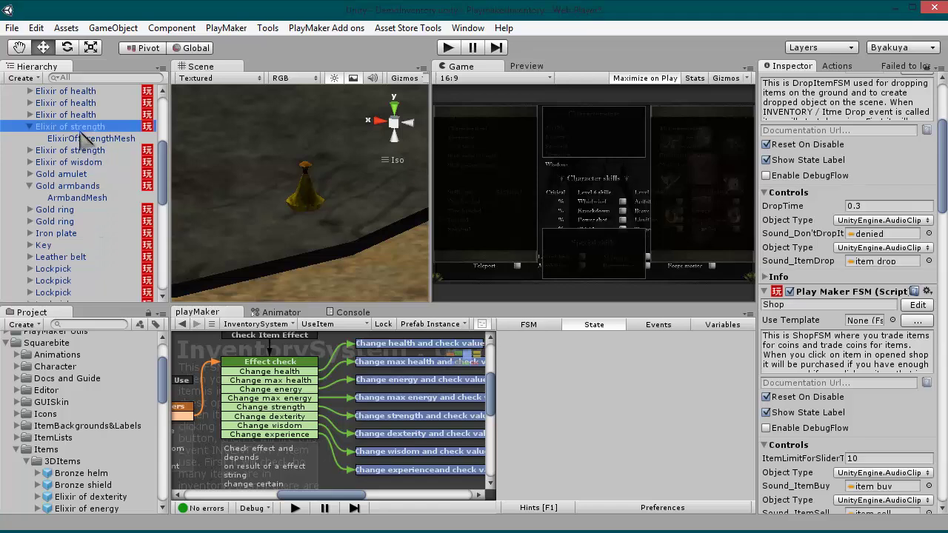
{"action": "left_click_drag", "start_coordinate": [268, 180], "coordinate": [313, 233], "text": "alt"}
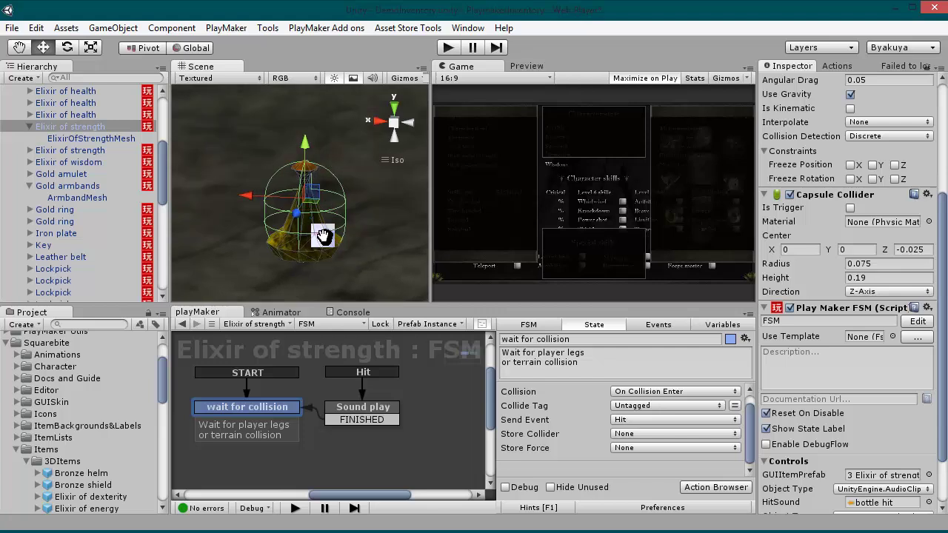
{"action": "scroll", "coordinate": [313, 233], "scroll_direction": "down", "scroll_amount": 3}
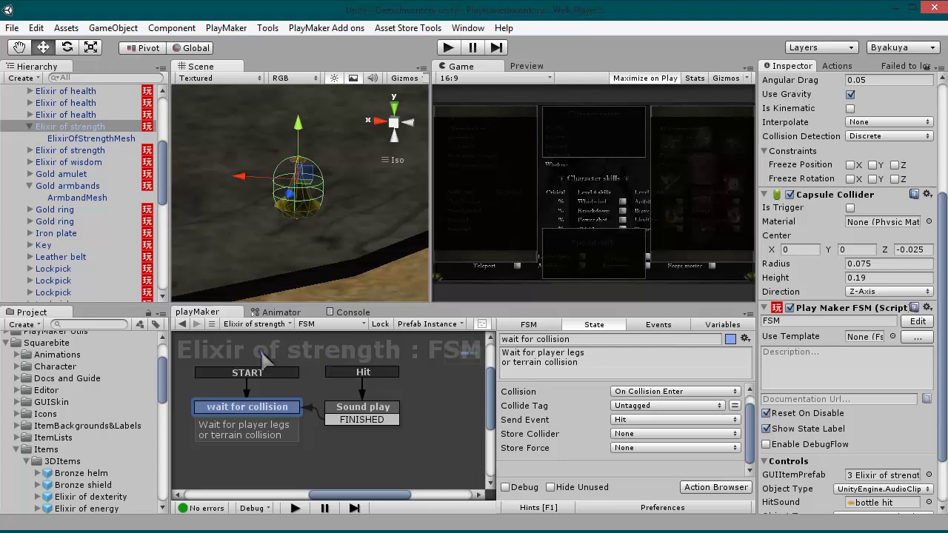
Examine the Sound play state of the Elixir of strength FSM and the FSM's exposed control variables.
{"action": "left_click", "coordinate": [363, 409]}
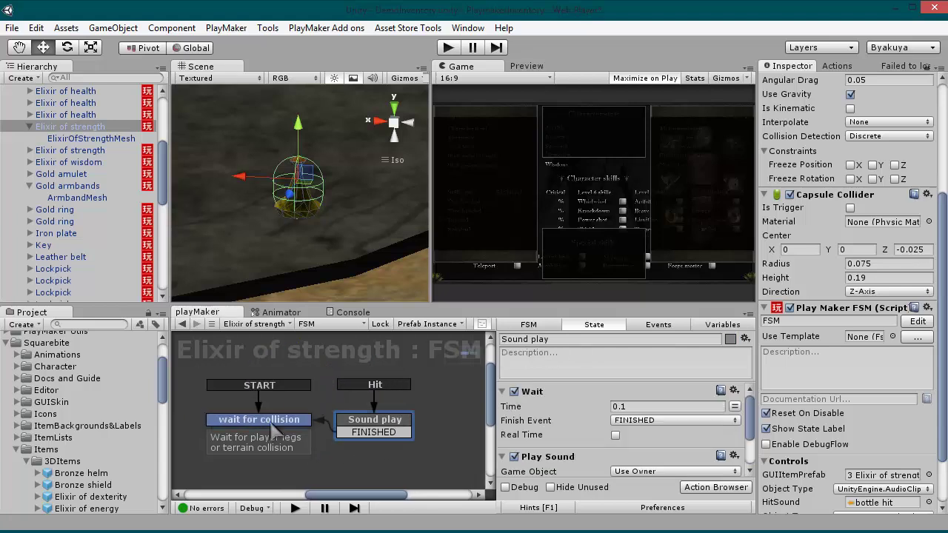
{"action": "left_click", "coordinate": [407, 427]}
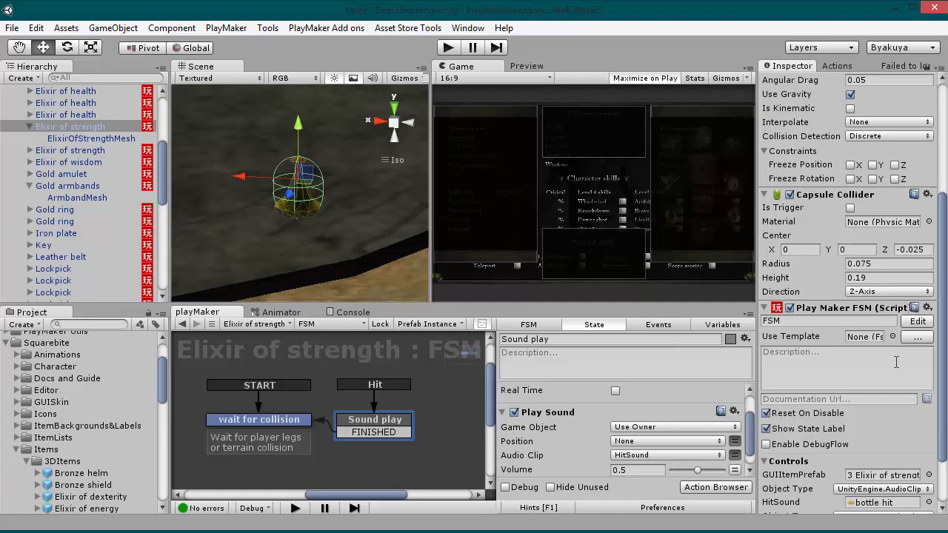
{"action": "left_click_drag", "start_coordinate": [945, 324], "coordinate": [944, 418]}
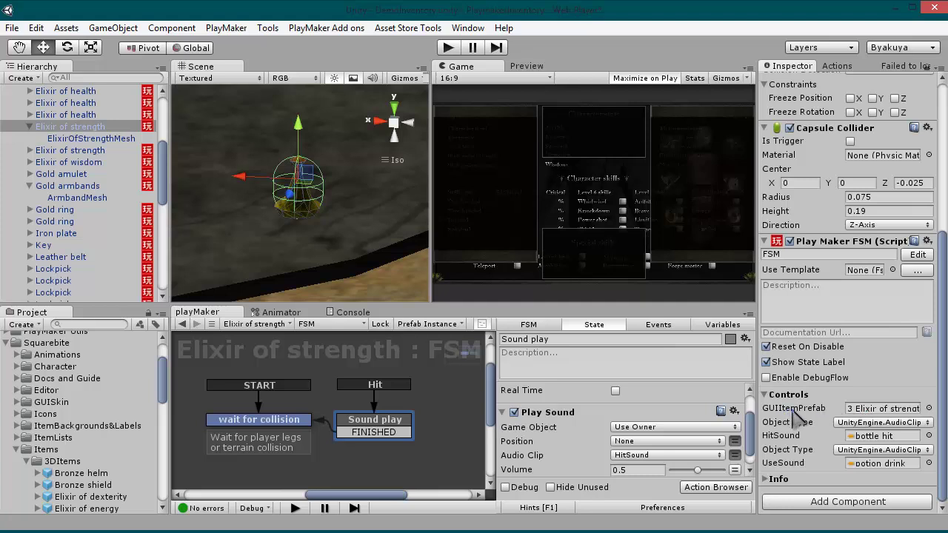
Select the Elixir of strength prefab in the 3DItems folder and show its FSM controls.
{"action": "scroll", "coordinate": [63, 423], "scroll_direction": "down", "scroll_amount": 3}
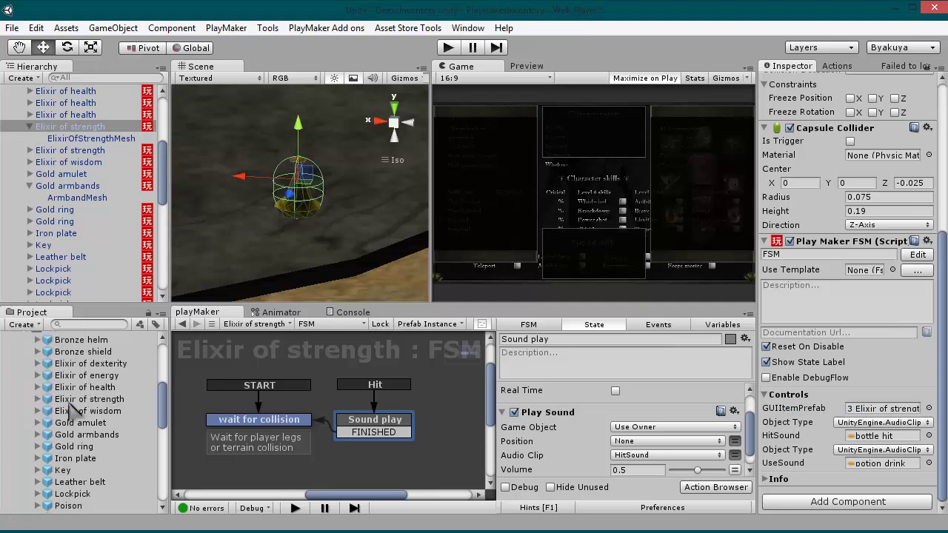
{"action": "left_click", "coordinate": [89, 399]}
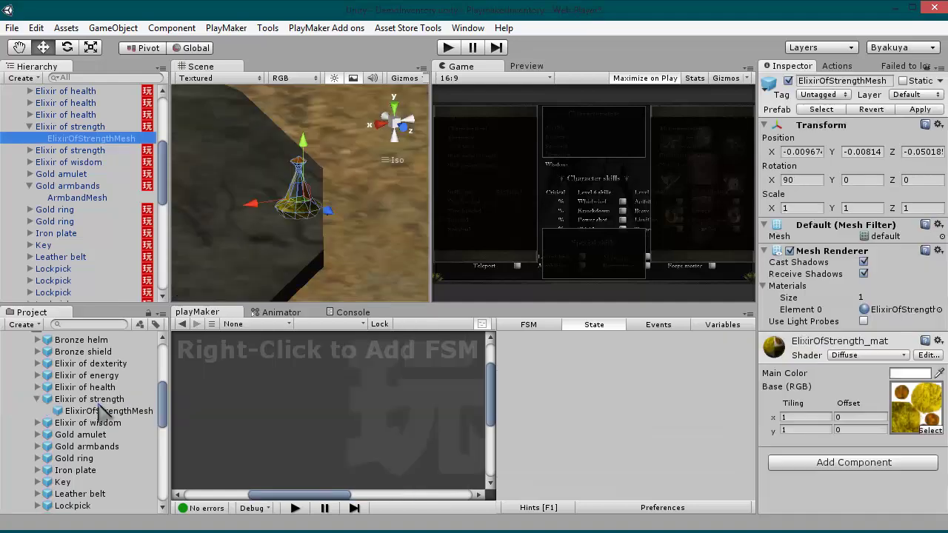
{"action": "scroll", "coordinate": [881, 378], "scroll_direction": "down", "scroll_amount": 5}
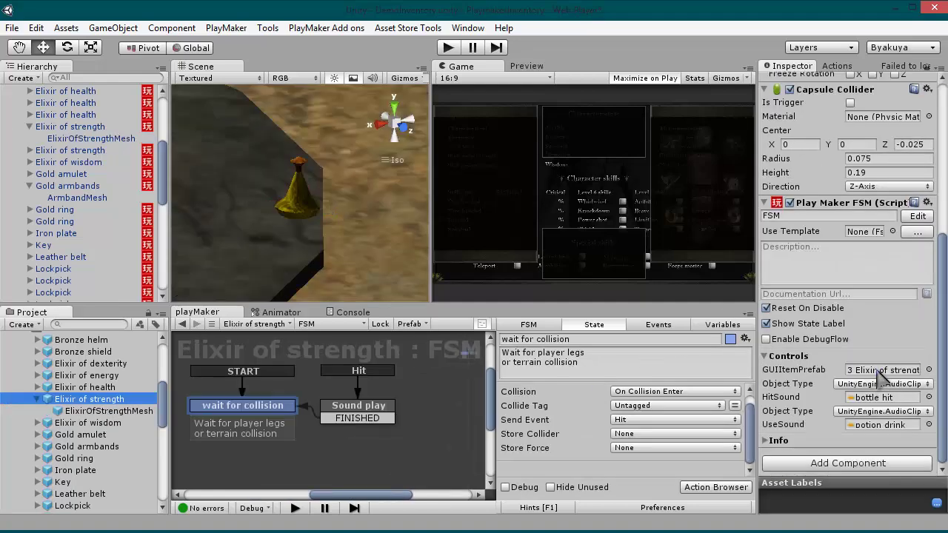
Locate the asset referenced by the prefab's GUIItemPrefab variable and select the 3 Elixir of strengthGUI prefab.
{"action": "left_click", "coordinate": [881, 371]}
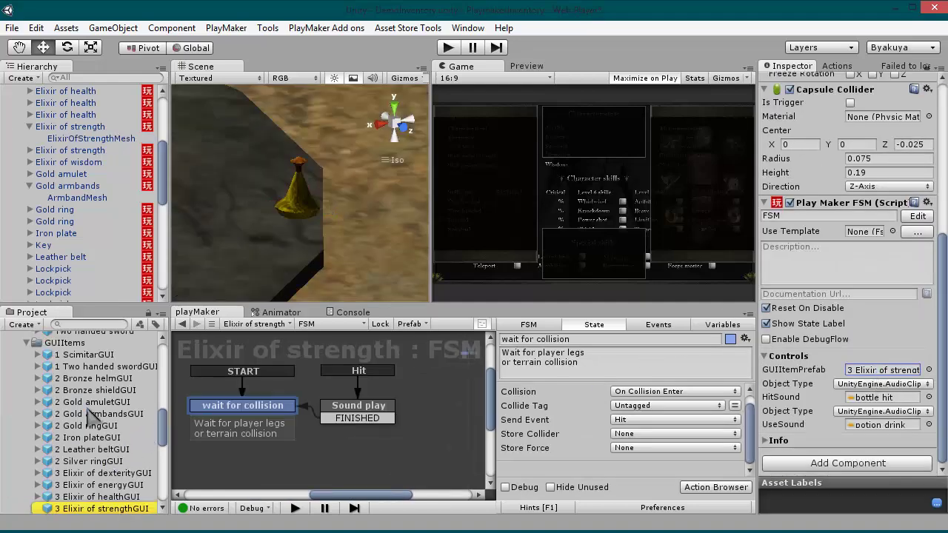
{"action": "scroll", "coordinate": [97, 429], "scroll_direction": "down", "scroll_amount": 3}
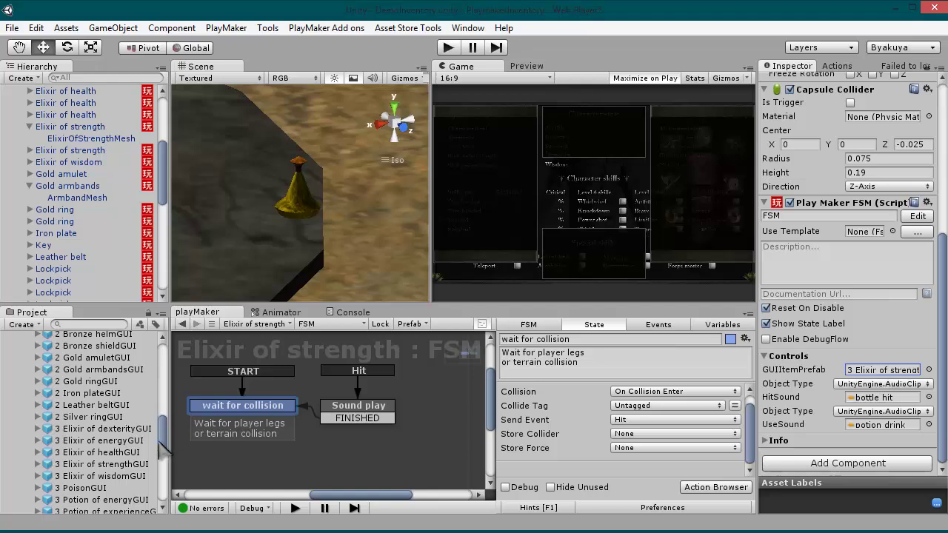
{"action": "left_click", "coordinate": [115, 467]}
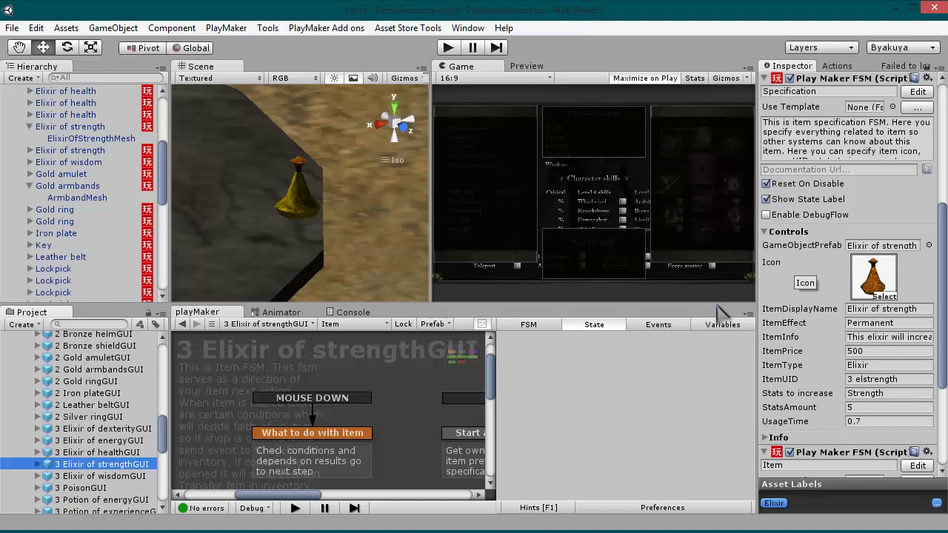
Assign the Elixir of strength prefab from 3DItems to the GameObjectPrefab variable of 3 Elixir of strengthGUI.
{"action": "scroll", "coordinate": [114, 472], "scroll_direction": "up", "scroll_amount": 5}
{"action": "scroll", "coordinate": [113, 470], "scroll_direction": "up", "scroll_amount": 2}
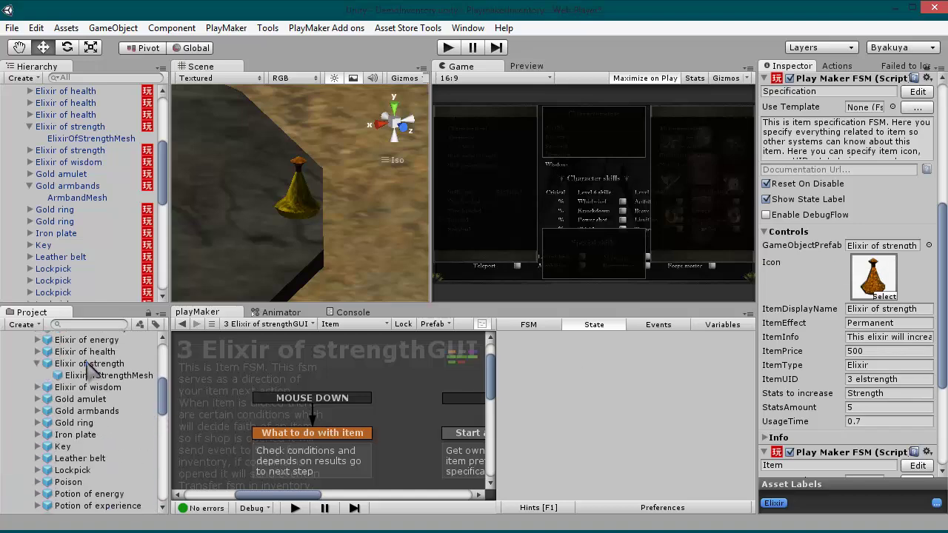
{"action": "left_click_drag", "start_coordinate": [88, 367], "coordinate": [880, 252]}
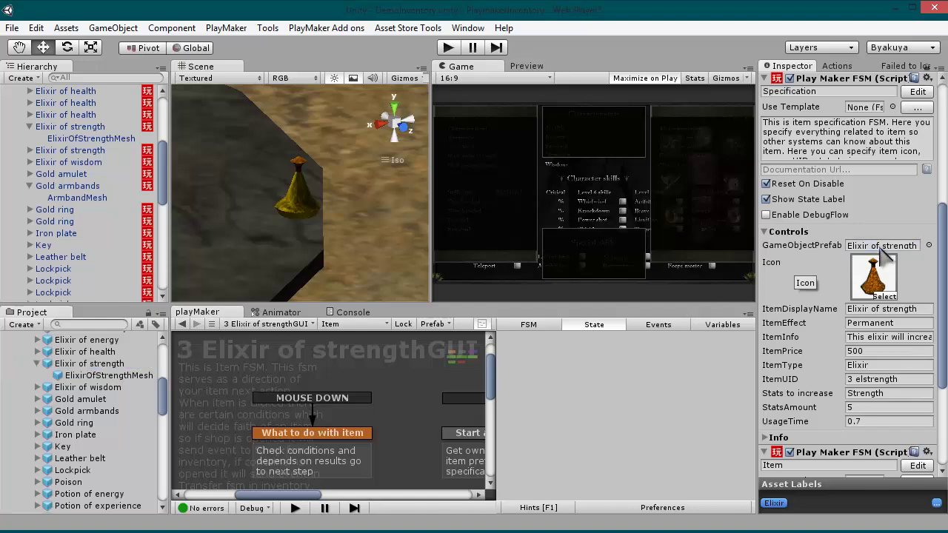
Assign the 3 Elixir of strengthGUI prefab to the GUIItemPrefab variable of the Elixir of strength 3D prefab.
{"action": "left_click", "coordinate": [76, 366]}
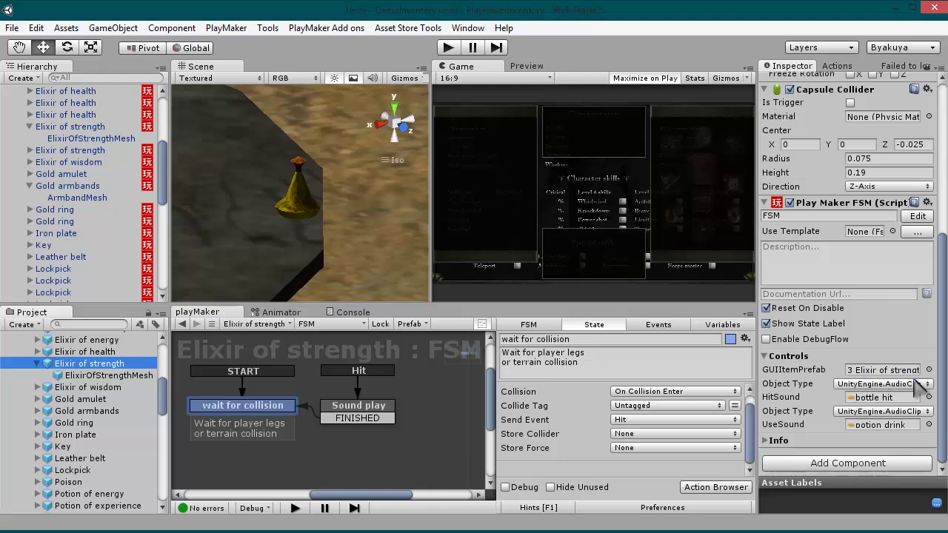
{"action": "scroll", "coordinate": [122, 448], "scroll_direction": "down", "scroll_amount": 5}
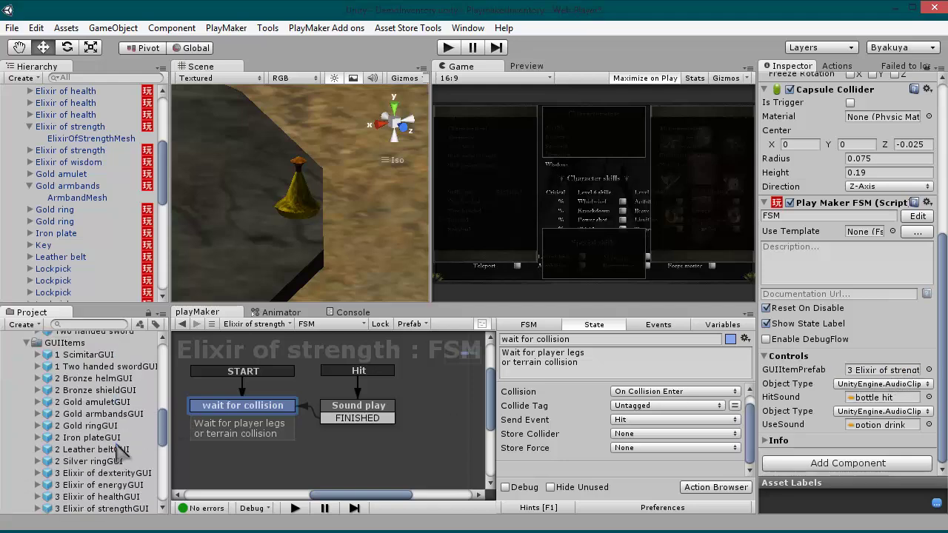
{"action": "scroll", "coordinate": [115, 459], "scroll_direction": "down", "scroll_amount": 2}
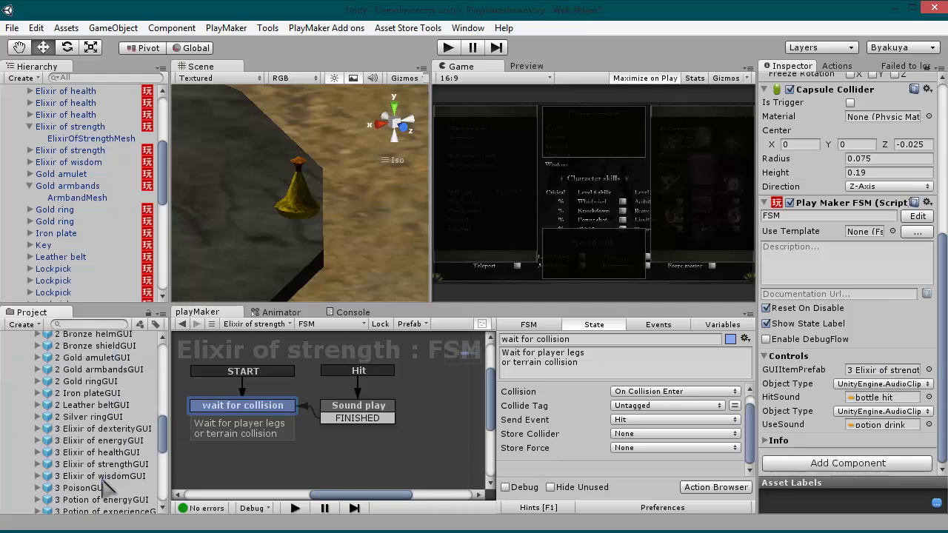
{"action": "scroll", "coordinate": [107, 479], "scroll_direction": "down", "scroll_amount": 2}
{"action": "scroll", "coordinate": [103, 485], "scroll_direction": "up", "scroll_amount": 2}
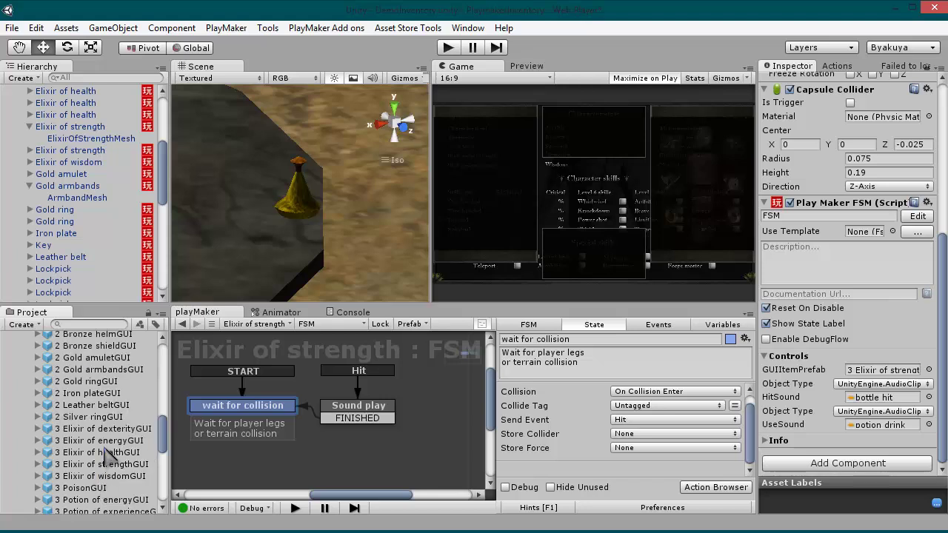
{"action": "left_click_drag", "start_coordinate": [105, 467], "coordinate": [895, 370]}
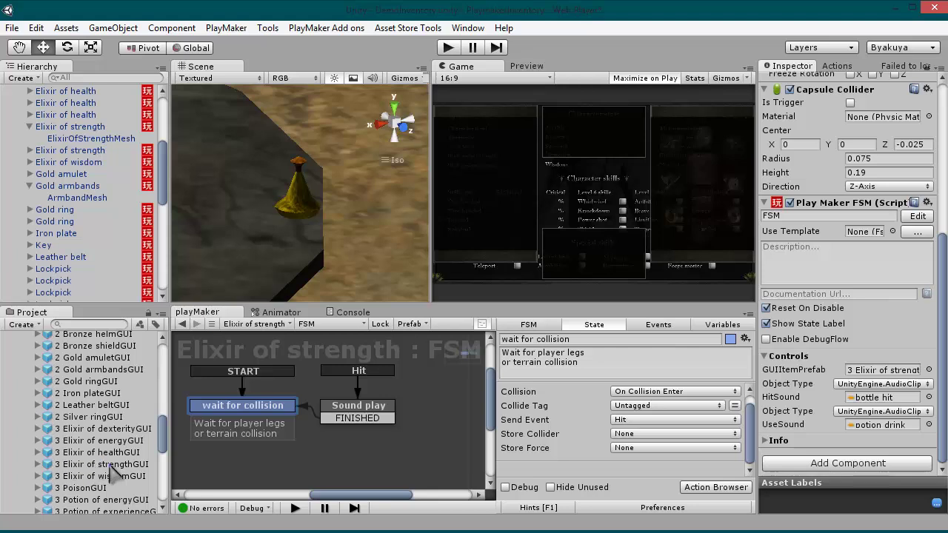
Expand the 3 Elixir of strengthGUI prefab and examine the GUIText and FSM components of its GUI Text child.
{"action": "scroll", "coordinate": [155, 416], "scroll_direction": "down", "scroll_amount": 10}
{"action": "scroll", "coordinate": [96, 364], "scroll_direction": "up", "scroll_amount": 2}
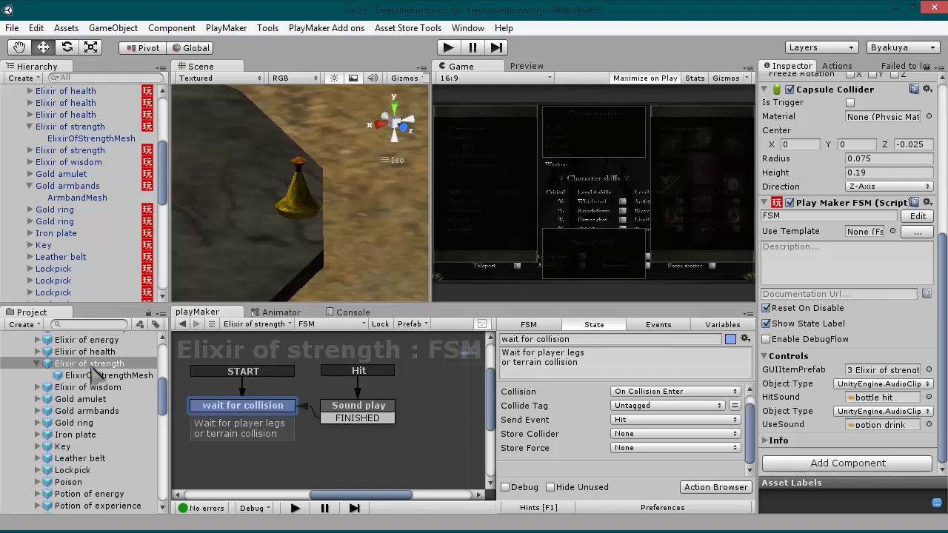
{"action": "scroll", "coordinate": [93, 436], "scroll_direction": "up", "scroll_amount": 8}
{"action": "left_click", "coordinate": [100, 464]}
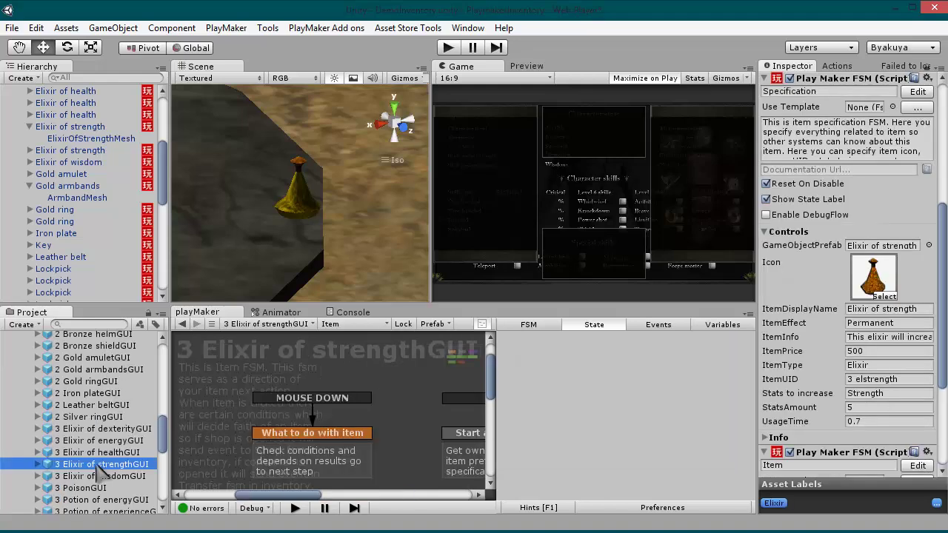
{"action": "scroll", "coordinate": [98, 474], "scroll_direction": "down", "scroll_amount": 3}
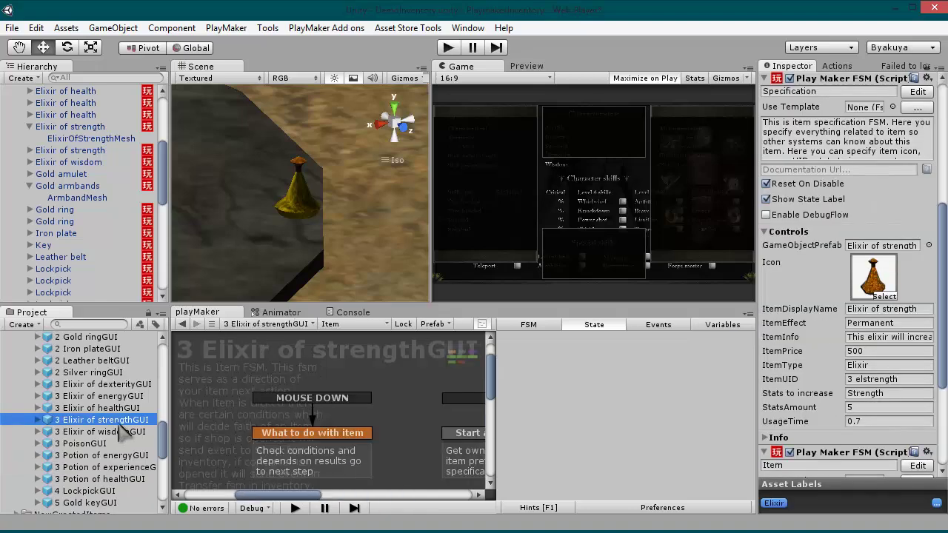
{"action": "left_click", "coordinate": [38, 420]}
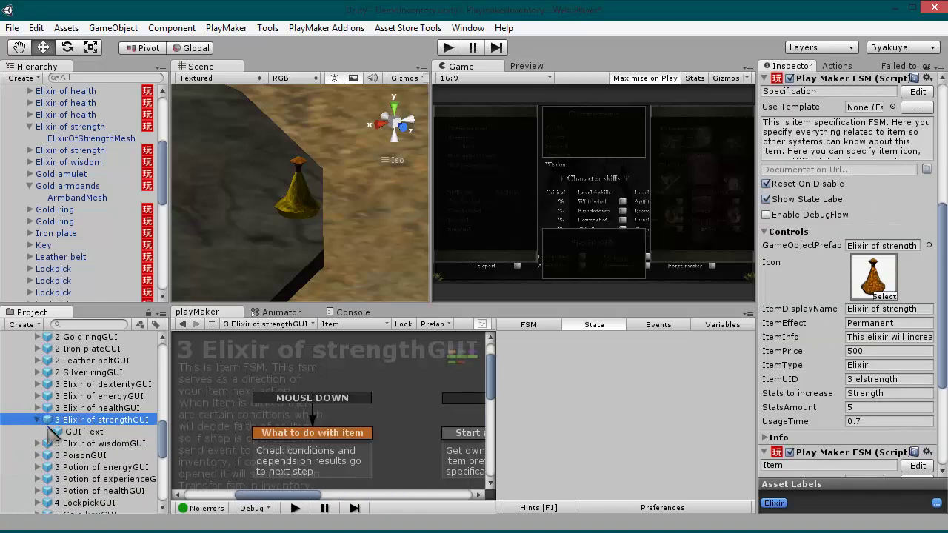
{"action": "left_click", "coordinate": [83, 433]}
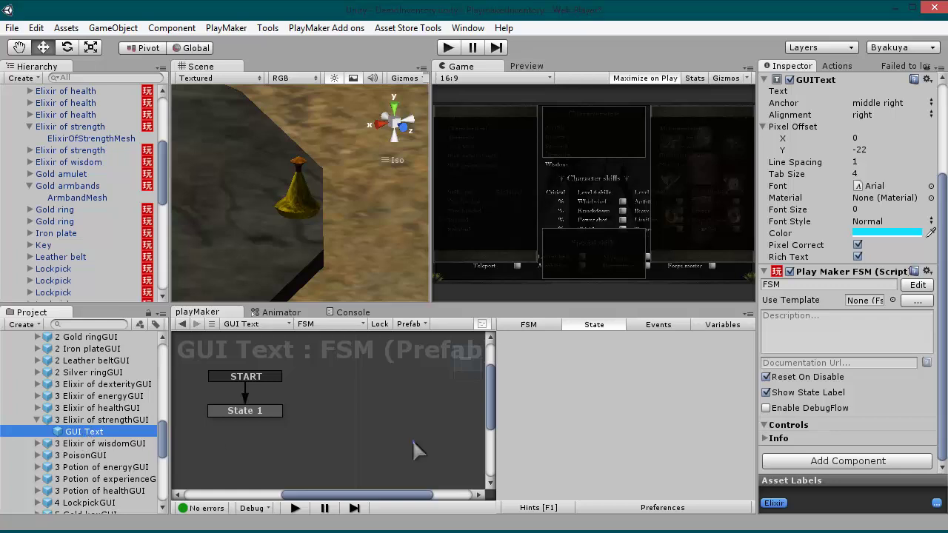
{"action": "scroll", "coordinate": [836, 265], "scroll_direction": "up", "scroll_amount": 3}
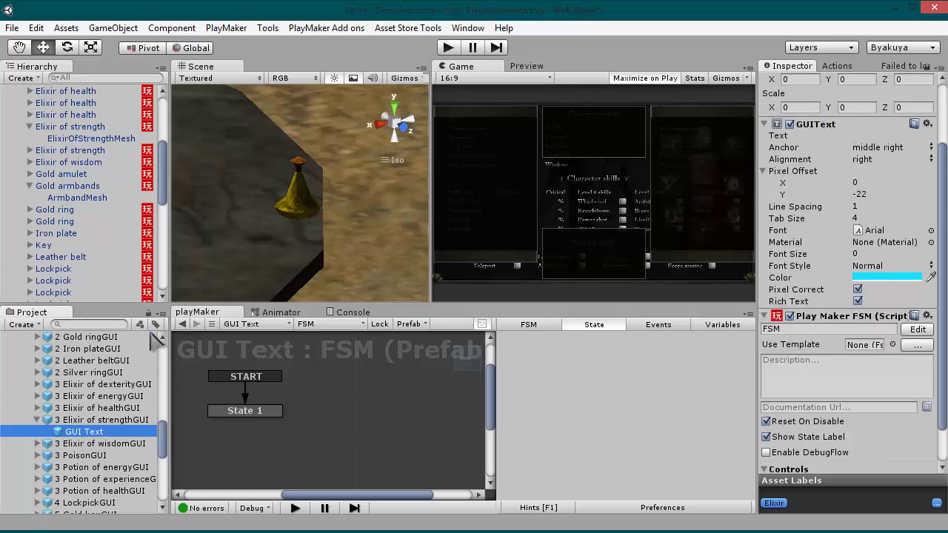
Review the GUITexture component and the Specification FSM controls of the 3 Elixir of strengthGUI prefab.
{"action": "left_click", "coordinate": [100, 419]}
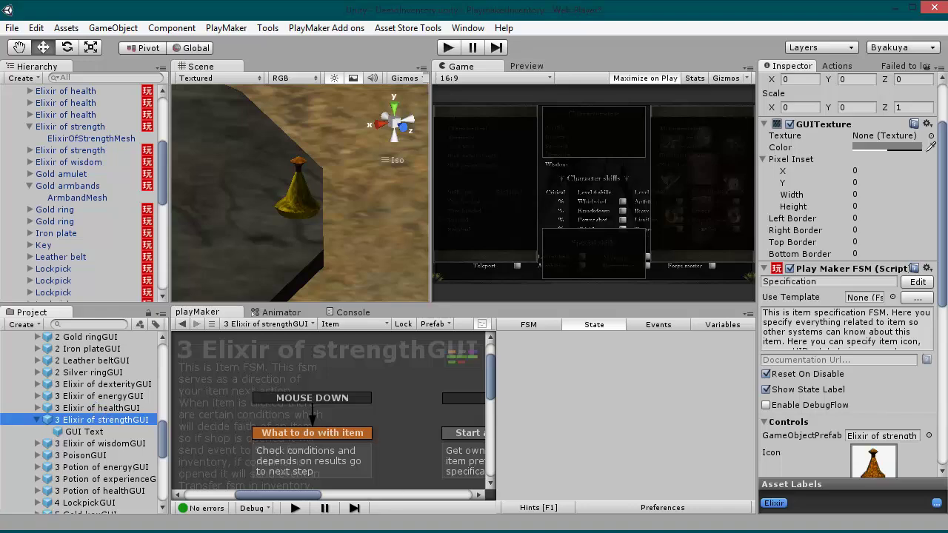
{"action": "scroll", "coordinate": [932, 148], "scroll_direction": "down", "scroll_amount": 6}
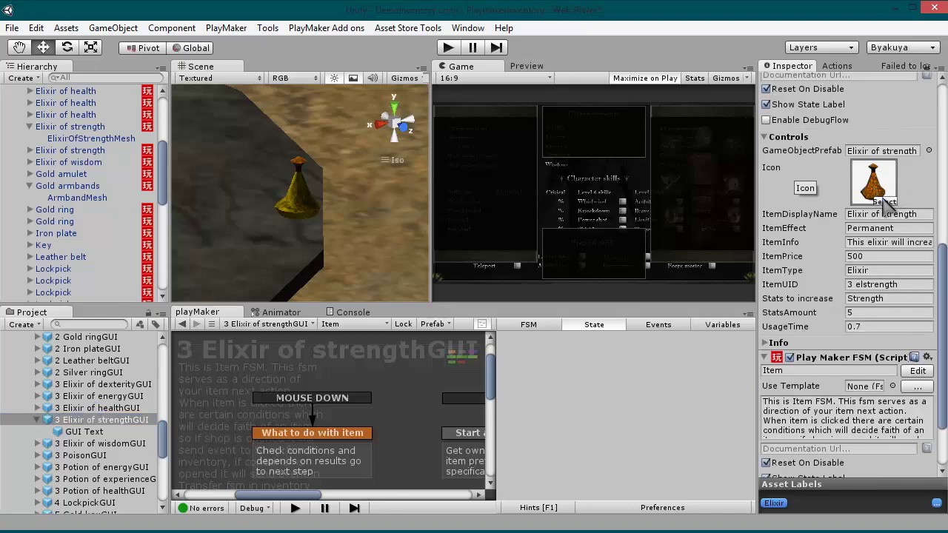
{"action": "left_click_drag", "start_coordinate": [946, 282], "coordinate": [946, 148]}
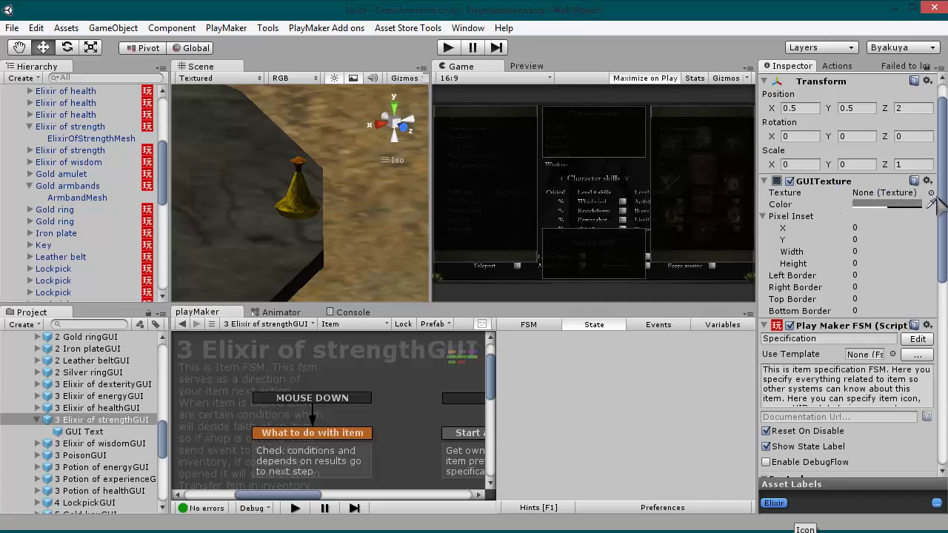
{"action": "left_click_drag", "start_coordinate": [946, 219], "coordinate": [945, 359]}
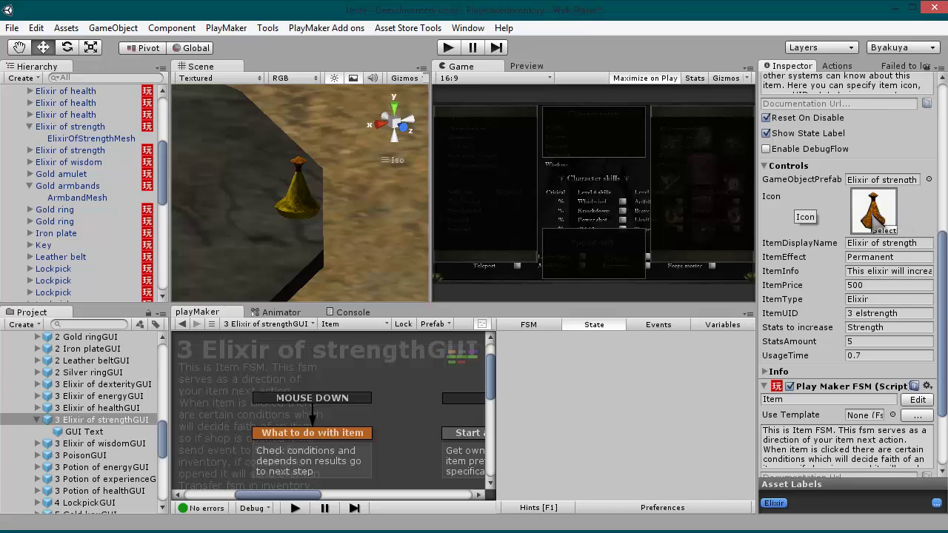
Examine the Icon and ItemDisplayName controls in the Specification FSM of the 3 Elixir of strengthGUI prefab.
{"action": "left_click", "coordinate": [885, 236]}
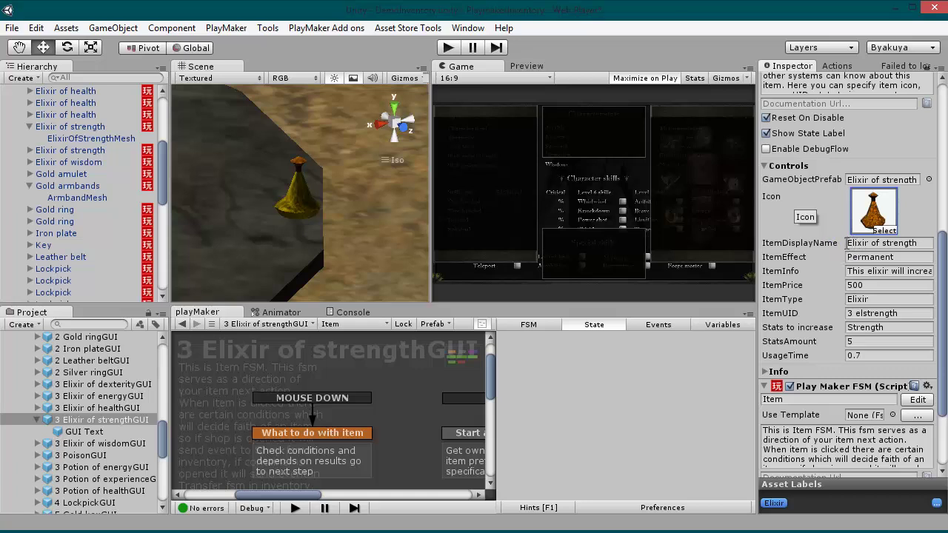
{"action": "left_click_drag", "start_coordinate": [847, 242], "coordinate": [916, 245]}
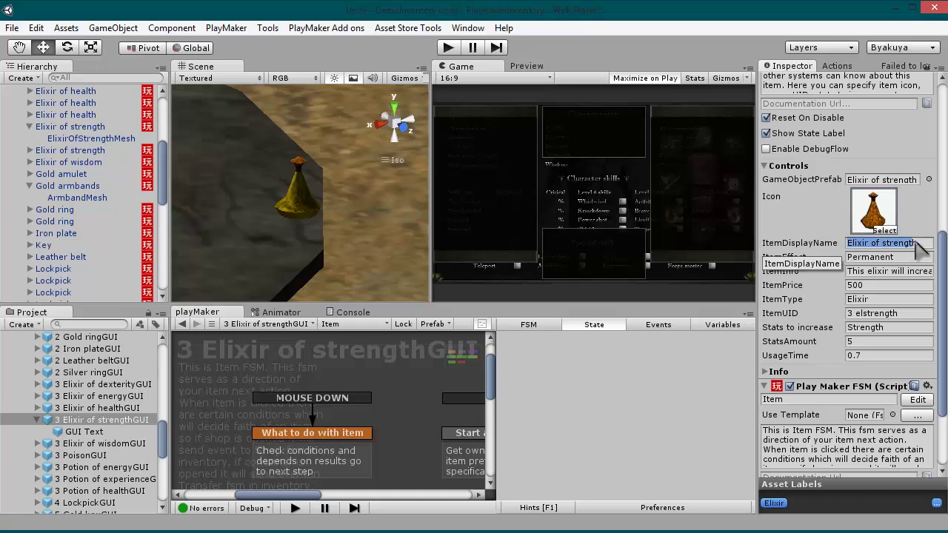
{"action": "left_click", "coordinate": [919, 243]}
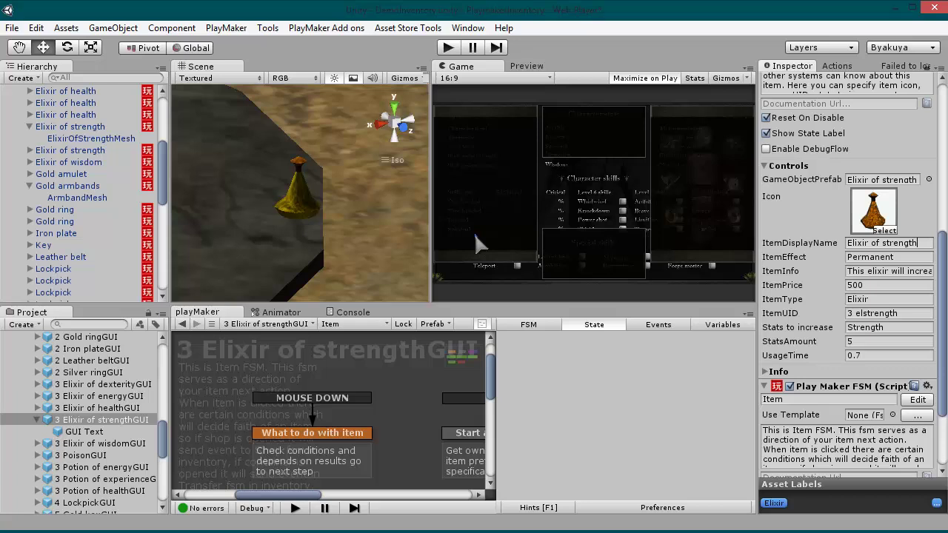
{"action": "left_click_drag", "start_coordinate": [918, 243], "coordinate": [853, 243]}
{"action": "left_click", "coordinate": [912, 245]}
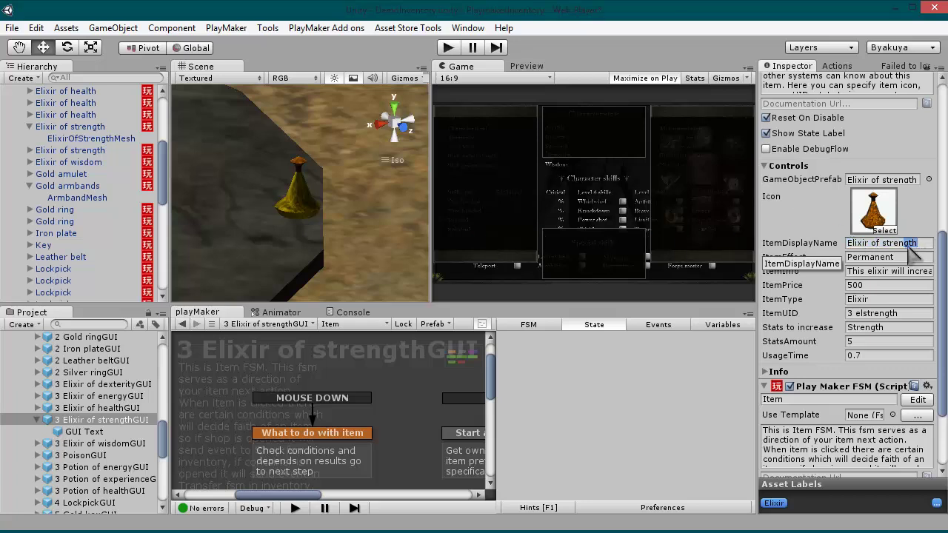
Run the game, walk the character to the Elixir of strength, pick it up and open the inventory.
{"action": "left_click", "coordinate": [449, 48]}
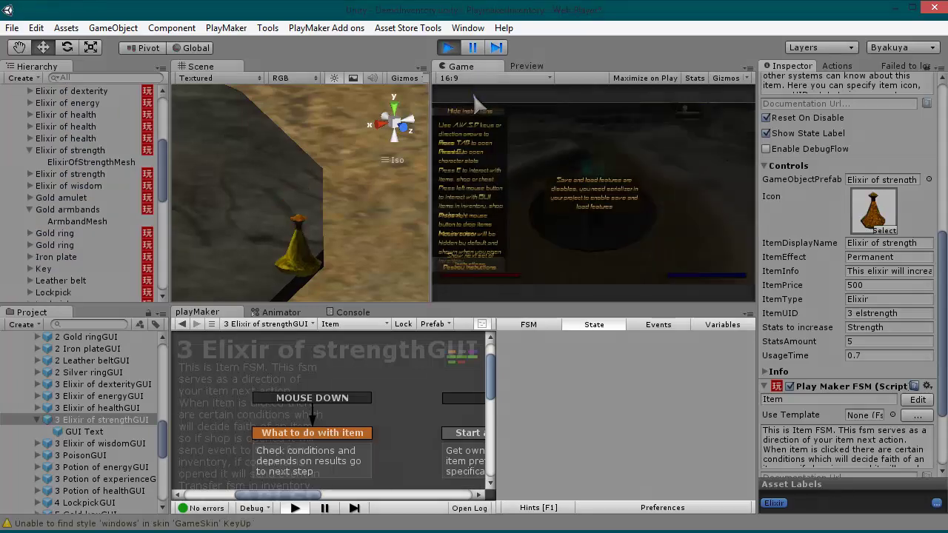
{"action": "key", "text": "d"}
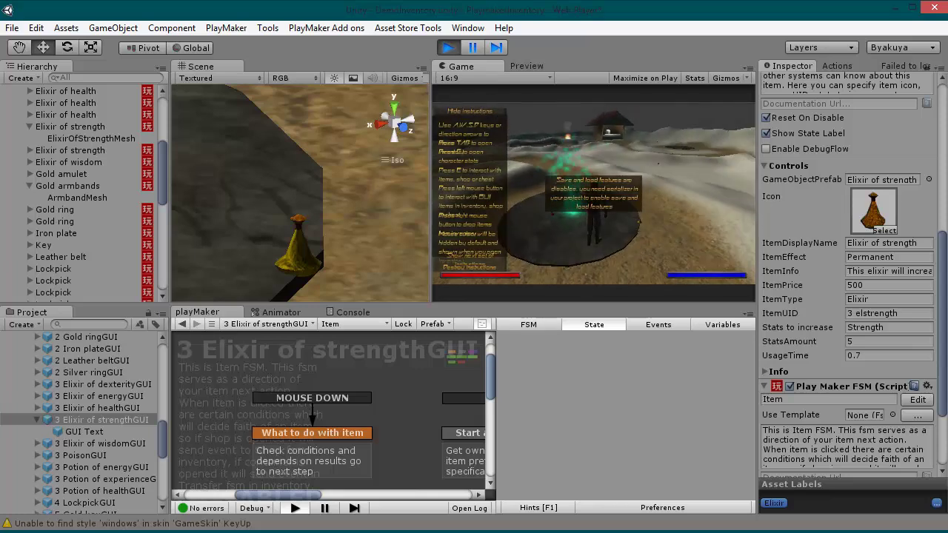
{"action": "key", "text": "w"}
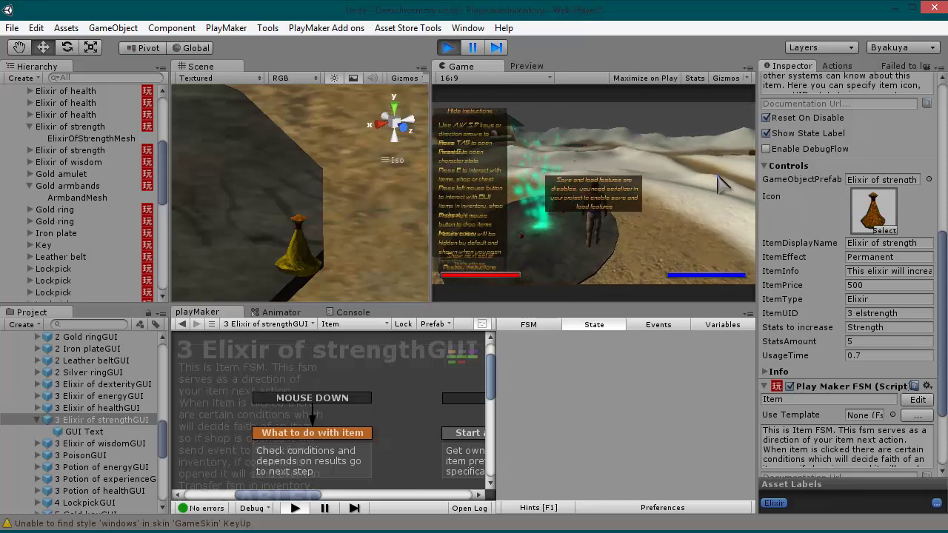
{"action": "key", "text": "d"}
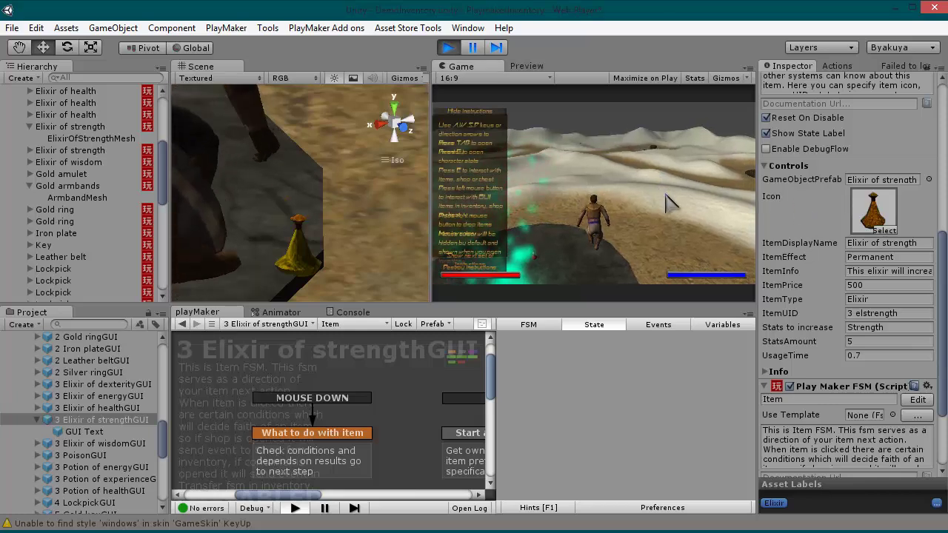
{"action": "key", "text": "e"}
{"action": "key", "text": "Tab"}
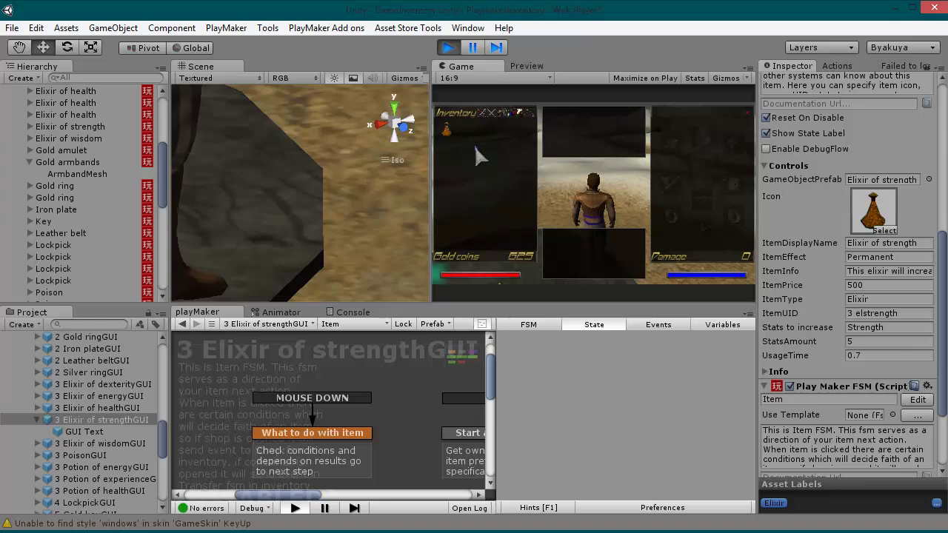
Maximize the game view and show the Elixir of strength's details in the inventory preview windows.
{"action": "mouse_move", "coordinate": [450, 137]}
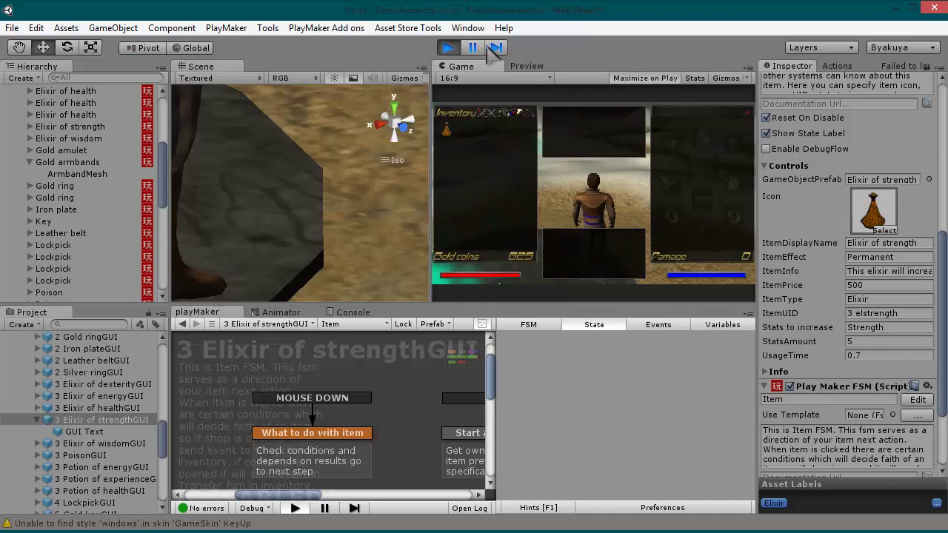
{"action": "key", "text": "shift+space"}
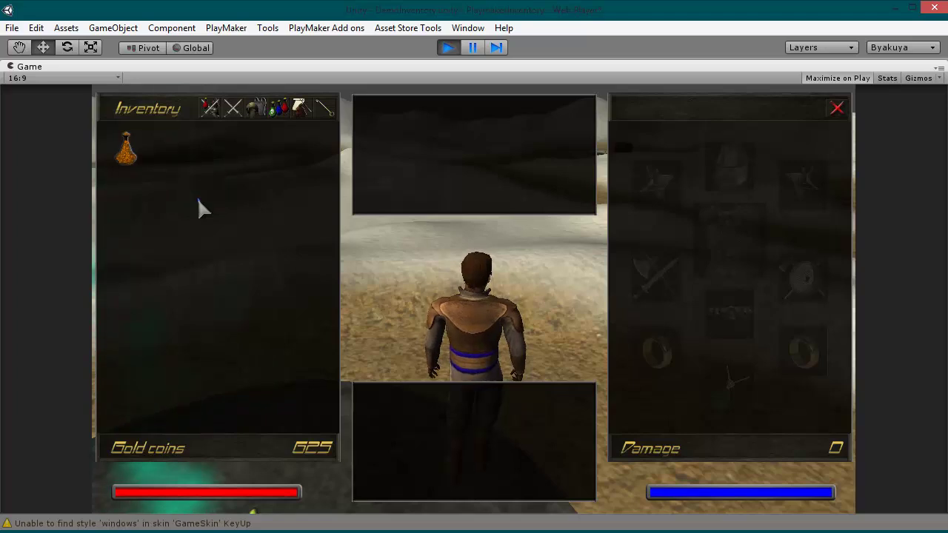
{"action": "mouse_move", "coordinate": [130, 141]}
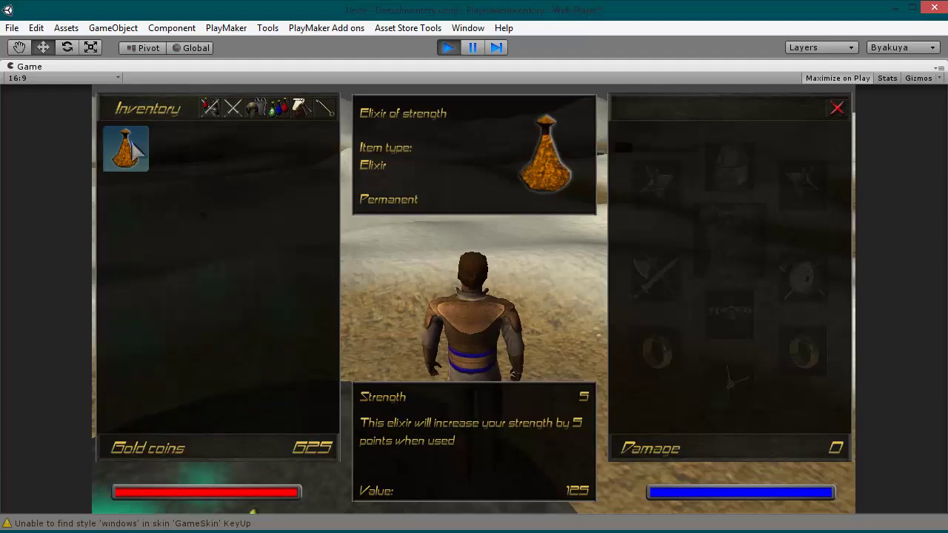
Pause the game, collapse StorageManager, and expand InventorySystem and its InventoryList(Clone) object to list the stored items.
{"action": "left_click", "coordinate": [472, 47]}
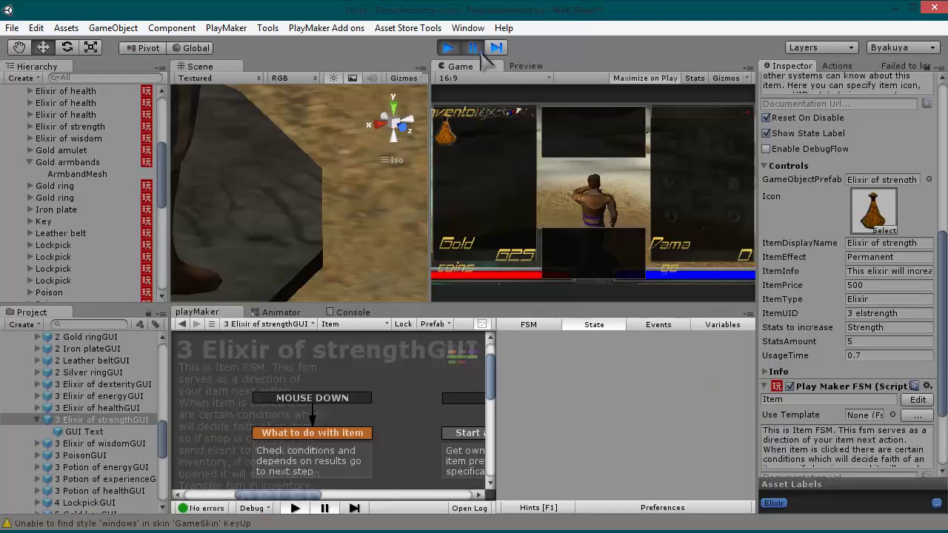
{"action": "scroll", "coordinate": [115, 180], "scroll_direction": "up", "scroll_amount": 5}
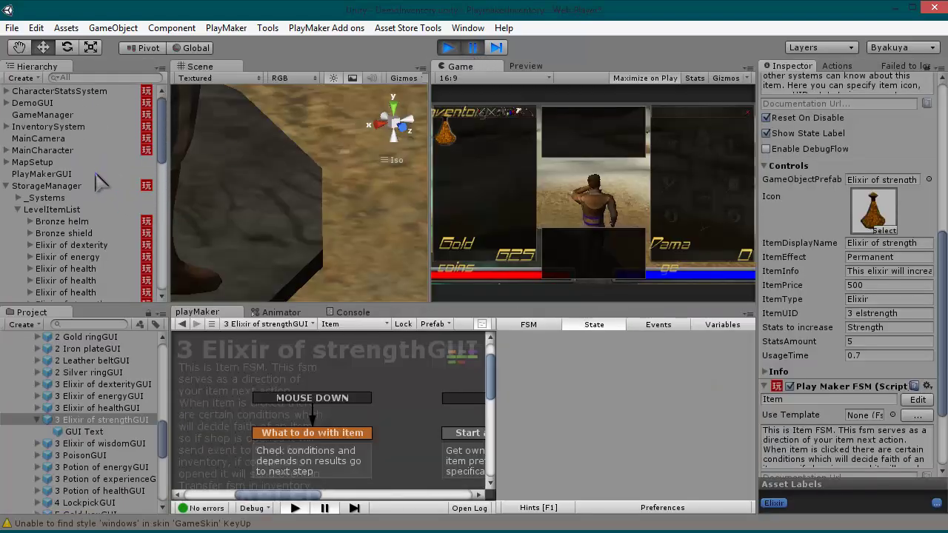
{"action": "left_click", "coordinate": [7, 186]}
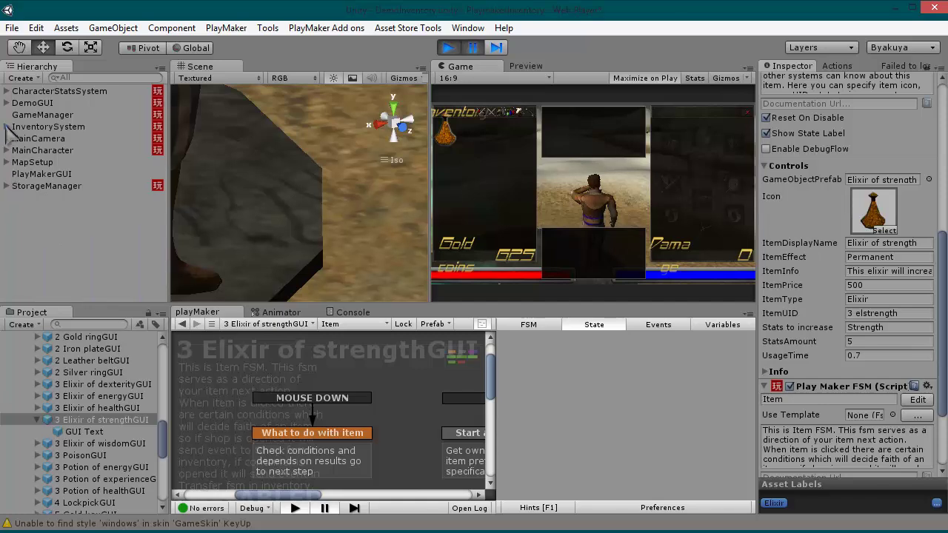
{"action": "left_click", "coordinate": [6, 127]}
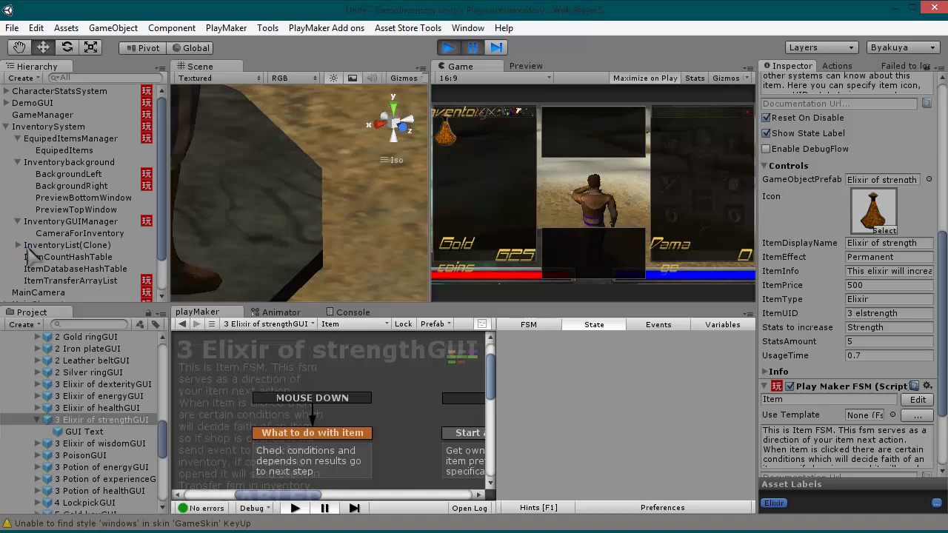
{"action": "left_click", "coordinate": [42, 247]}
{"action": "scroll", "coordinate": [39, 250], "scroll_direction": "down", "scroll_amount": 3}
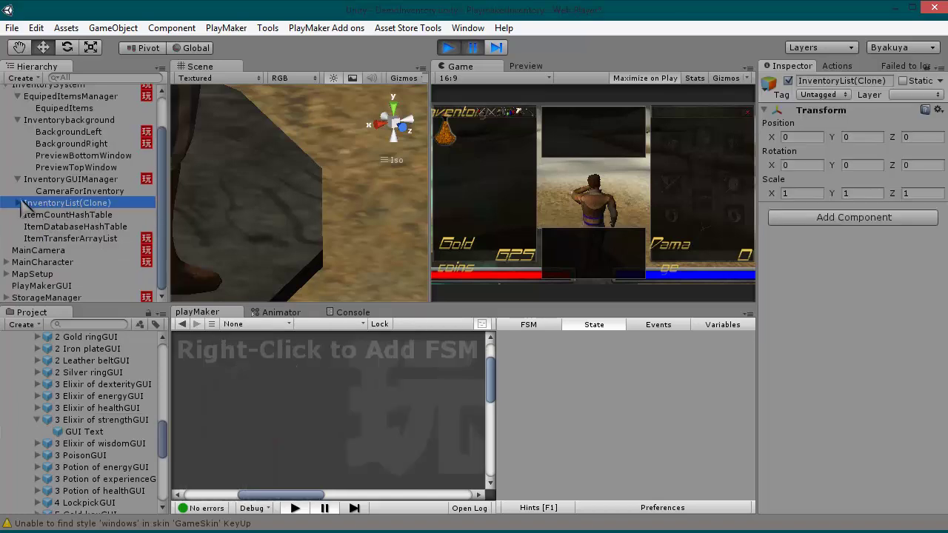
{"action": "left_click", "coordinate": [18, 204]}
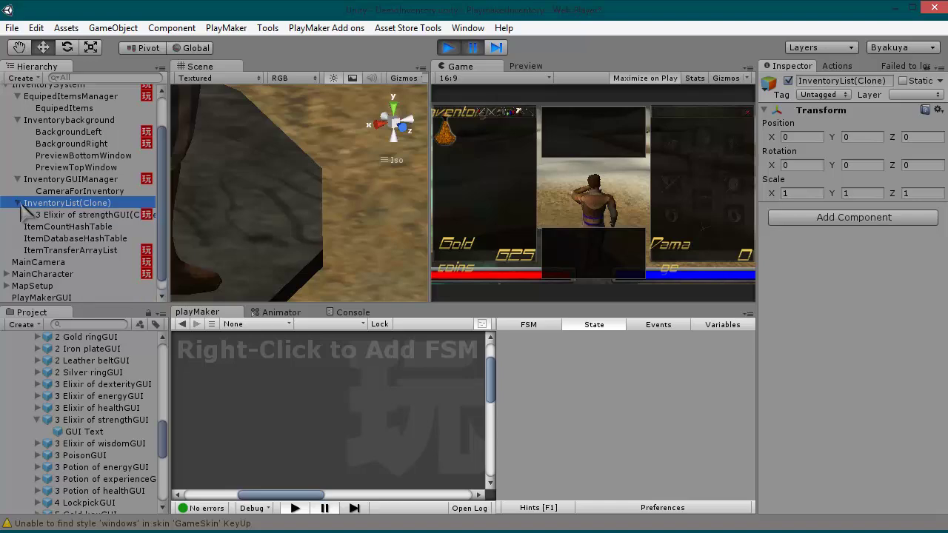
Inspect the elixir's GUI clone under InventoryList(Clone), including its Specification FSM, and the GUIText component of its GUI Text child.
{"action": "left_click", "coordinate": [67, 219]}
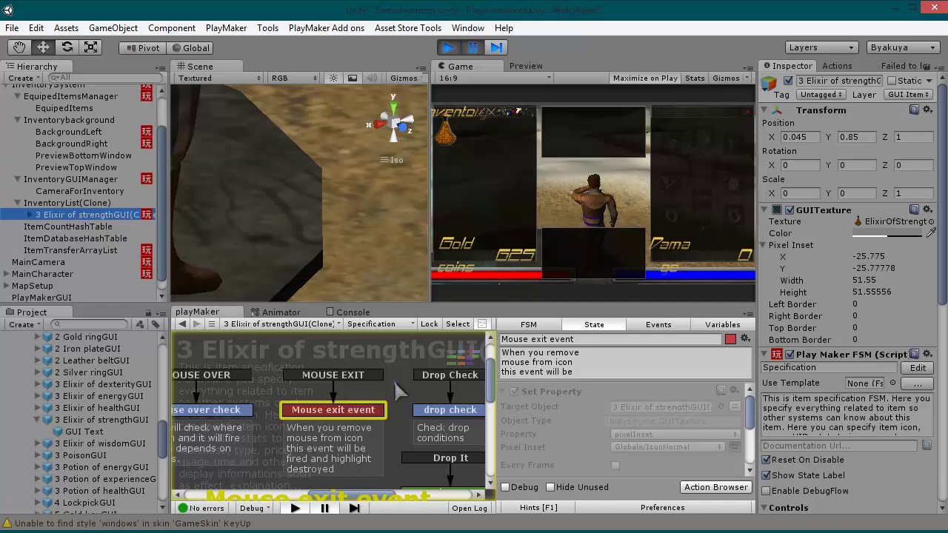
{"action": "middle_click_drag", "start_coordinate": [393, 380], "coordinate": [369, 372]}
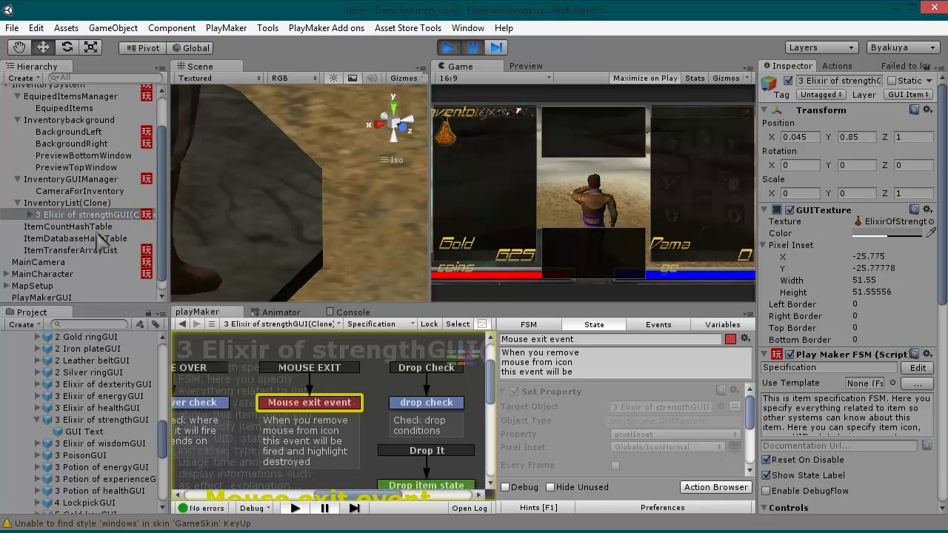
{"action": "left_click", "coordinate": [31, 214]}
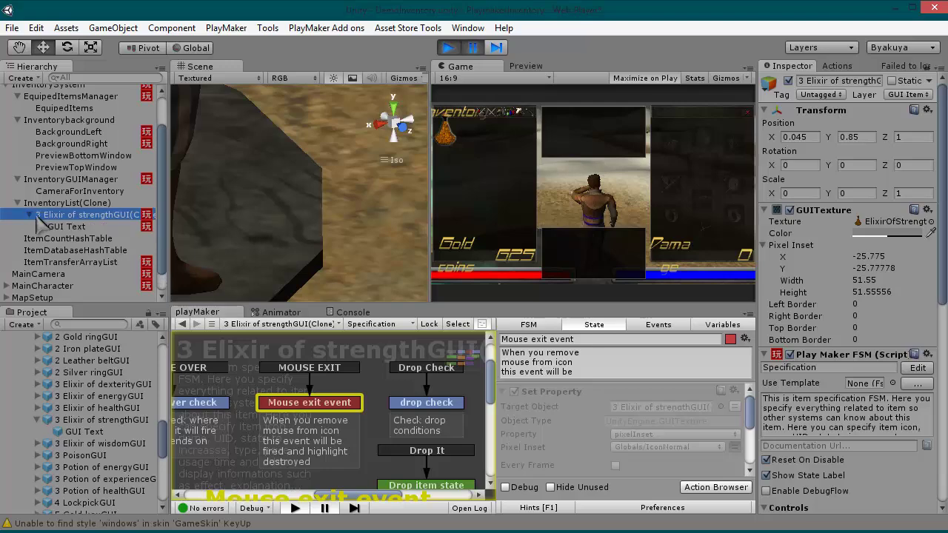
{"action": "left_click", "coordinate": [67, 226]}
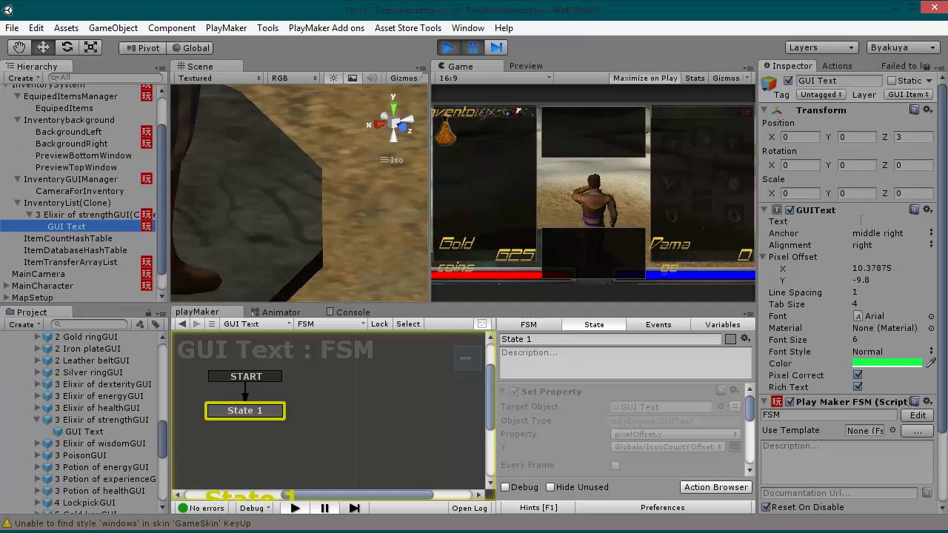
Inspect the contents of ItemDatabaseHashTable and ItemCountHashTable, and the count text on the elixir clone's GUI Text child.
{"action": "left_click", "coordinate": [81, 251]}
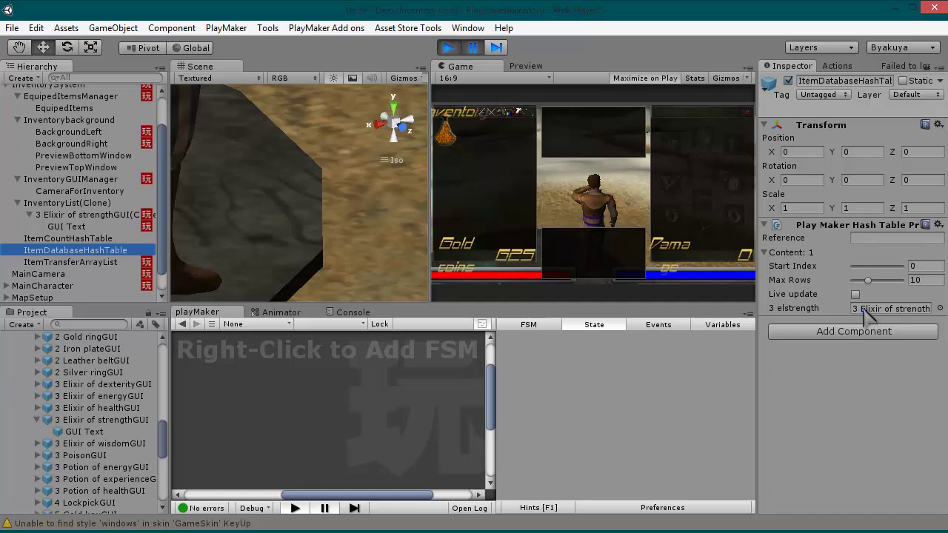
{"action": "left_click", "coordinate": [73, 239]}
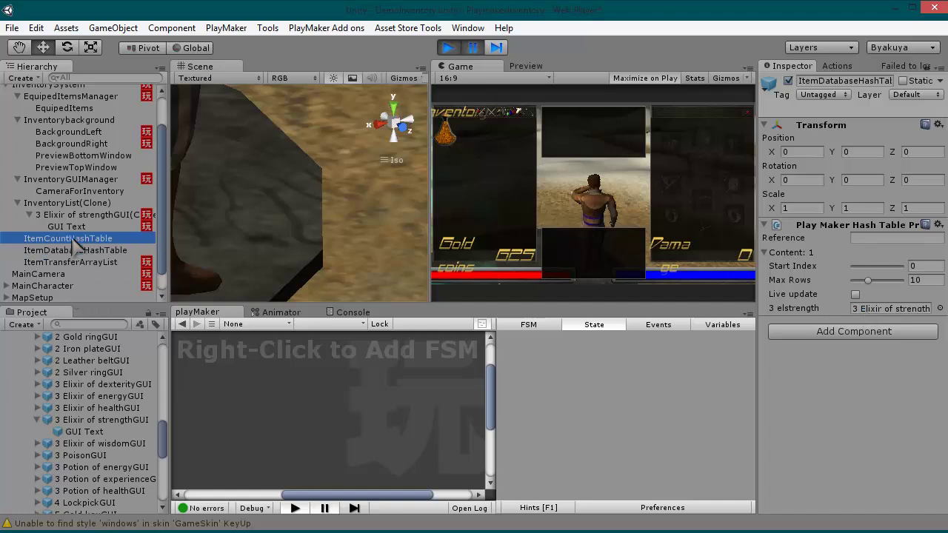
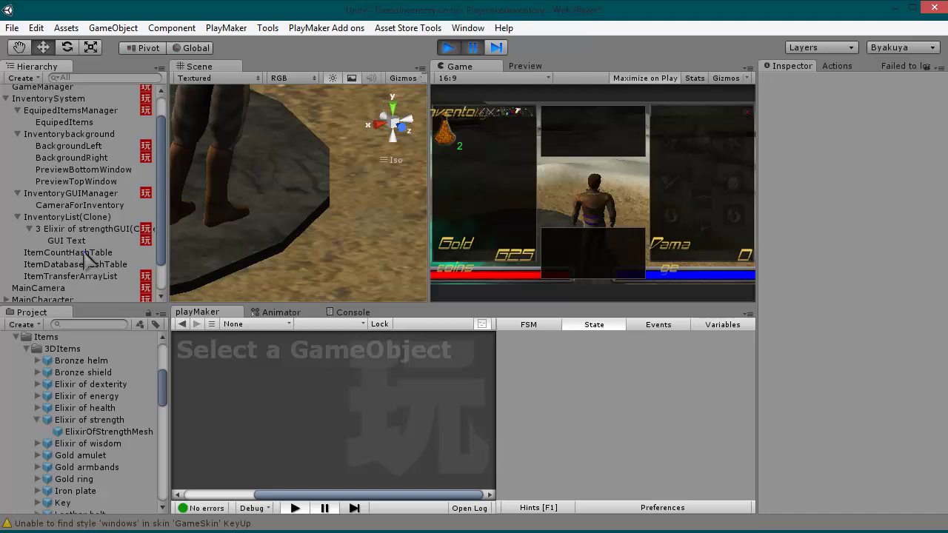
{"action": "left_click", "coordinate": [68, 252]}
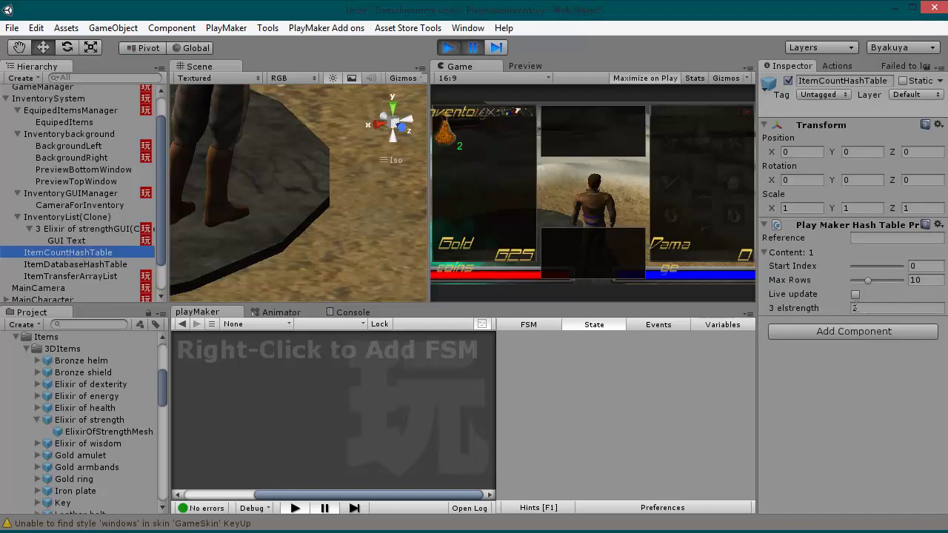
{"action": "left_click", "coordinate": [80, 240]}
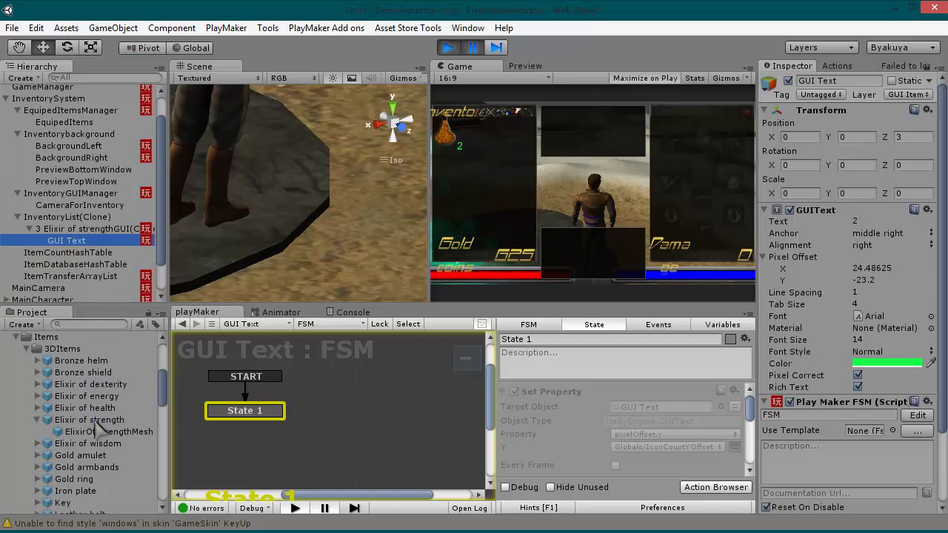
Select the 3 Elixir of strengthGUI prefab in the project and review its GUITexture and Specification FSM controls.
{"action": "scroll", "coordinate": [97, 429], "scroll_direction": "down", "scroll_amount": 10}
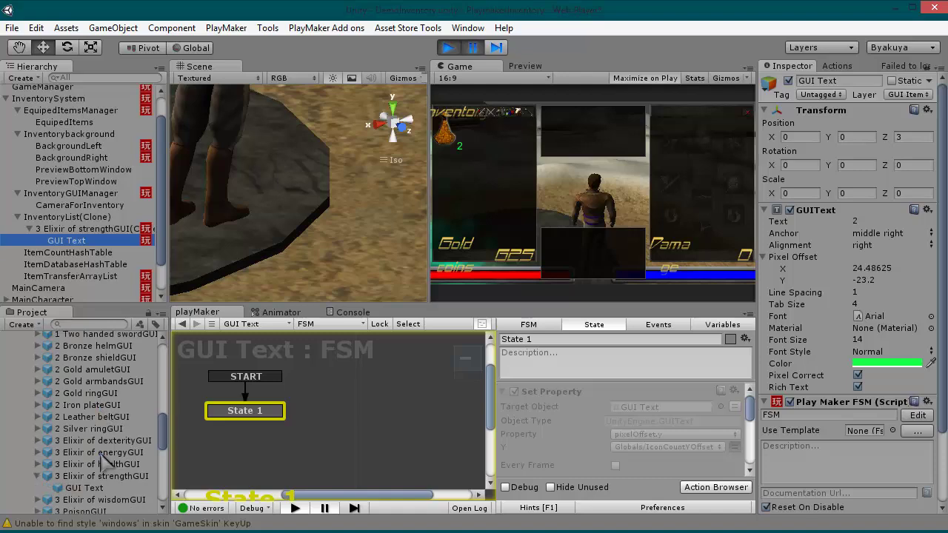
{"action": "left_click", "coordinate": [98, 478]}
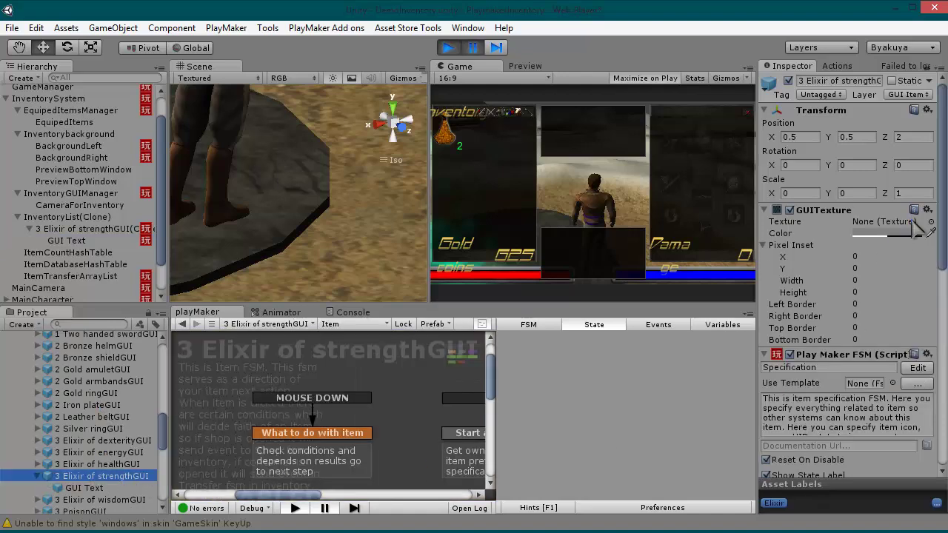
{"action": "scroll", "coordinate": [921, 296], "scroll_direction": "down", "scroll_amount": 10}
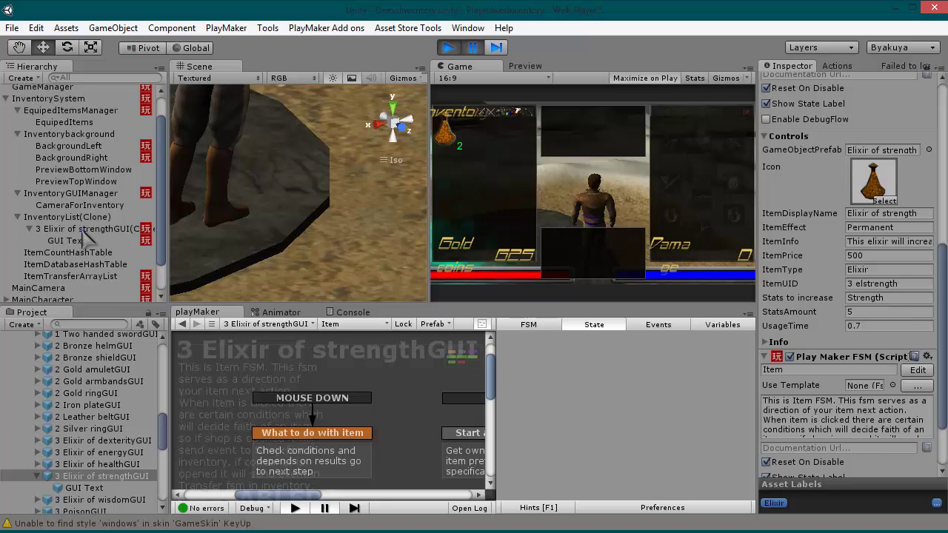
Compare the 3 elstrength entries in ItemCountHashTable and ItemDatabaseHashTable, and stop the running game.
{"action": "left_click", "coordinate": [74, 252]}
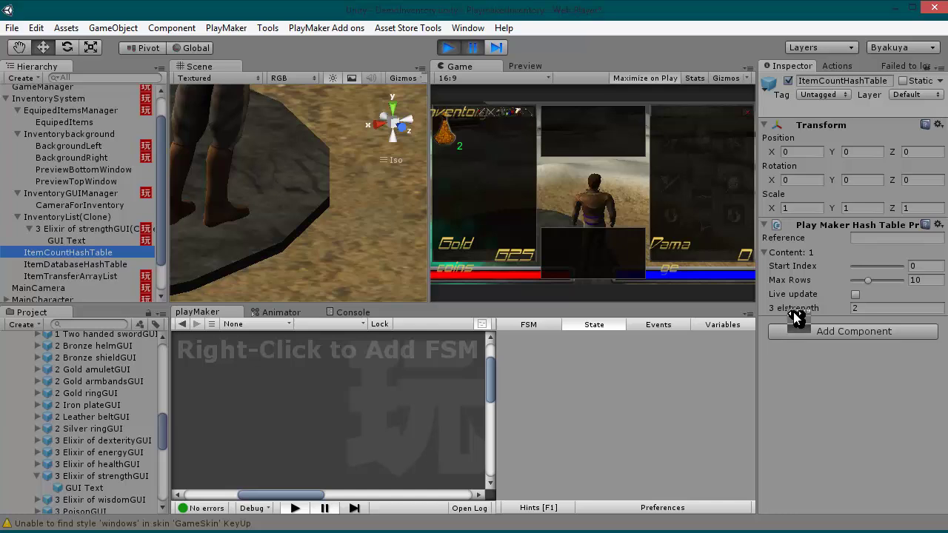
{"action": "left_click", "coordinate": [77, 264]}
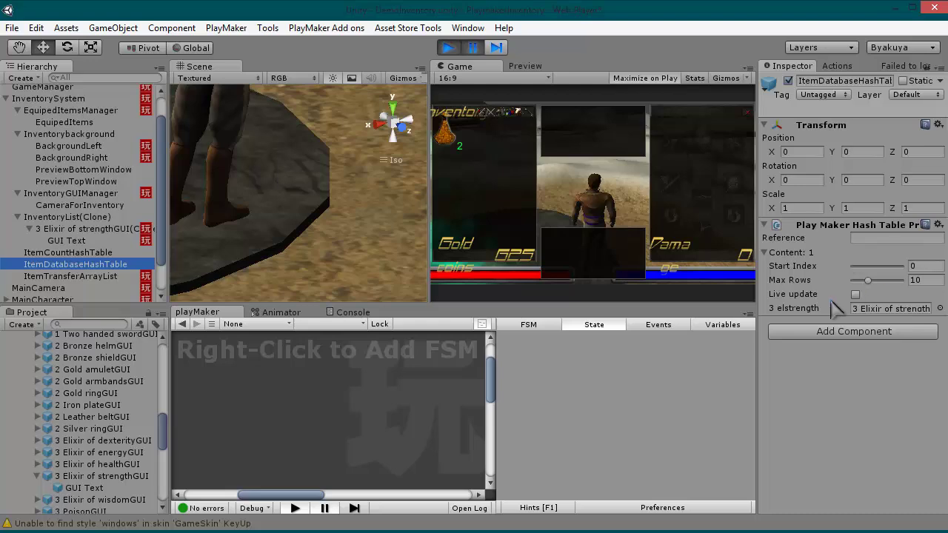
{"action": "left_click", "coordinate": [449, 49]}
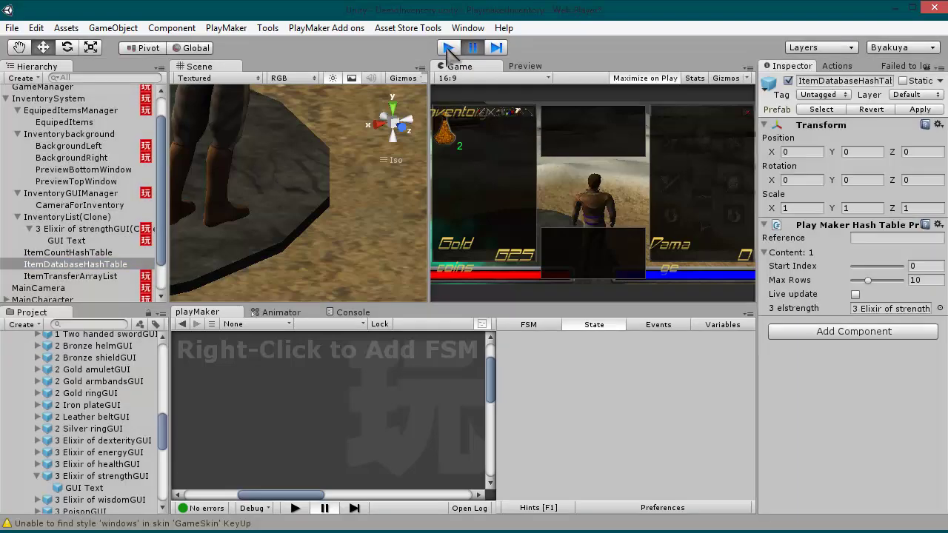
Review the elixir GUI prefab's stat controls, then open InventorySystem's UseItem FSM enlarged and examine the Effect check state's String Switch.
{"action": "scroll", "coordinate": [892, 265], "scroll_direction": "down", "scroll_amount": 10}
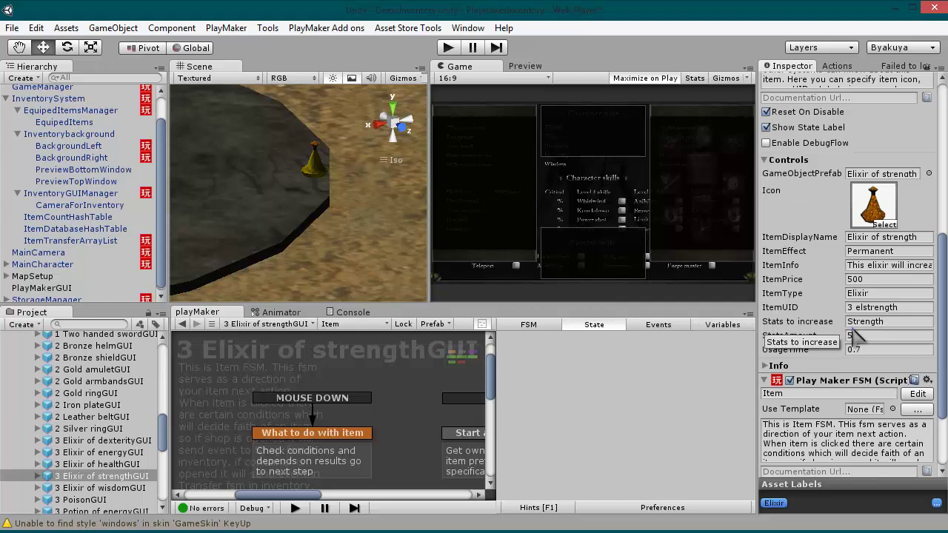
{"action": "left_click", "coordinate": [82, 101]}
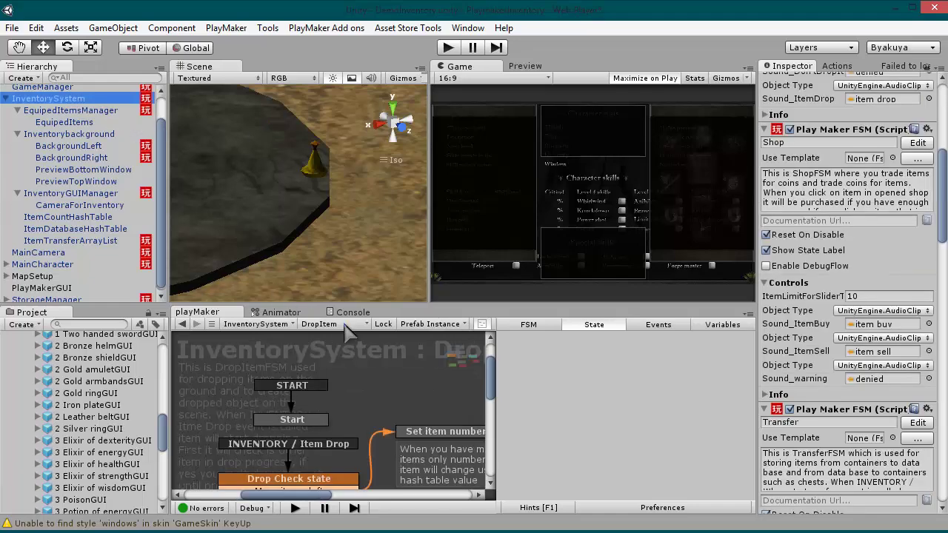
{"action": "left_click", "coordinate": [474, 49]}
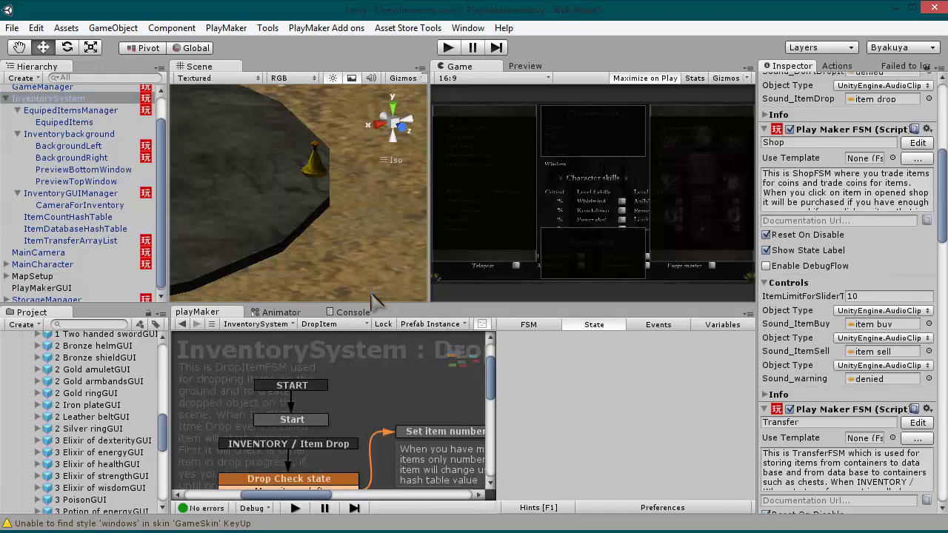
{"action": "left_click", "coordinate": [360, 324]}
{"action": "left_click", "coordinate": [416, 428]}
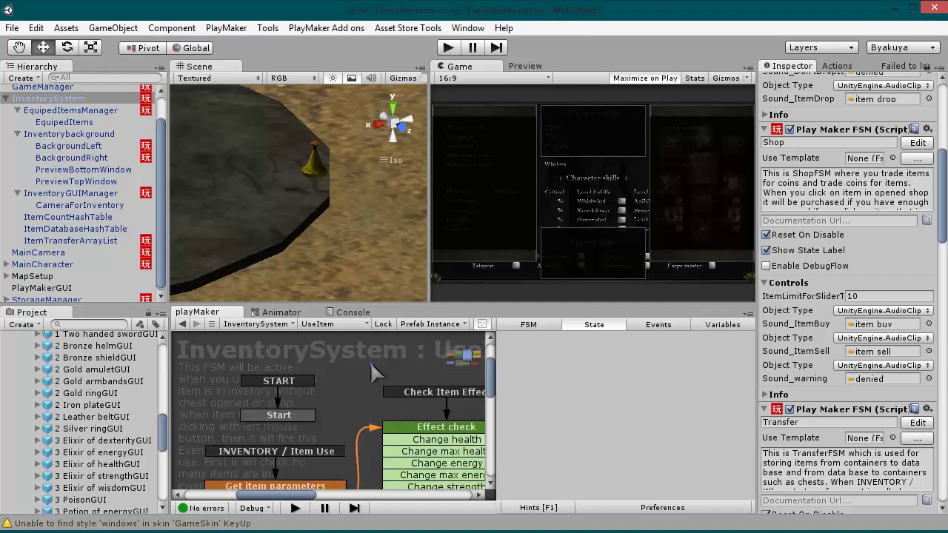
{"action": "key", "text": "shift+space"}
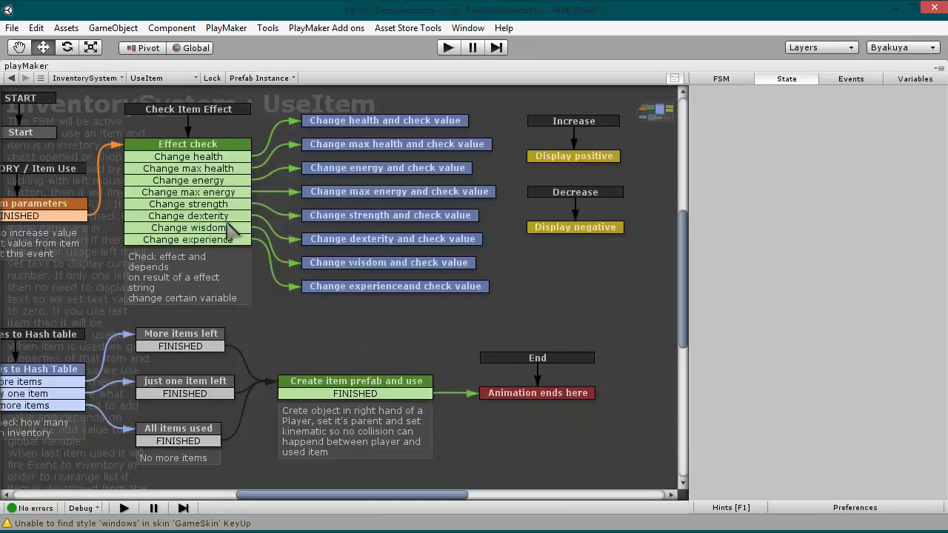
{"action": "left_click", "coordinate": [288, 198]}
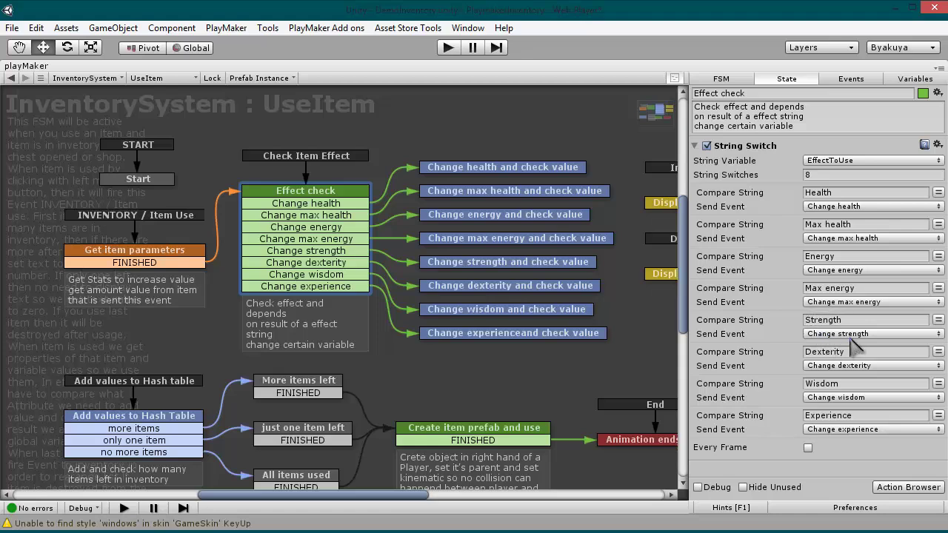
Examine the actions of the Change strength and check value, Display positive and Display negative states, then restore the normal editor layout.
{"action": "left_click", "coordinate": [451, 264]}
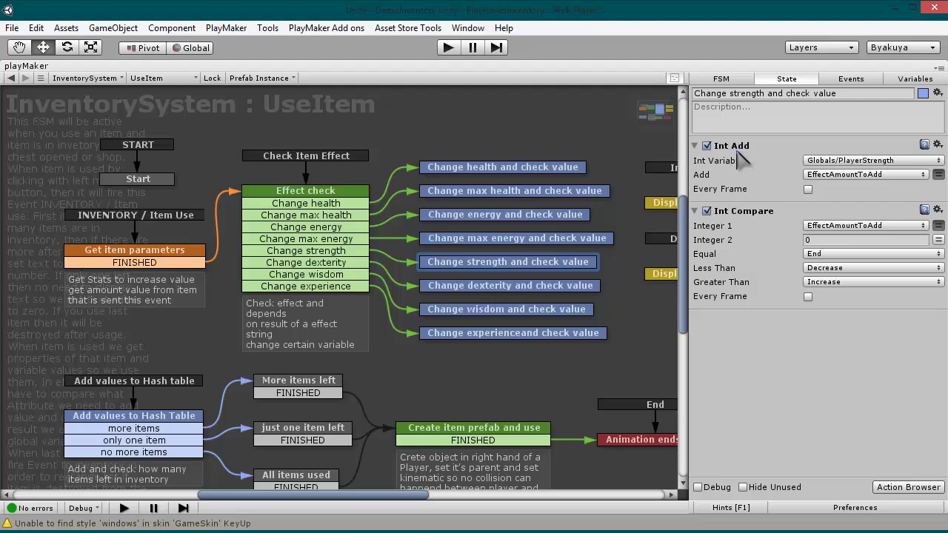
{"action": "left_click", "coordinate": [706, 211]}
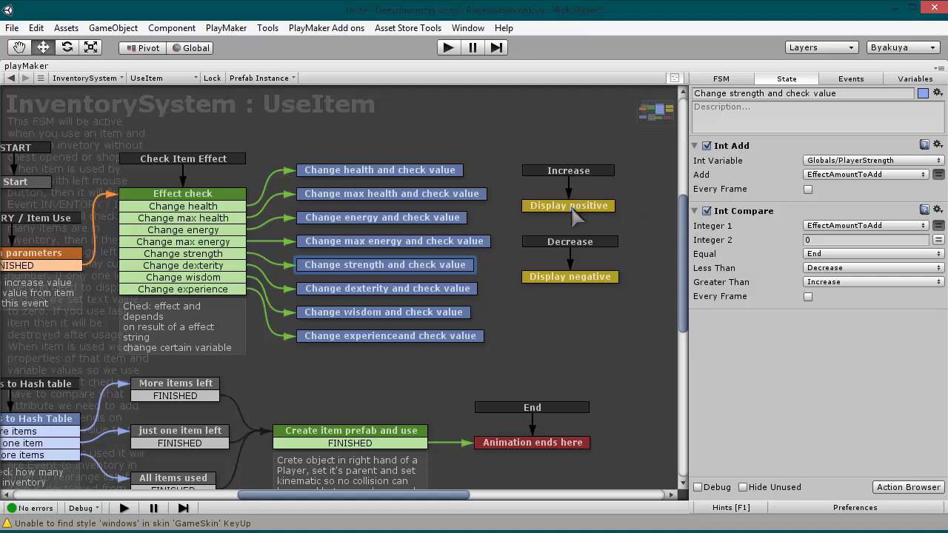
{"action": "left_click", "coordinate": [576, 208]}
{"action": "left_click", "coordinate": [580, 285]}
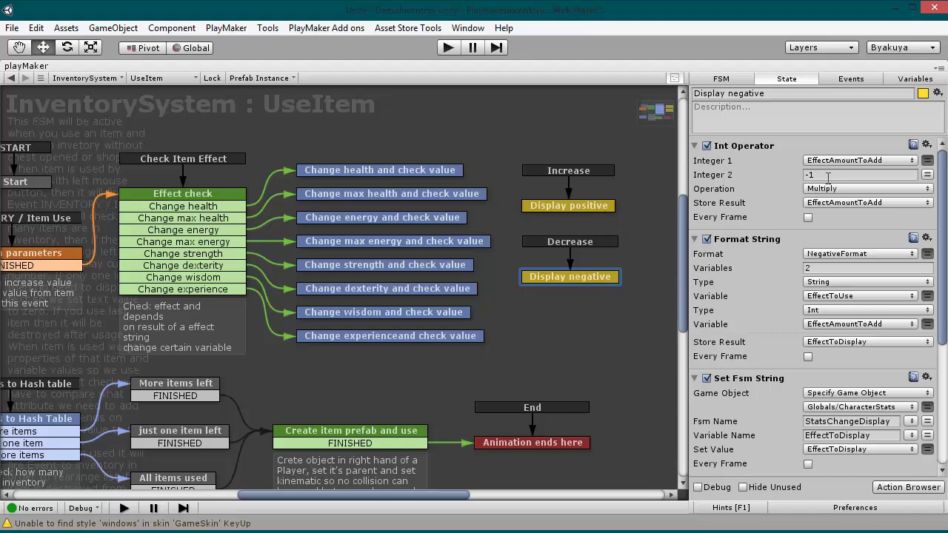
{"action": "left_click", "coordinate": [585, 208]}
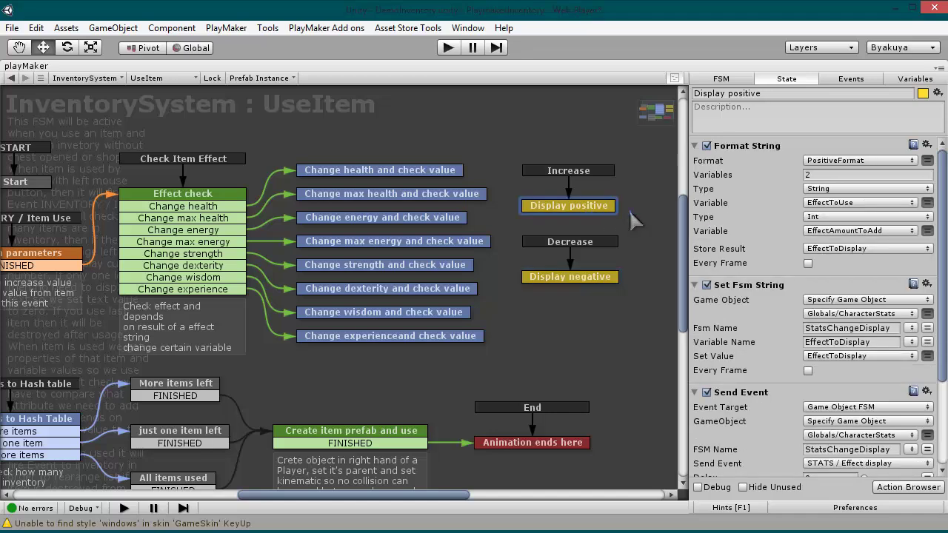
{"action": "left_click", "coordinate": [529, 187]}
{"action": "key", "text": "shift+space"}
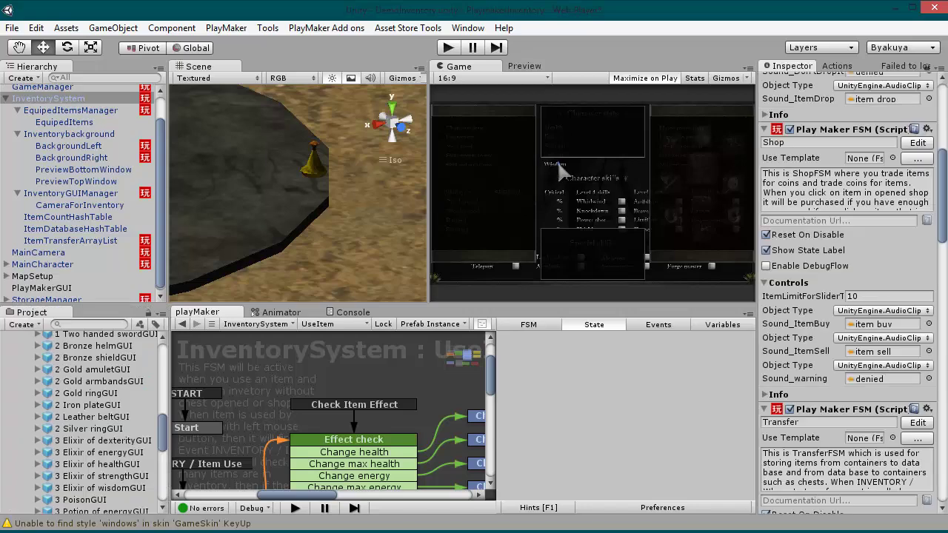
Collapse the InventorySystem hierarchy and select the Elixir of strength prefab in the 3DItems folder.
{"action": "scroll", "coordinate": [103, 437], "scroll_direction": "up", "scroll_amount": 4}
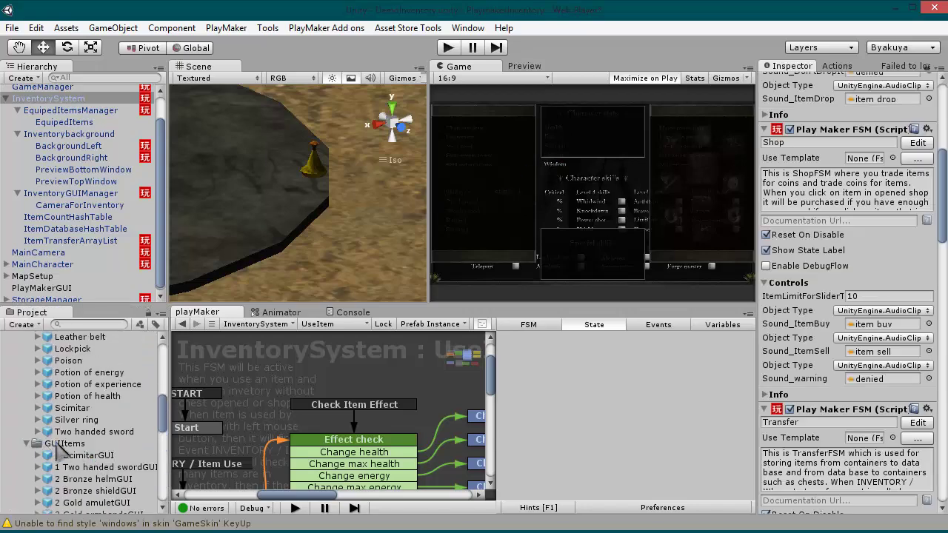
{"action": "scroll", "coordinate": [64, 450], "scroll_direction": "up", "scroll_amount": 5}
{"action": "scroll", "coordinate": [89, 426], "scroll_direction": "up", "scroll_amount": 2}
{"action": "scroll", "coordinate": [29, 148], "scroll_direction": "up", "scroll_amount": 2}
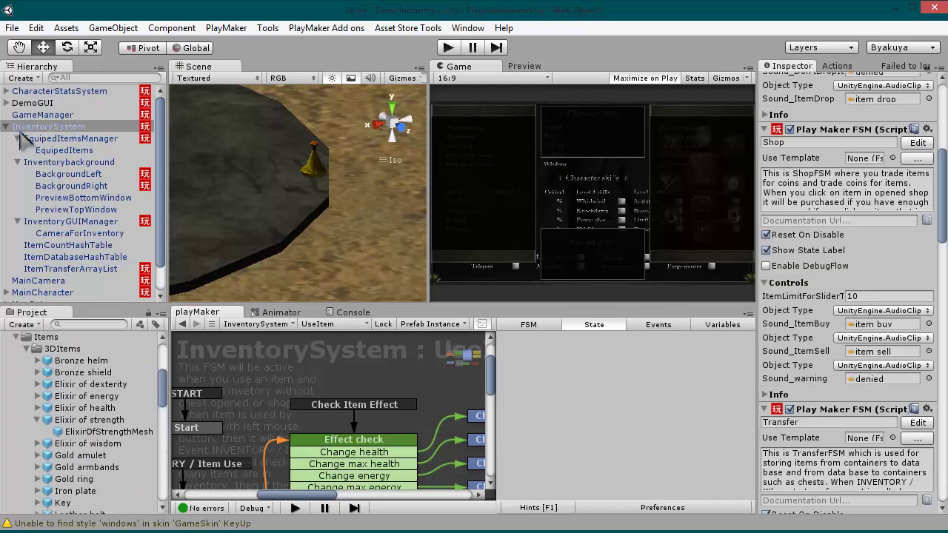
{"action": "left_click", "coordinate": [6, 127]}
{"action": "scroll", "coordinate": [82, 440], "scroll_direction": "down", "scroll_amount": 3}
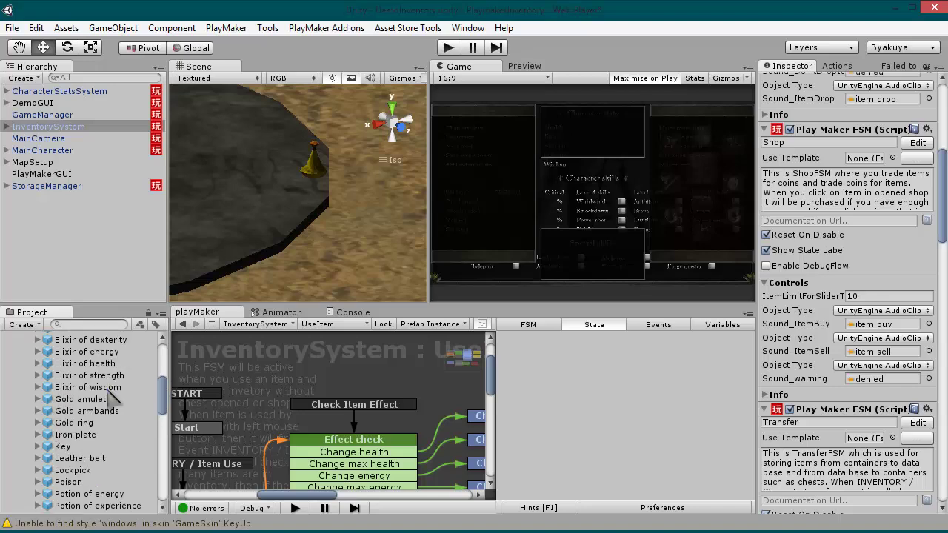
{"action": "left_click", "coordinate": [89, 375]}
Duplicate the 3 Elixir of strengthGUI prefab in GUIItems and rename the copy to 3 Elixir of powerGUI.
{"action": "scroll", "coordinate": [96, 414], "scroll_direction": "down", "scroll_amount": 5}
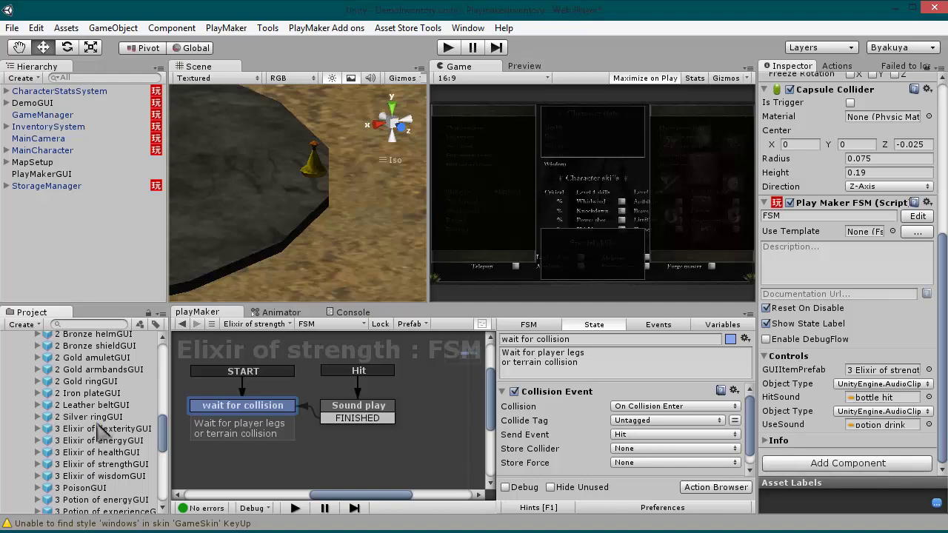
{"action": "left_click", "coordinate": [101, 465]}
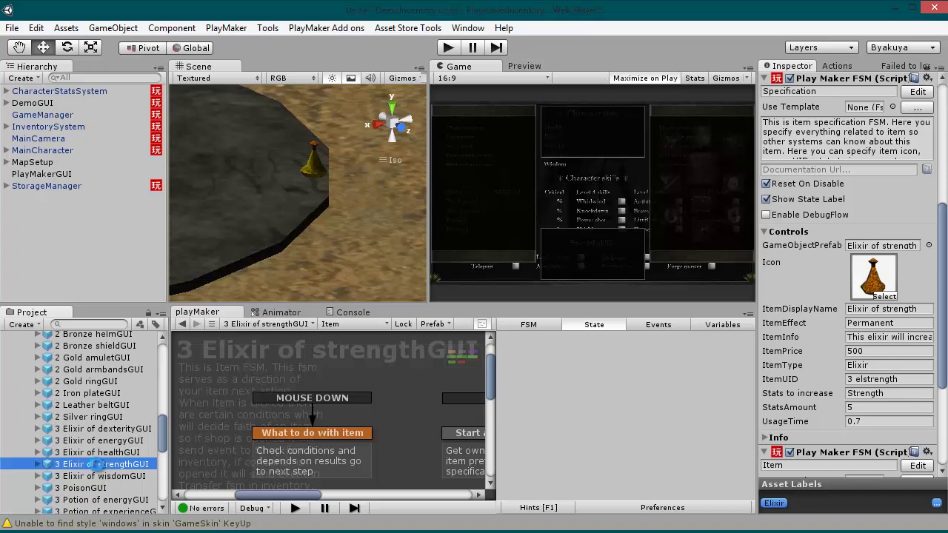
{"action": "key", "text": "ctrl+d"}
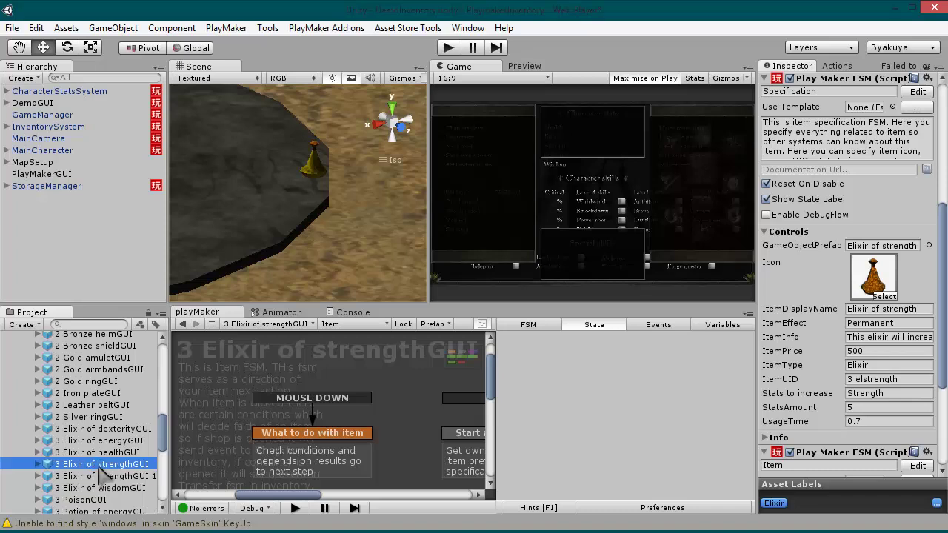
{"action": "scroll", "coordinate": [111, 474], "scroll_direction": "down", "scroll_amount": 1}
{"action": "left_click", "coordinate": [139, 434]}
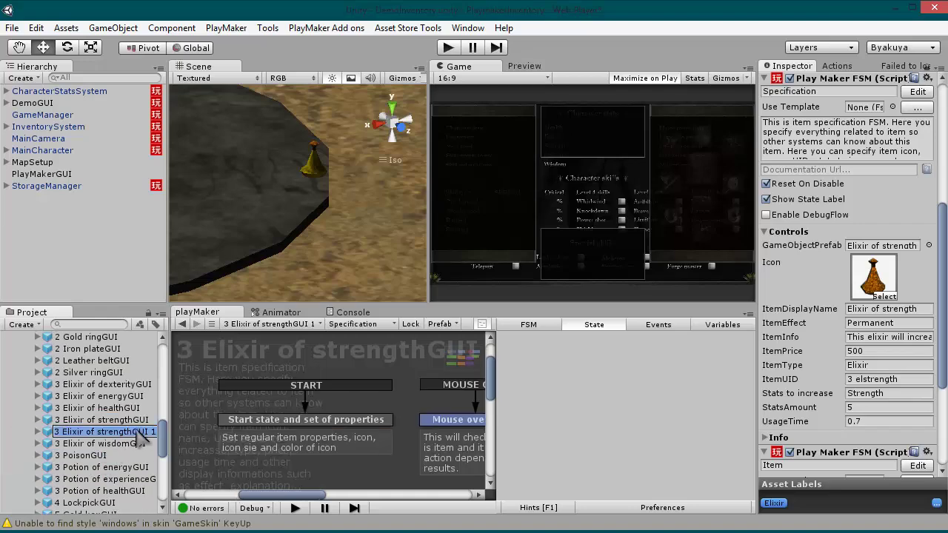
{"action": "left_click", "coordinate": [140, 434]}
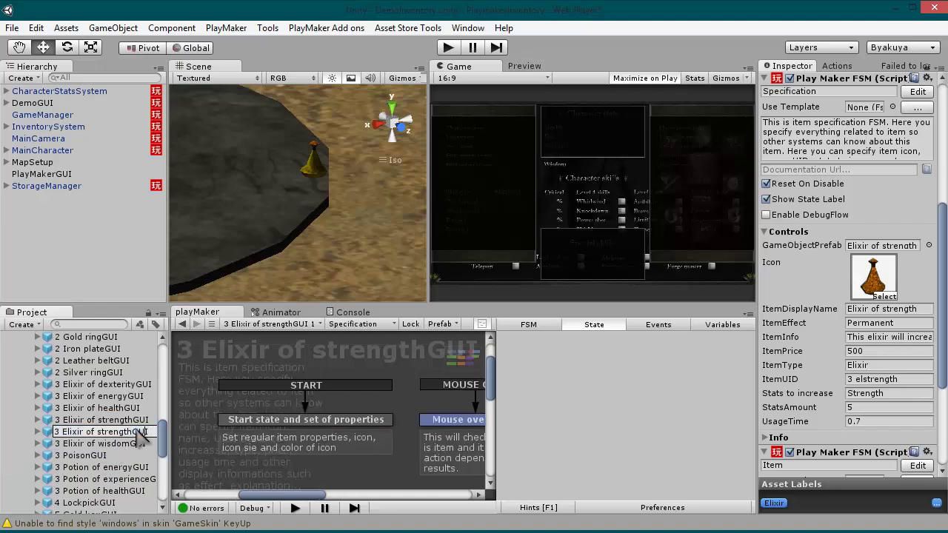
{"action": "key", "text": "BackSpace"}
{"action": "key", "text": "BackSpace"}
{"action": "key", "text": "BackSpace"}
{"action": "key", "text": "BackSpace"}
{"action": "key", "text": "BackSpace"}
{"action": "type", "text": "power"}
{"action": "key", "text": "Return"}
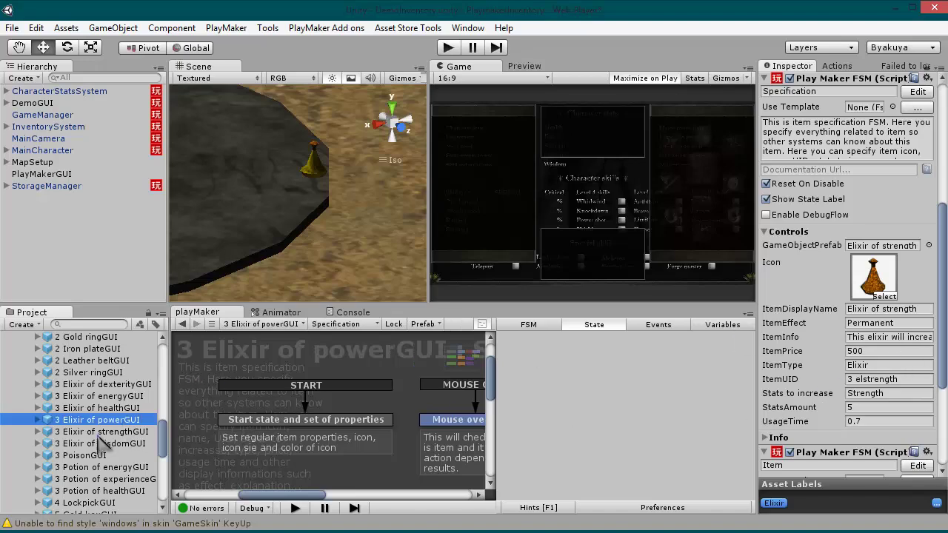
Duplicate the Elixir of strength prefab in 3DItems and rename the copy to Elixir of power.
{"action": "scroll", "coordinate": [103, 439], "scroll_direction": "up", "scroll_amount": 10}
{"action": "left_click", "coordinate": [110, 377]}
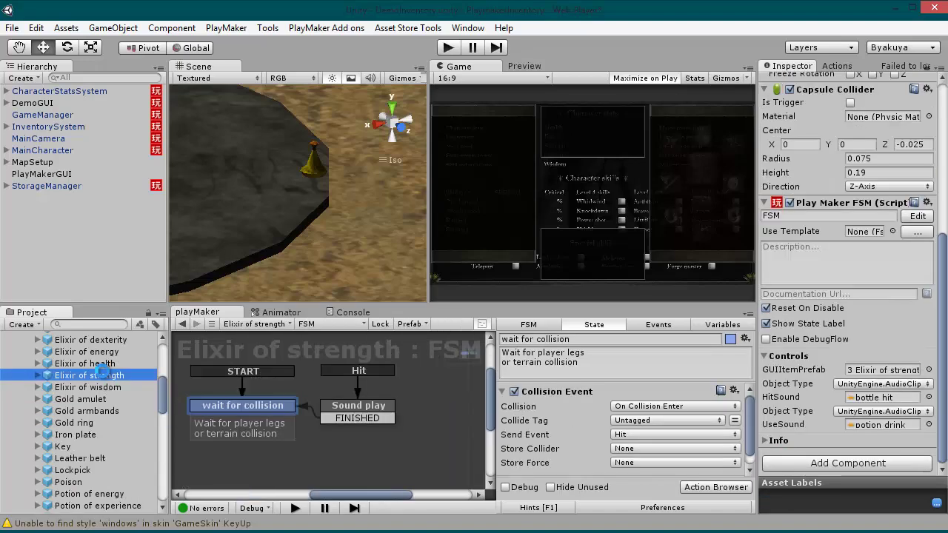
{"action": "key", "text": "ctrl+d"}
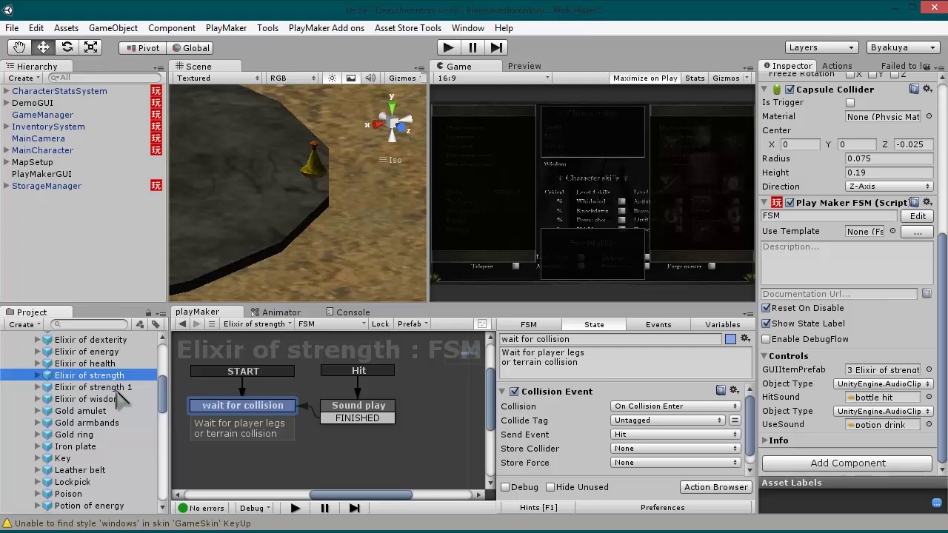
{"action": "left_click", "coordinate": [123, 388]}
{"action": "key", "text": "End"}
{"action": "key", "text": "BackSpace"}
{"action": "key", "text": "BackSpace"}
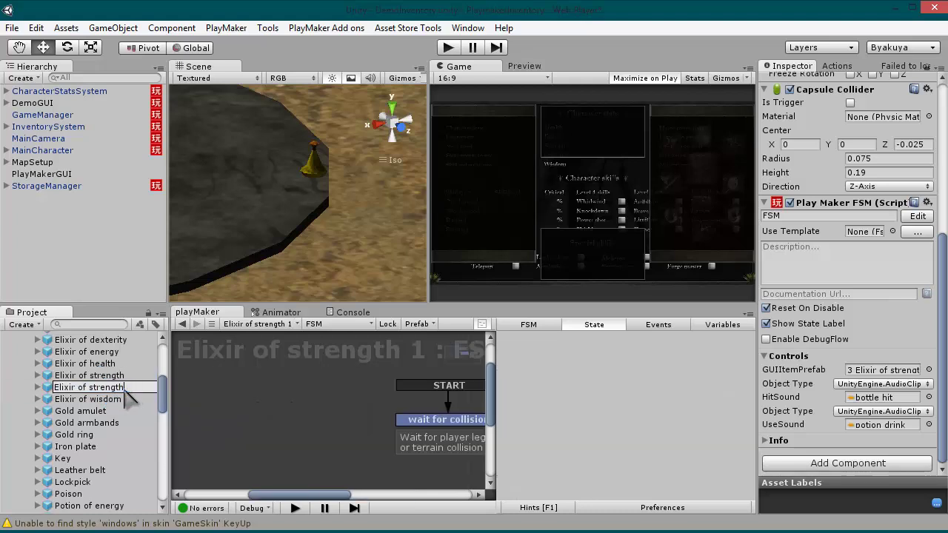
{"action": "key", "text": "BackSpace"}
{"action": "key", "text": "BackSpace"}
{"action": "key", "text": "BackSpace"}
{"action": "key", "text": "BackSpace"}
{"action": "type", "text": "power"}
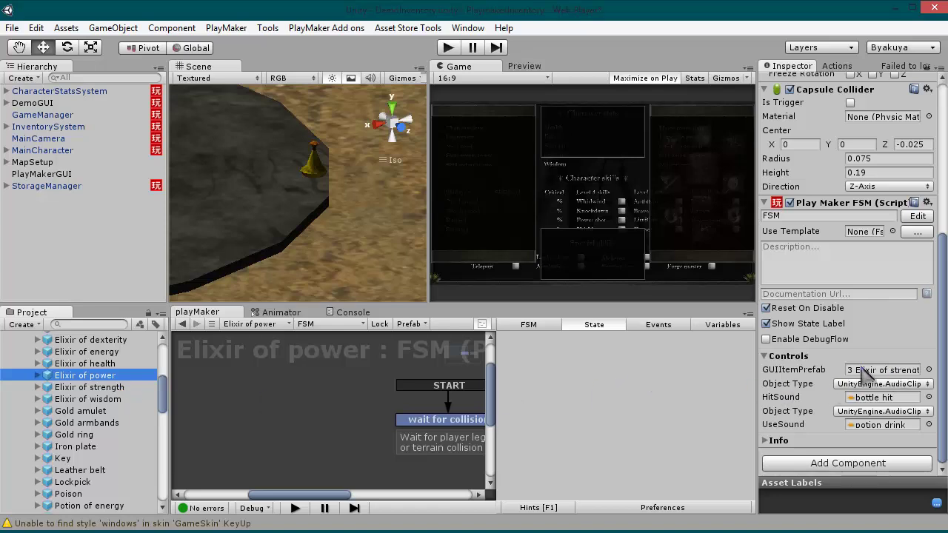
Assign the 3 Elixir of powerGUI prefab as the GUIItemPrefab of the Elixir of power prefab.
{"action": "scroll", "coordinate": [92, 446], "scroll_direction": "down", "scroll_amount": 8}
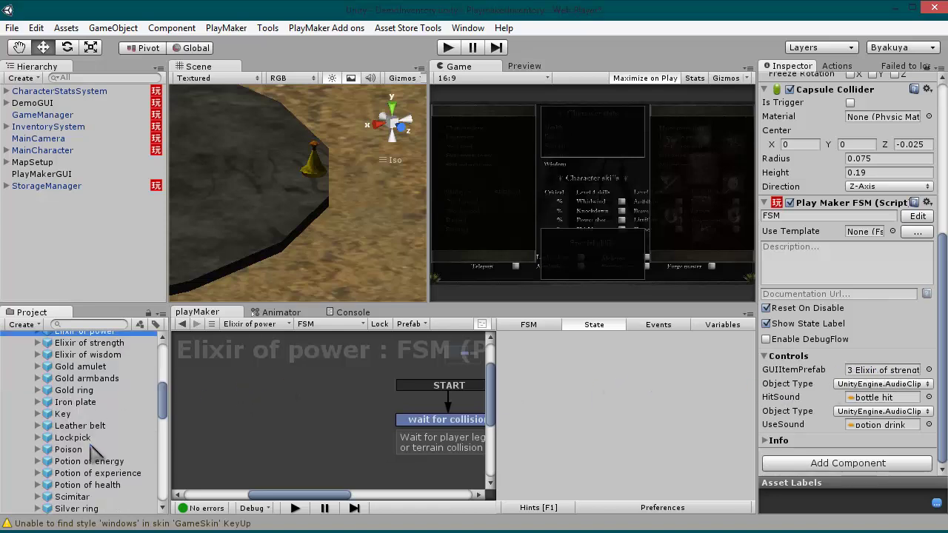
{"action": "scroll", "coordinate": [103, 472], "scroll_direction": "down", "scroll_amount": 2}
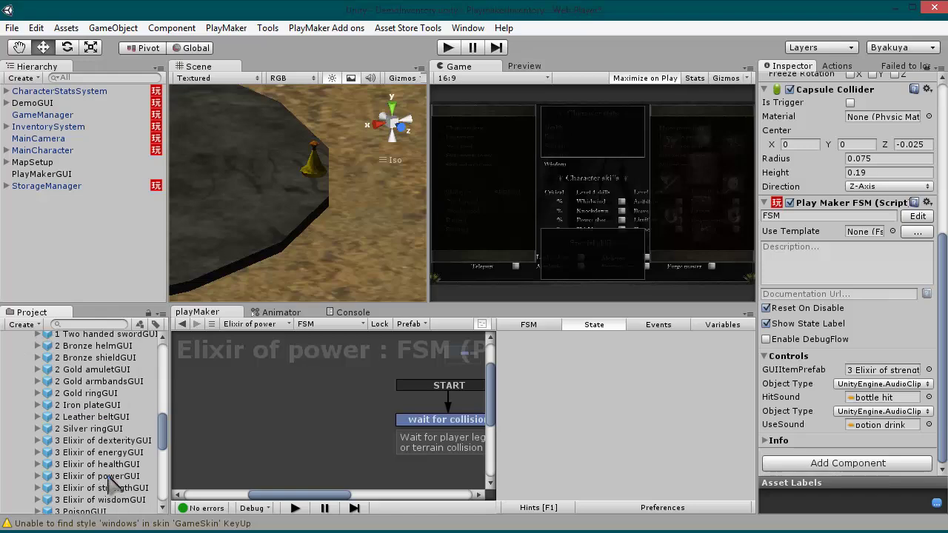
{"action": "left_click_drag", "start_coordinate": [67, 476], "coordinate": [886, 376]}
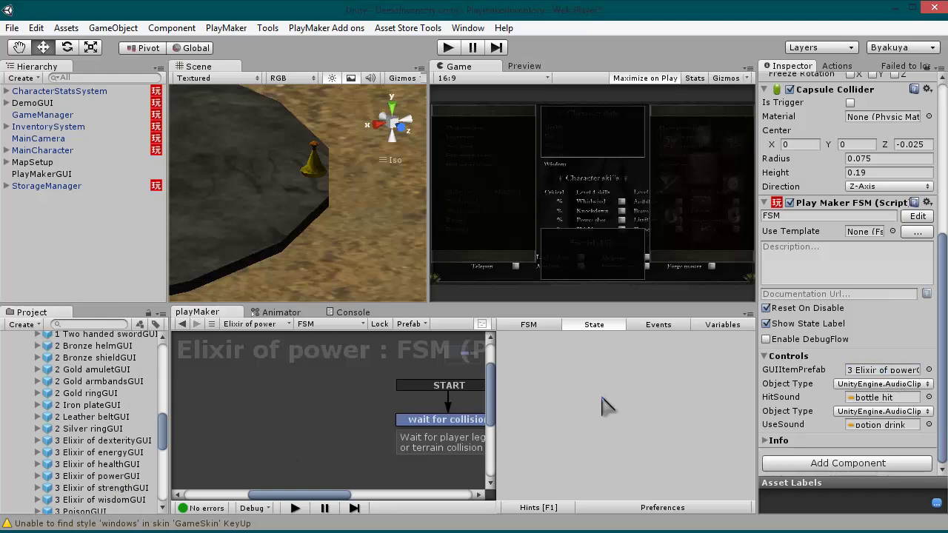
Assign the Elixir of power 3D prefab as the GameObjectPrefab in the Specification FSM of 3 Elixir of powerGUI.
{"action": "left_click", "coordinate": [118, 476]}
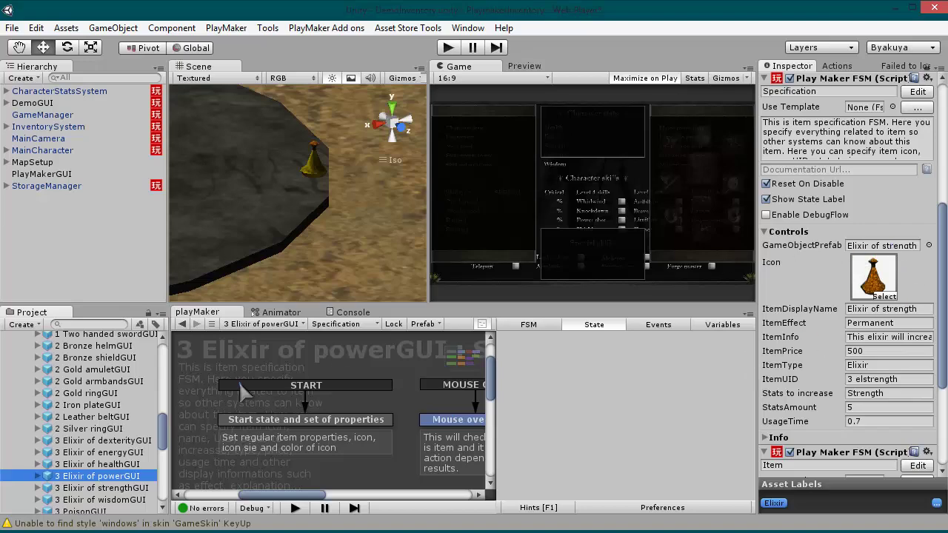
{"action": "scroll", "coordinate": [46, 443], "scroll_direction": "up", "scroll_amount": 5}
{"action": "scroll", "coordinate": [46, 443], "scroll_direction": "up", "scroll_amount": 4}
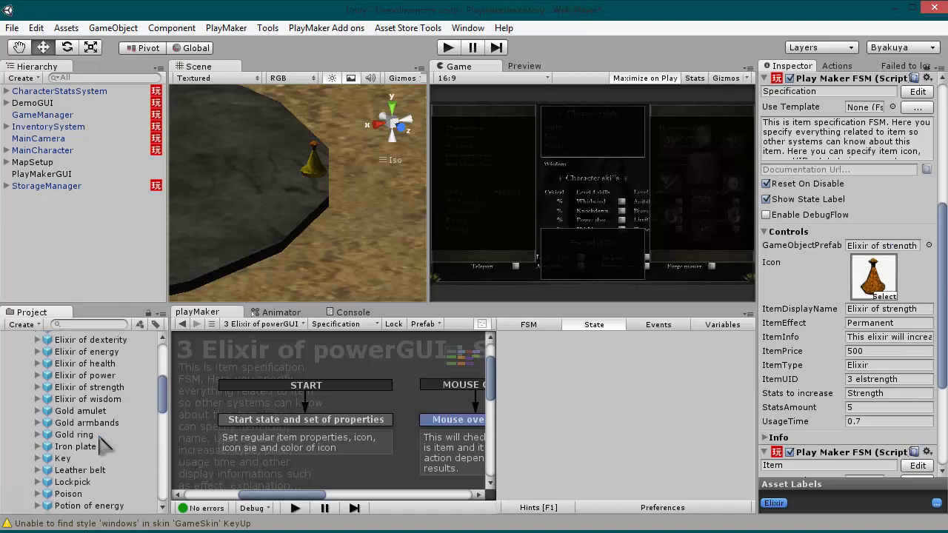
{"action": "left_click_drag", "start_coordinate": [104, 420], "coordinate": [868, 251]}
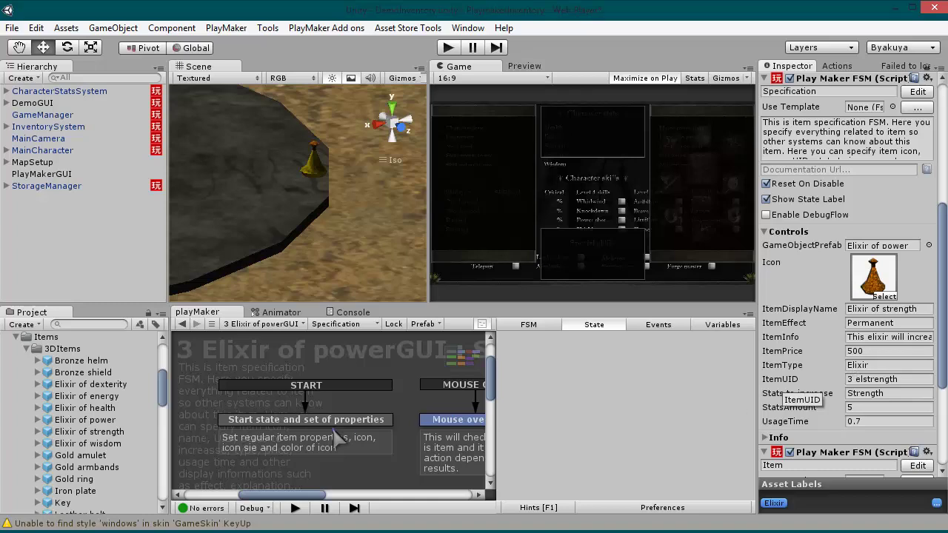
In 3 Elixir of powerGUI's Specification, set StatsAmount to 10, ItemUID to 3 elpower, ItemPrice to 1000 and ItemDisplayName to Elixir of power.
{"action": "left_click", "coordinate": [881, 407]}
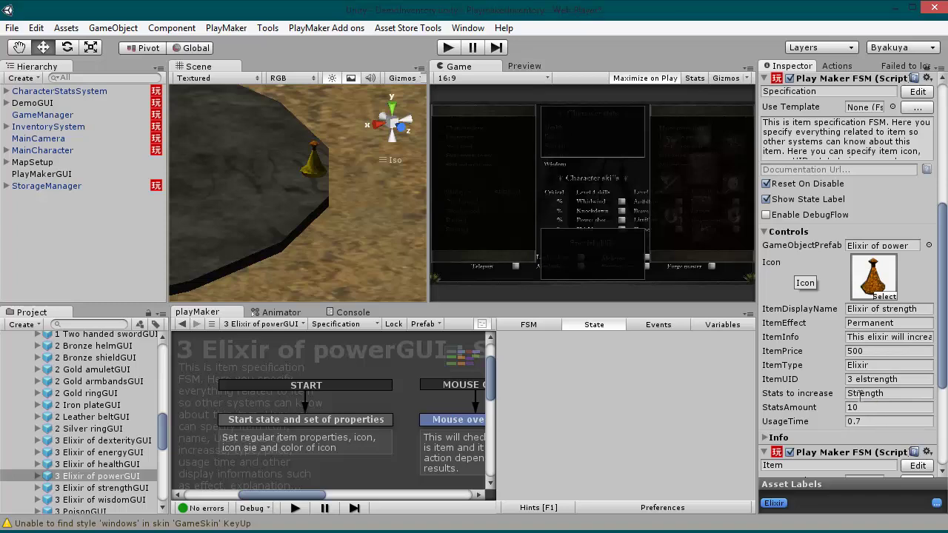
{"action": "left_click_drag", "start_coordinate": [902, 379], "coordinate": [873, 392]}
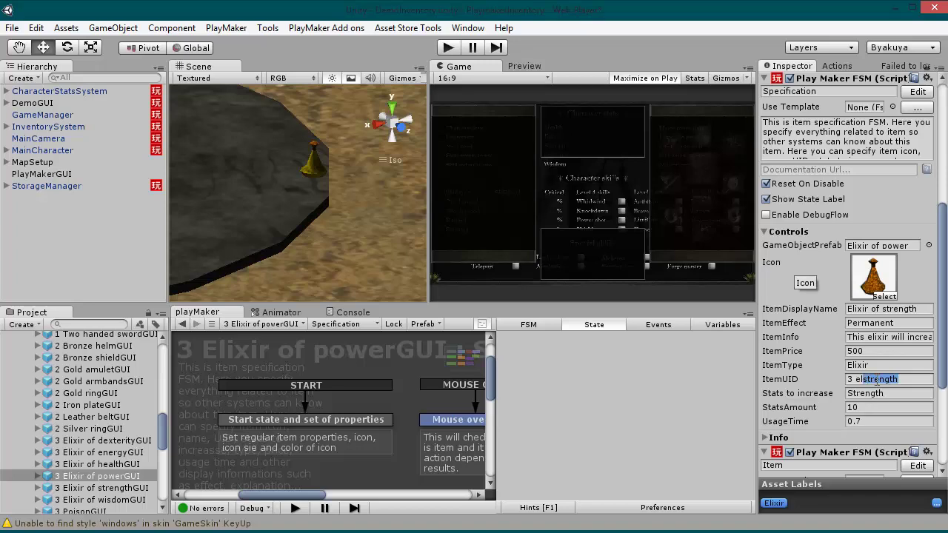
{"action": "type", "text": "power"}
{"action": "left_click_drag", "start_coordinate": [862, 351], "coordinate": [840, 358]}
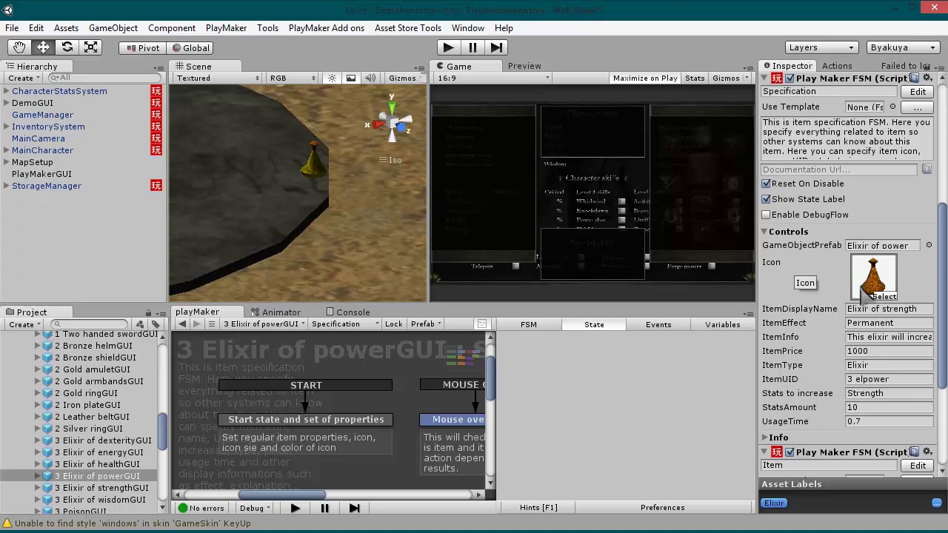
{"action": "left_click_drag", "start_coordinate": [922, 314], "coordinate": [889, 315]}
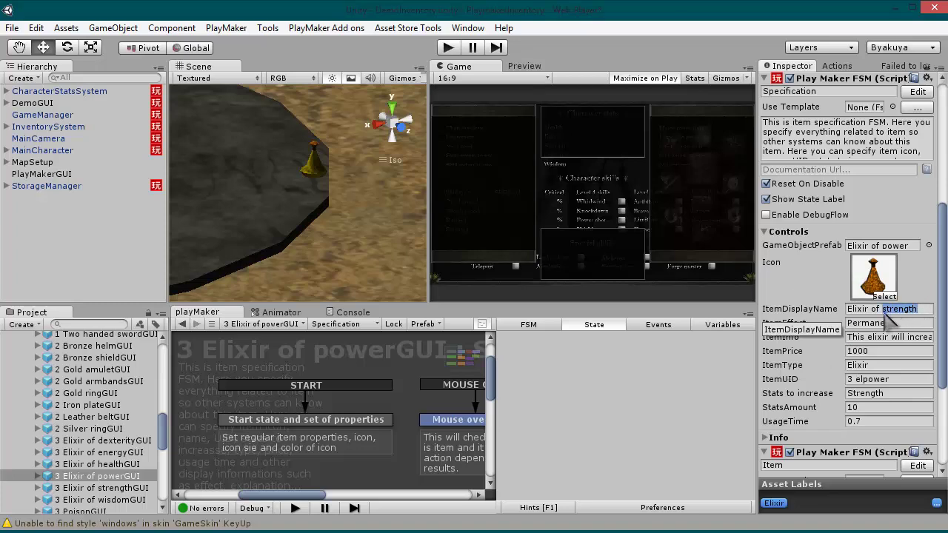
{"action": "type", "text": "powe"}
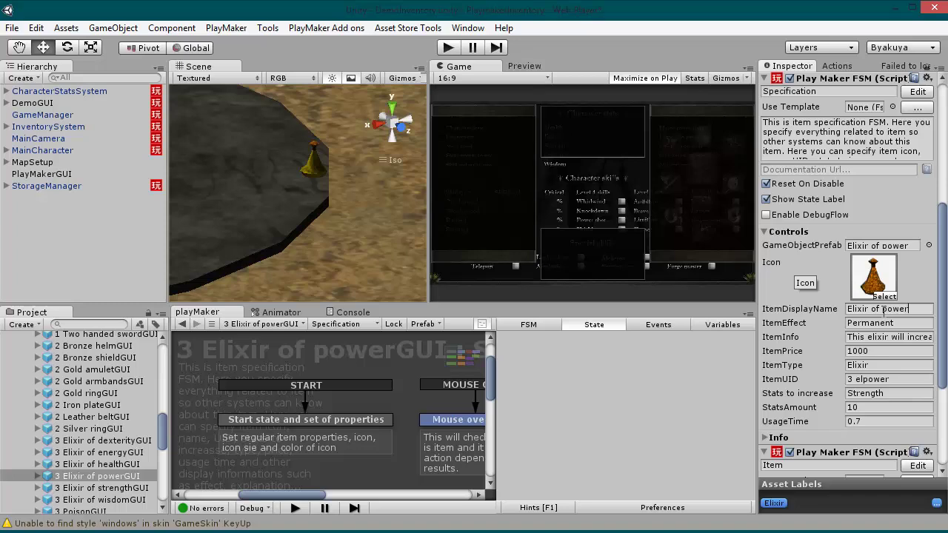
Change the ItemInfo text of 3 Elixir of powerGUI to say the elixir increases strength by 10 points.
{"action": "left_click_drag", "start_coordinate": [926, 337], "coordinate": [924, 337]}
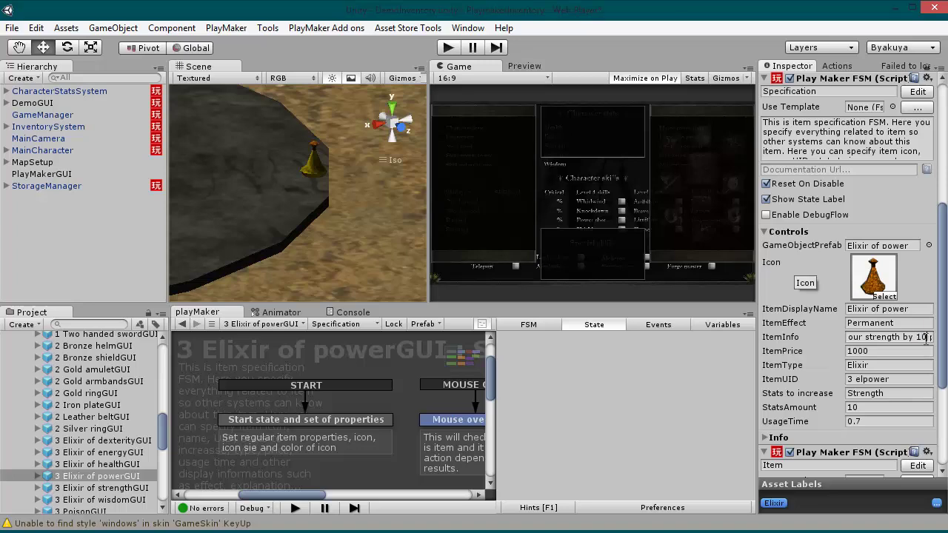
{"action": "type", "text": "10"}
{"action": "key", "text": "Return"}
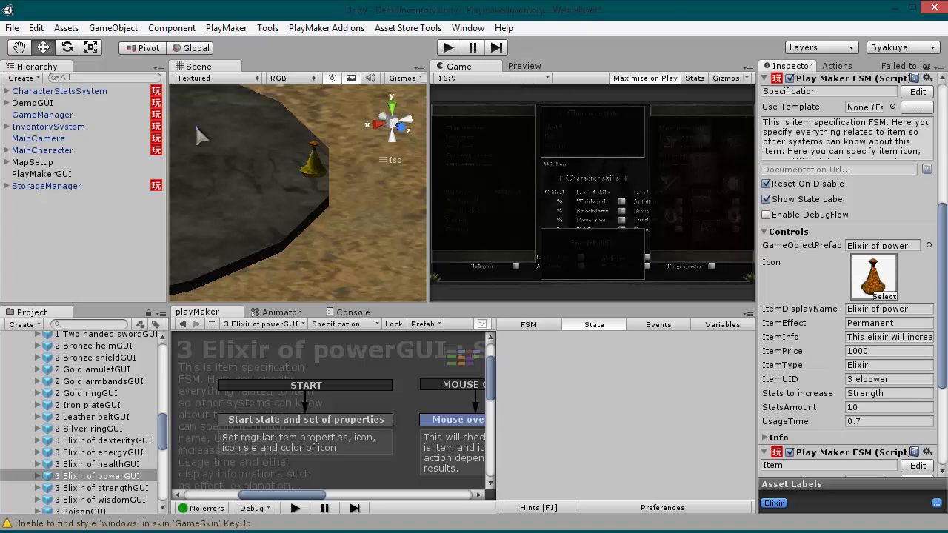
Place the Elixir of power prefab from 3DItems on the stone platform in the scene and run the game.
{"action": "scroll", "coordinate": [81, 478], "scroll_direction": "up", "scroll_amount": 10}
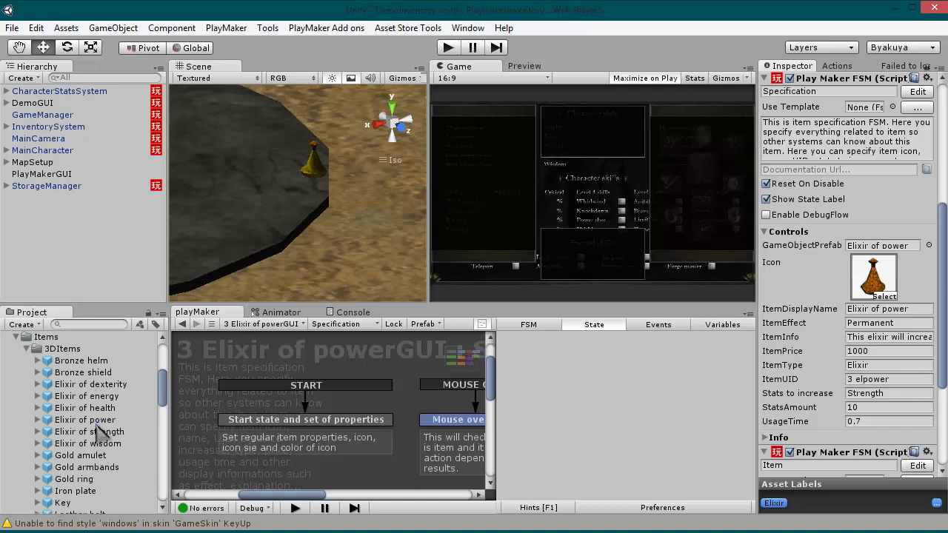
{"action": "left_click_drag", "start_coordinate": [89, 419], "coordinate": [231, 215]}
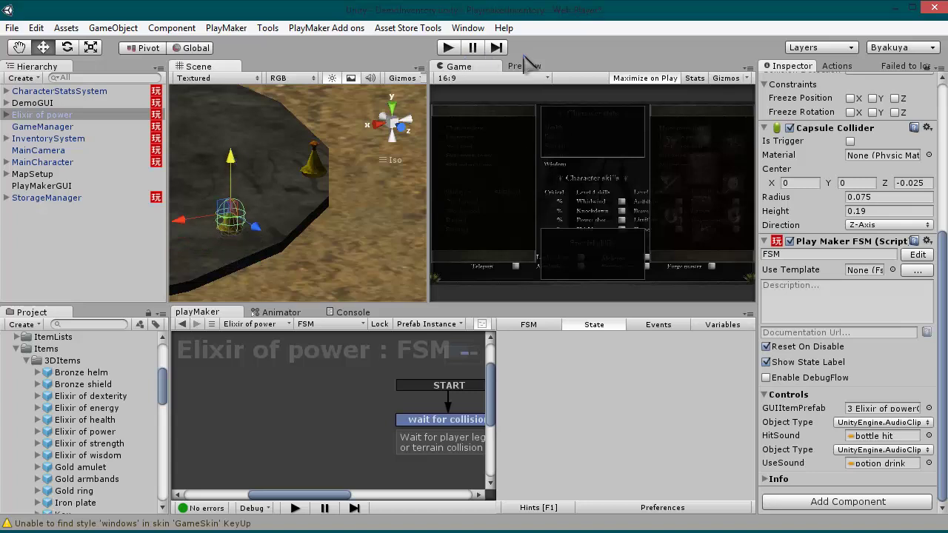
{"action": "left_click", "coordinate": [448, 47]}
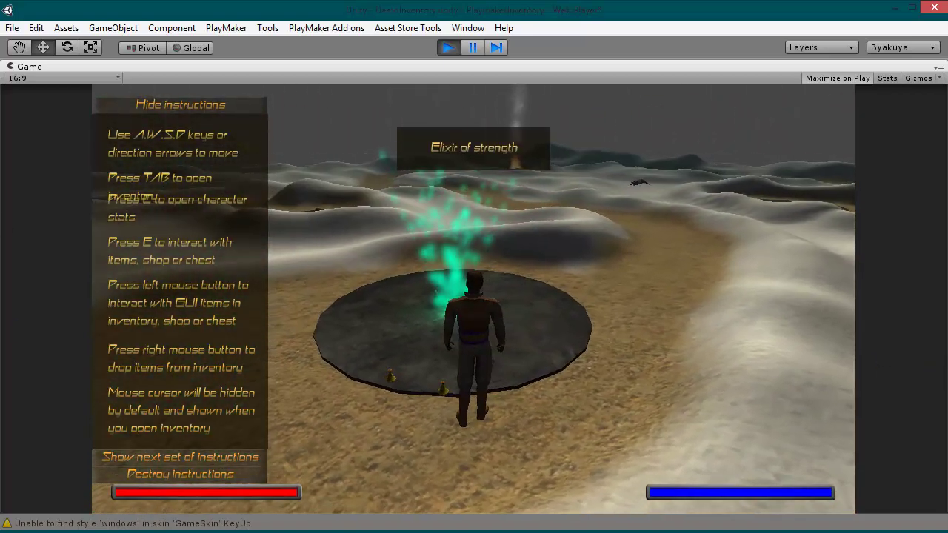
Walk to the two elixirs, pick them up and compare the details of Elixir of strength and Elixir of power in the inventory.
{"action": "key", "text": "w"}
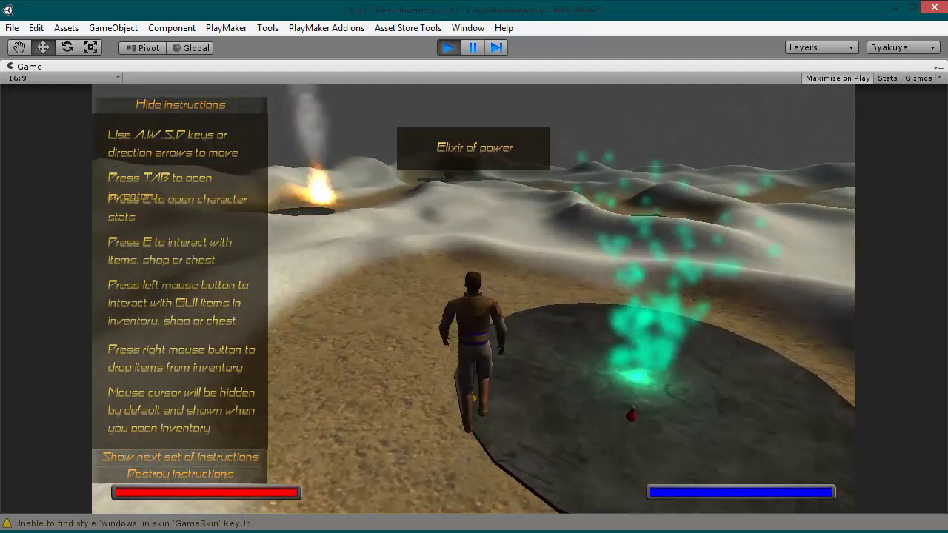
{"action": "key", "text": "Tab"}
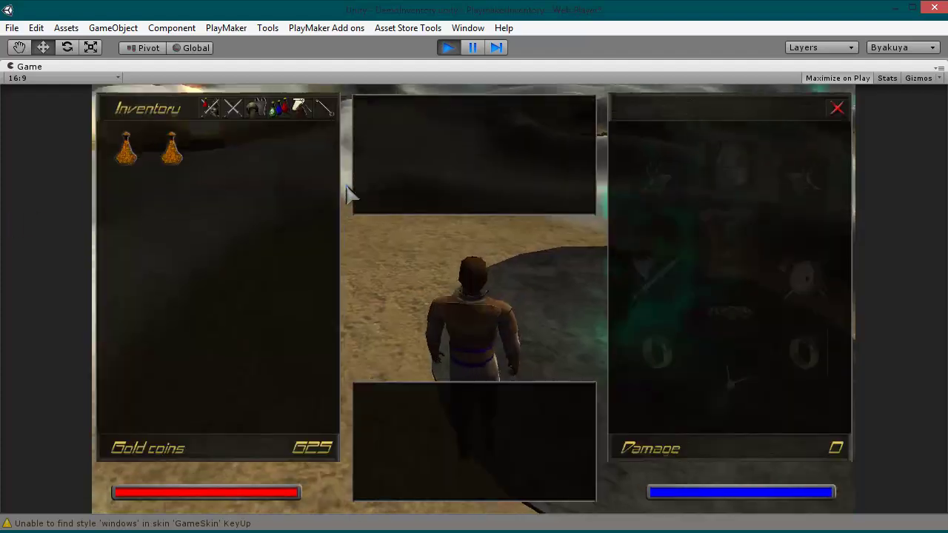
{"action": "mouse_move", "coordinate": [176, 148]}
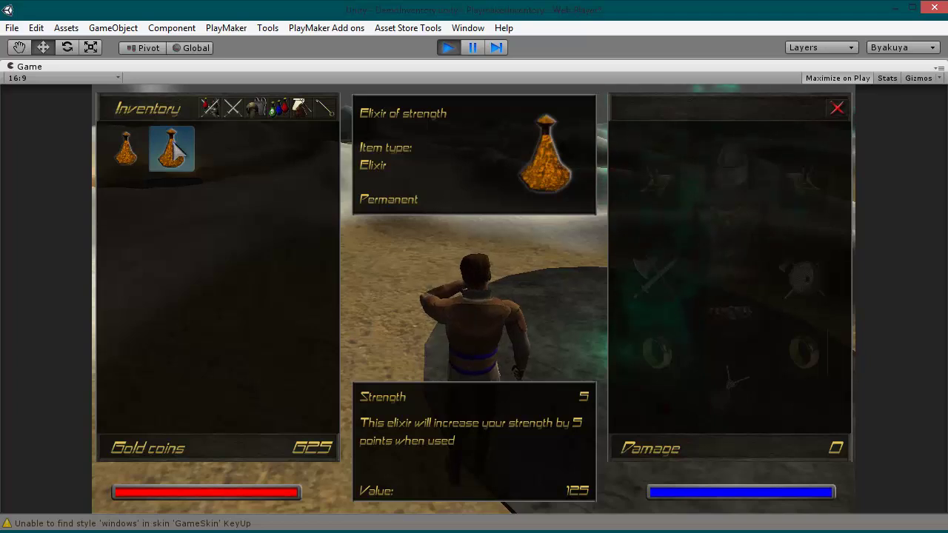
{"action": "mouse_move", "coordinate": [128, 148]}
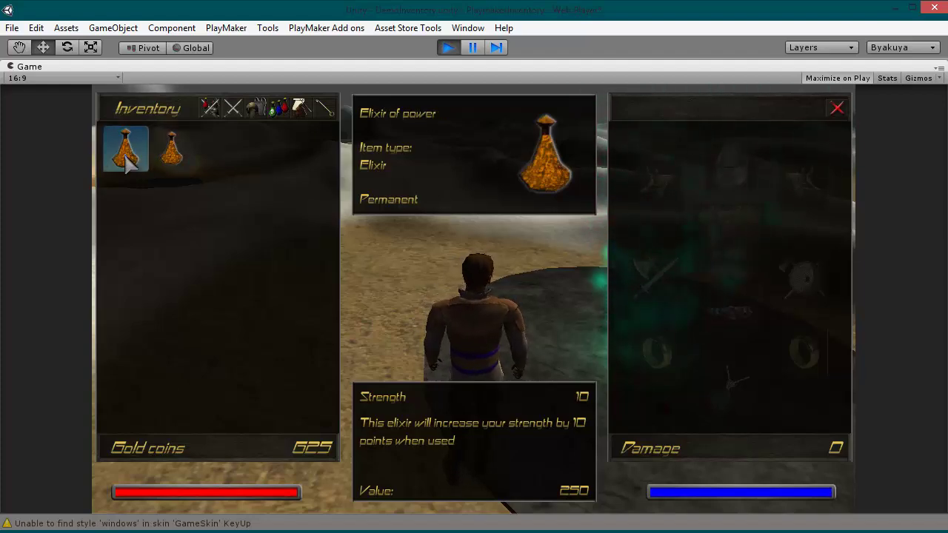
Check the character's Strength value in the character stats before using the elixirs.
{"action": "left_click", "coordinate": [127, 159]}
{"action": "key", "text": "i"}
{"action": "key", "text": "c"}
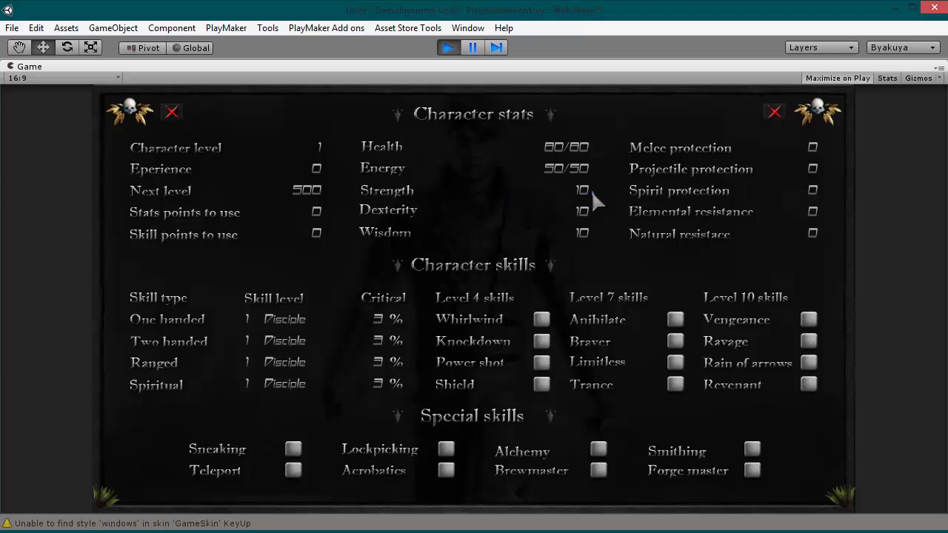
Use both the Elixir of strength and the Elixir of power from the inventory.
{"action": "key", "text": "i"}
{"action": "left_click", "coordinate": [171, 150]}
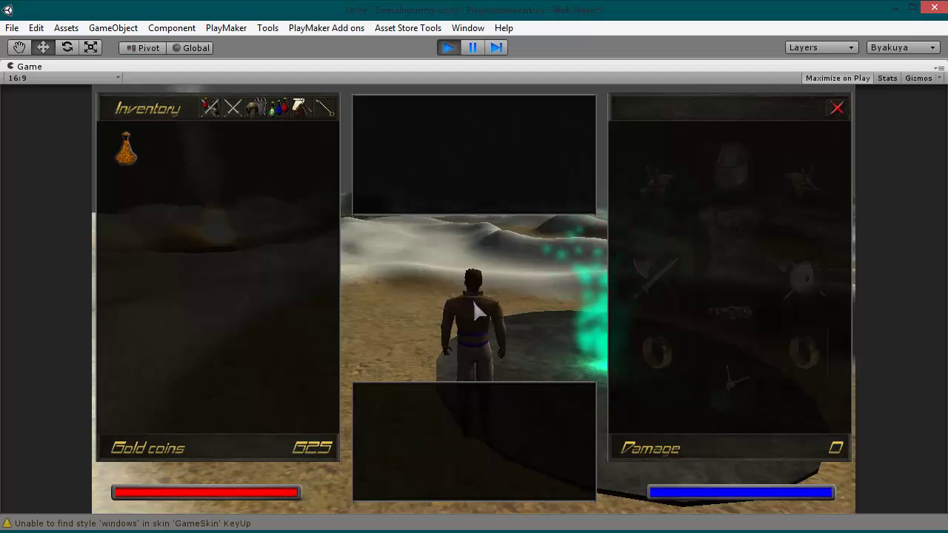
{"action": "left_click", "coordinate": [126, 149]}
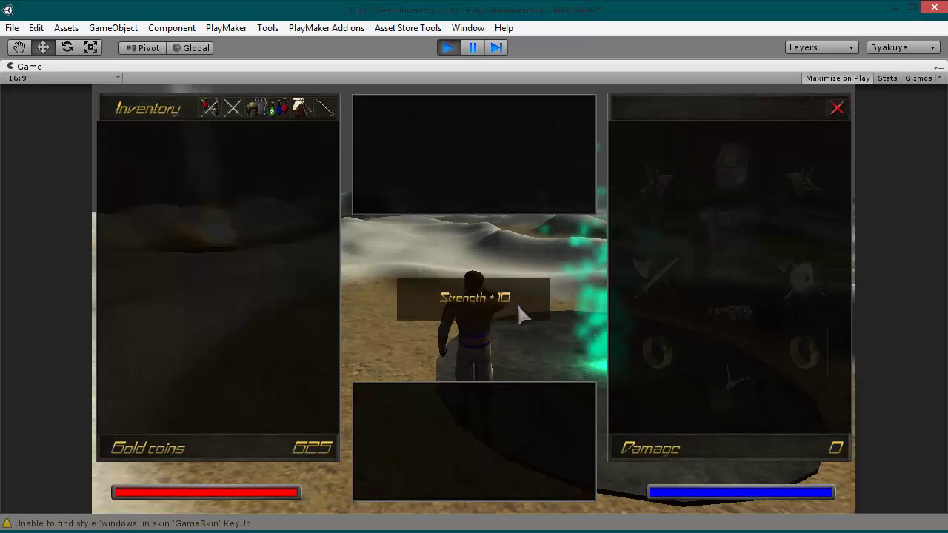
Check the Strength value again in the character stats and stop the running game.
{"action": "key", "text": "c"}
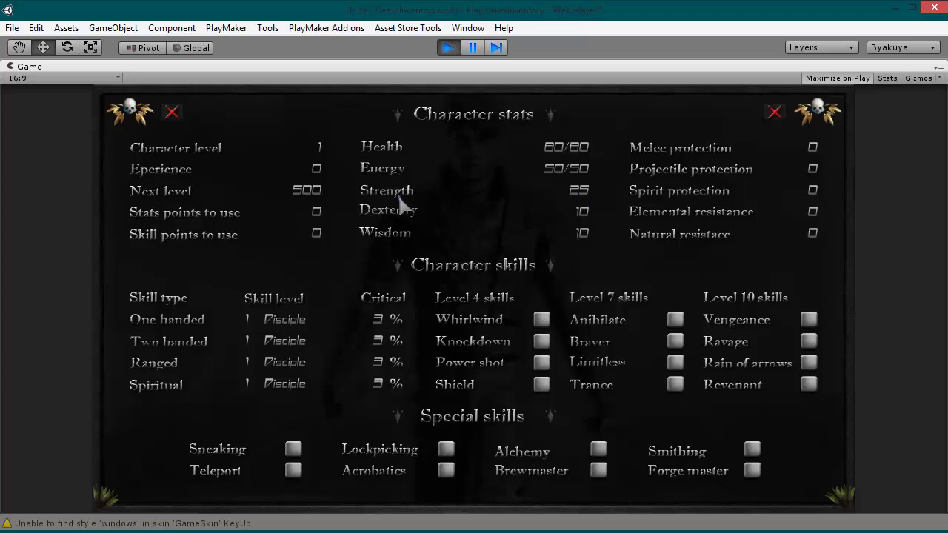
{"action": "key", "text": "i"}
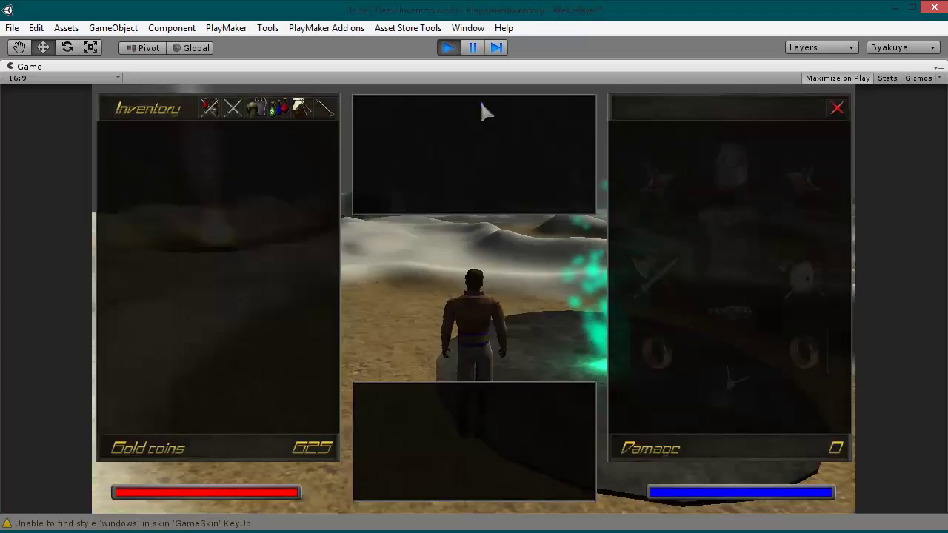
{"action": "left_click", "coordinate": [448, 48]}
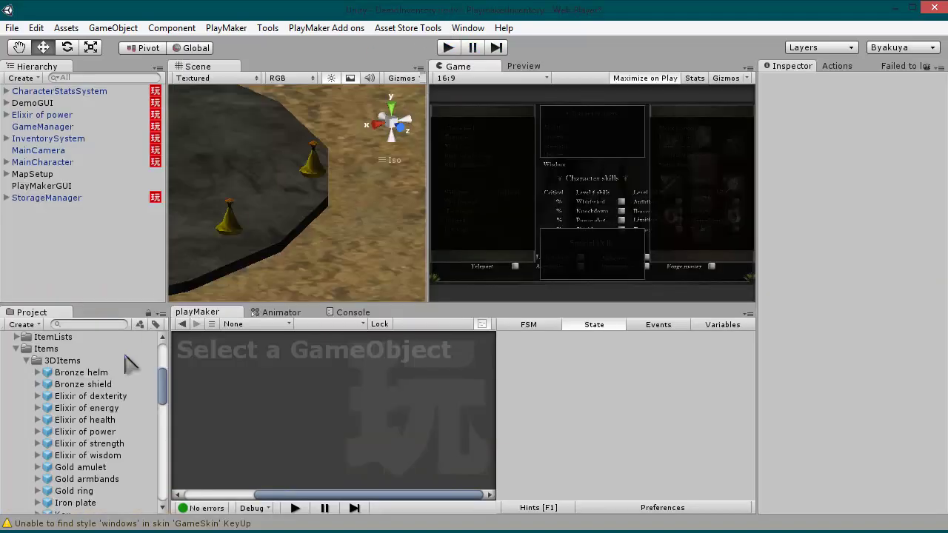
Create a new Consumable item with the Squarebite item creation command.
{"action": "scroll", "coordinate": [96, 396], "scroll_direction": "down", "scroll_amount": 3}
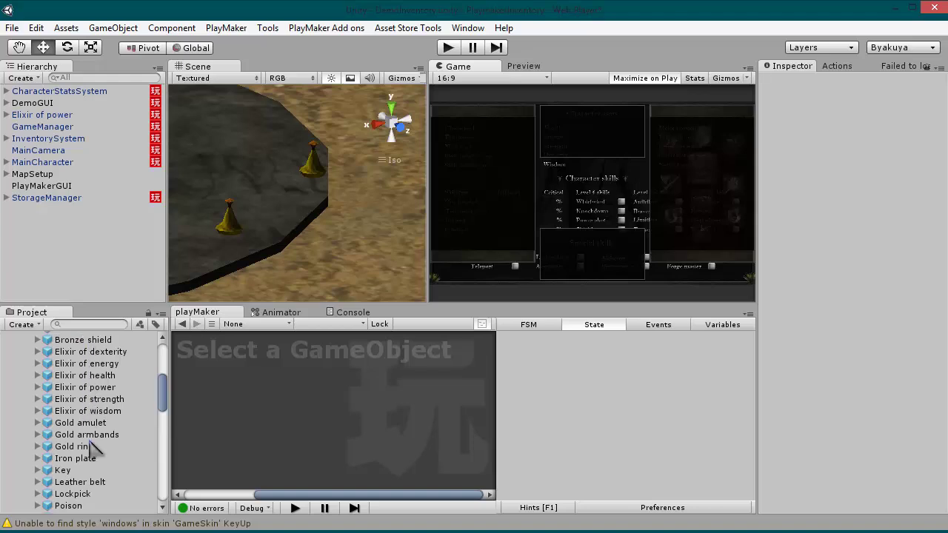
{"action": "scroll", "coordinate": [93, 446], "scroll_direction": "down", "scroll_amount": 10}
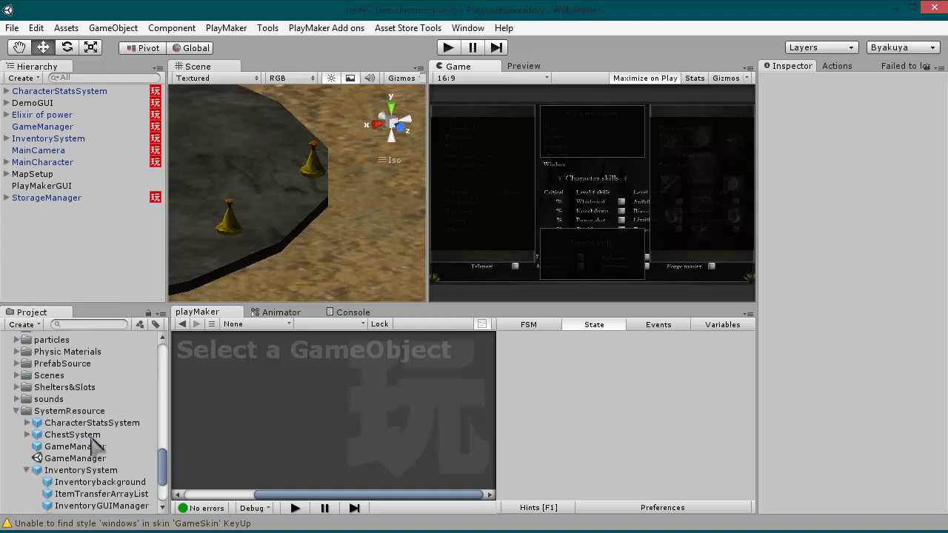
{"action": "left_click", "coordinate": [27, 470]}
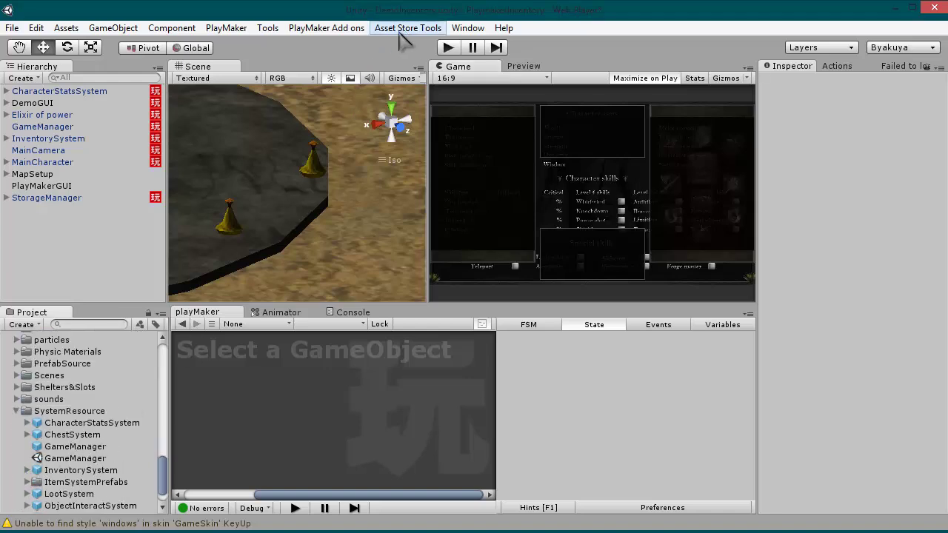
{"action": "left_click", "coordinate": [267, 28]}
{"action": "mouse_move", "coordinate": [317, 49]}
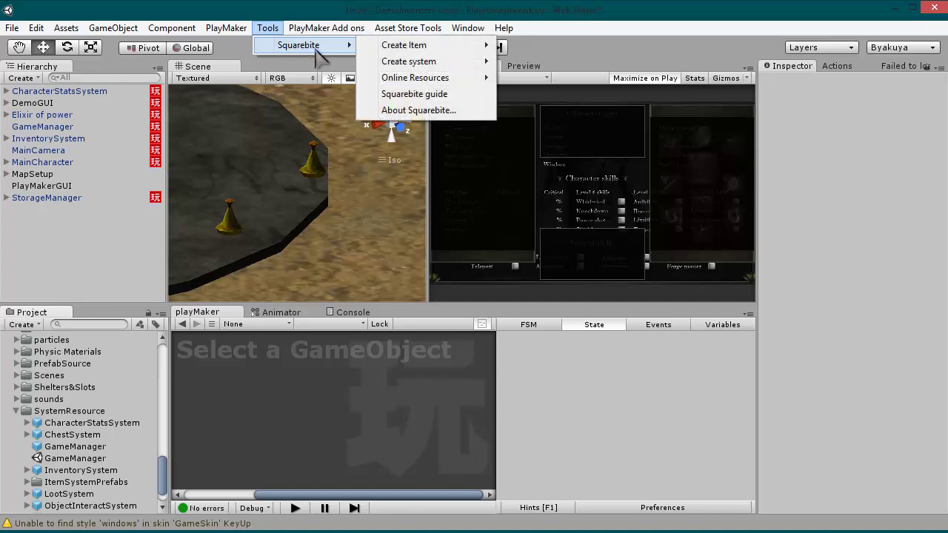
{"action": "mouse_move", "coordinate": [430, 50]}
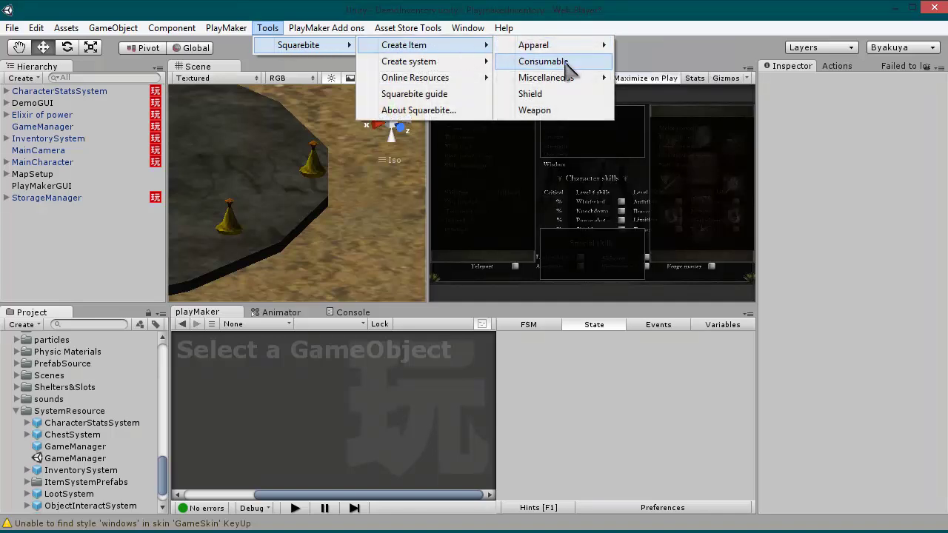
{"action": "left_click", "coordinate": [566, 63]}
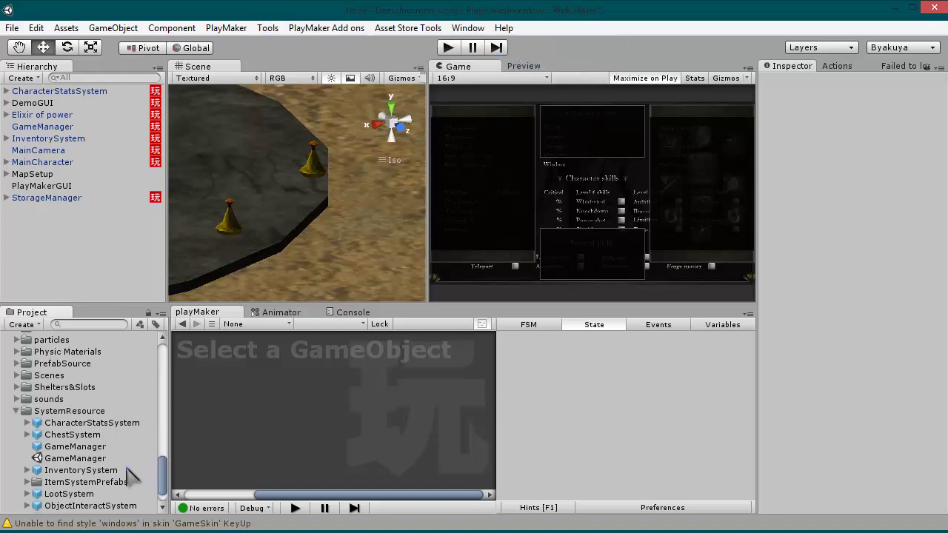
Examine the new Consumable and ConsumableGUI prefabs in the NewCreatedItems folder, including their FSM control fields.
{"action": "scroll", "coordinate": [104, 474], "scroll_direction": "up", "scroll_amount": 5}
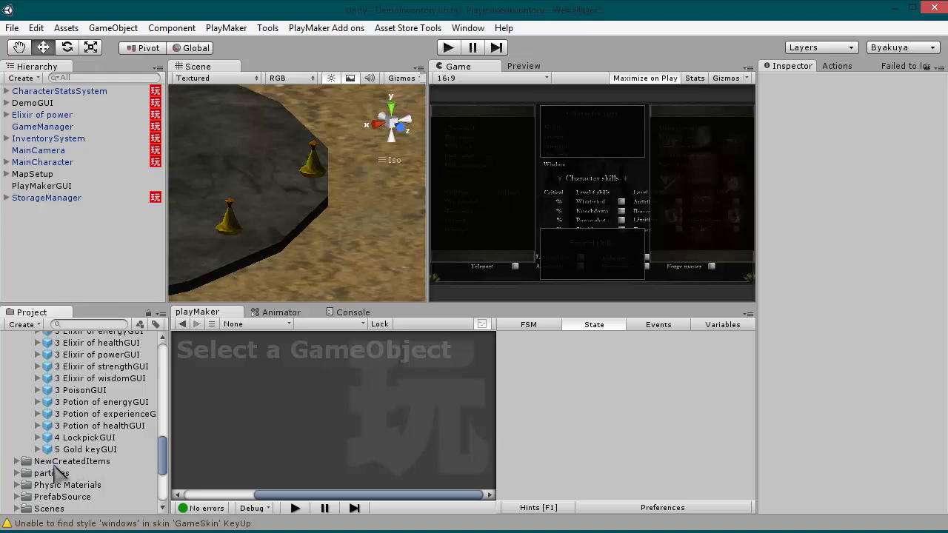
{"action": "left_click", "coordinate": [17, 461]}
{"action": "scroll", "coordinate": [56, 483], "scroll_direction": "down", "scroll_amount": 3}
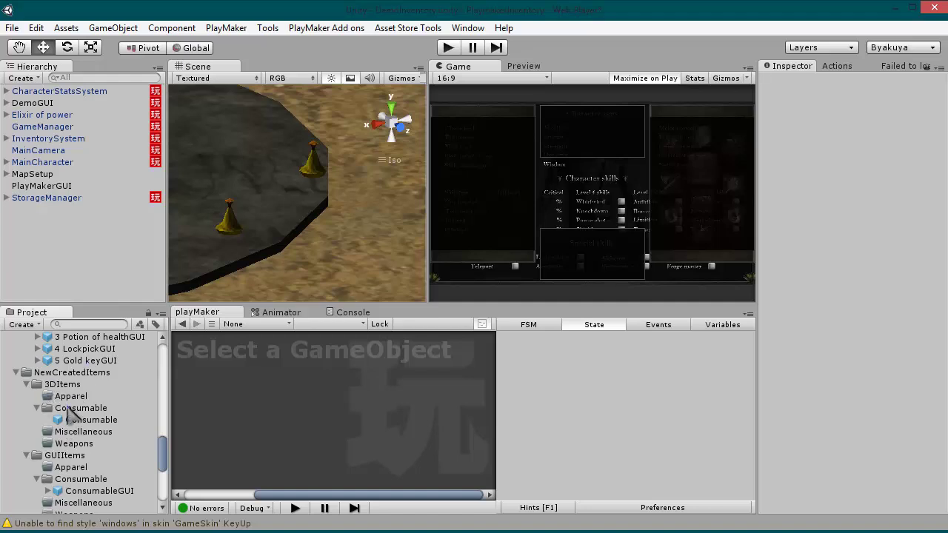
{"action": "scroll", "coordinate": [93, 419], "scroll_direction": "down", "scroll_amount": 2}
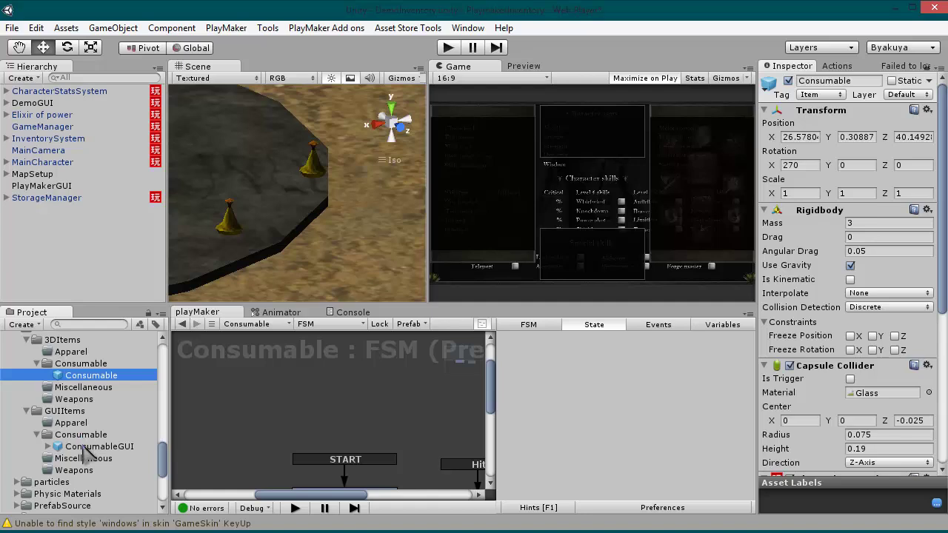
{"action": "left_click", "coordinate": [84, 448]}
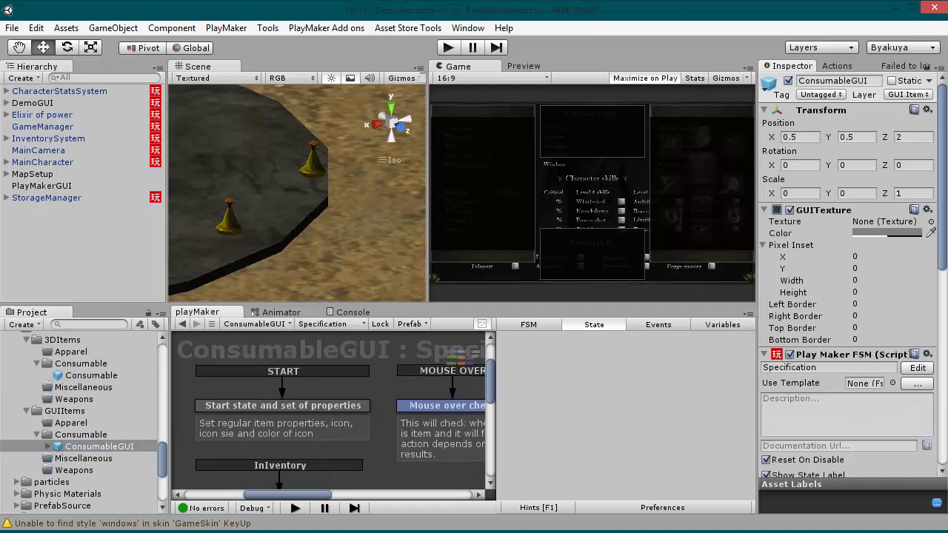
{"action": "scroll", "coordinate": [852, 296], "scroll_direction": "down", "scroll_amount": 8}
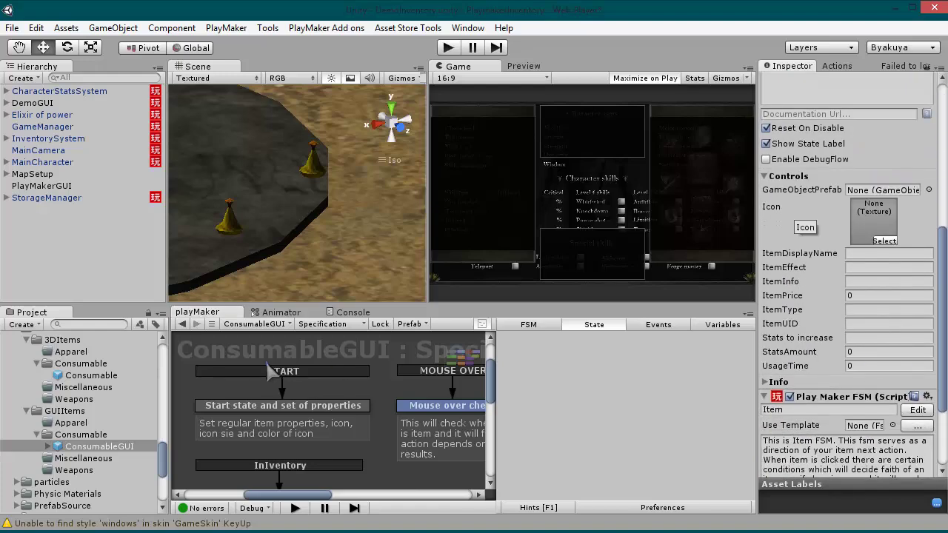
{"action": "left_click", "coordinate": [93, 378]}
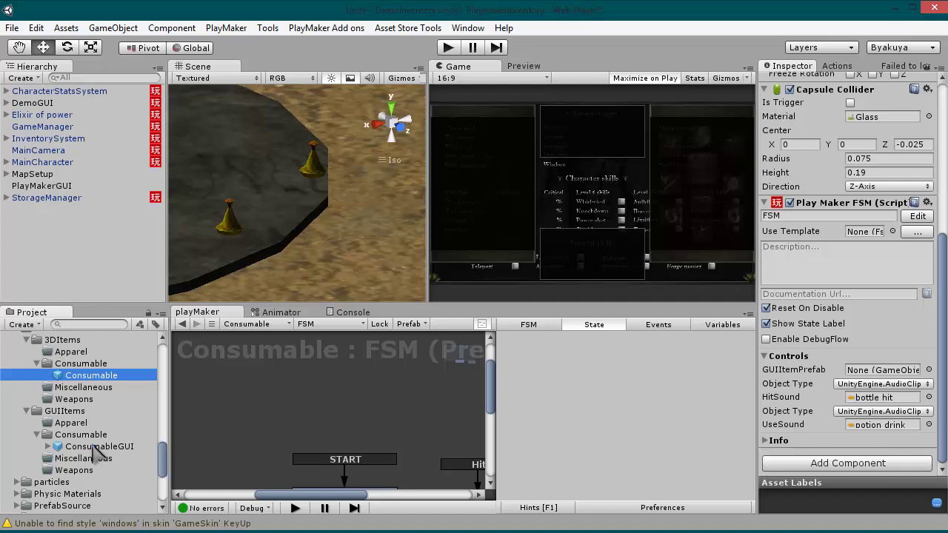
Link the new prefabs: assign Consumable as ConsumableGUI's GameObjectPrefab and ConsumableGUI as Consumable's GUIItemPrefab.
{"action": "left_click", "coordinate": [93, 447]}
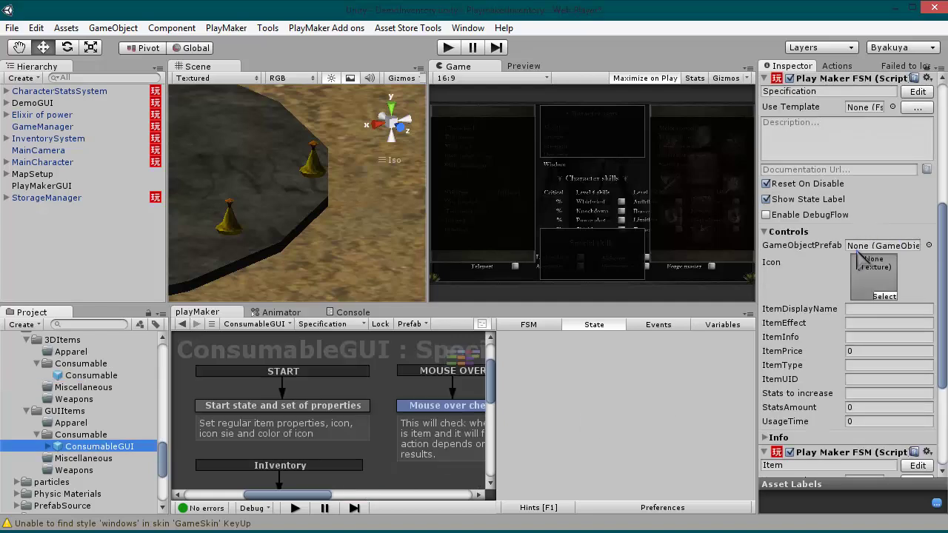
{"action": "left_click_drag", "start_coordinate": [97, 376], "coordinate": [873, 245]}
{"action": "left_click", "coordinate": [95, 375]}
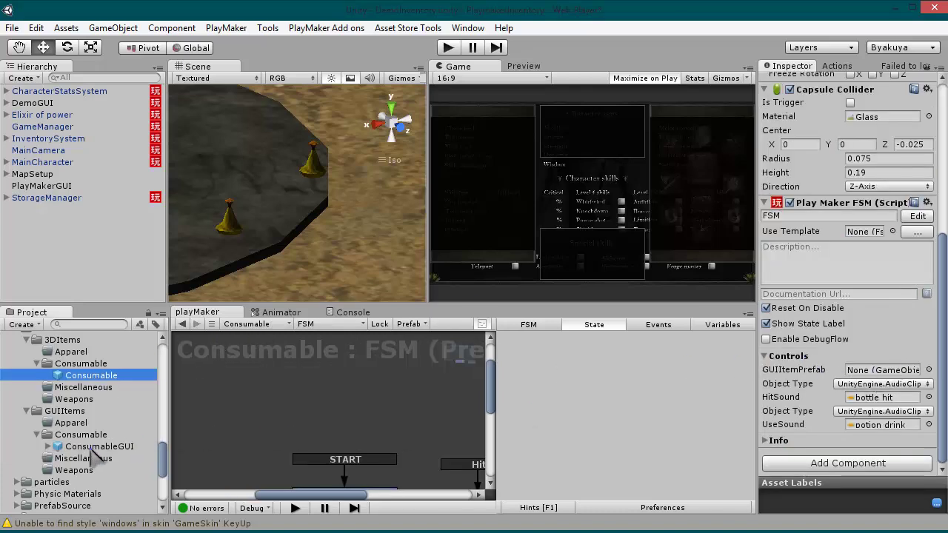
{"action": "left_click_drag", "start_coordinate": [96, 447], "coordinate": [882, 370]}
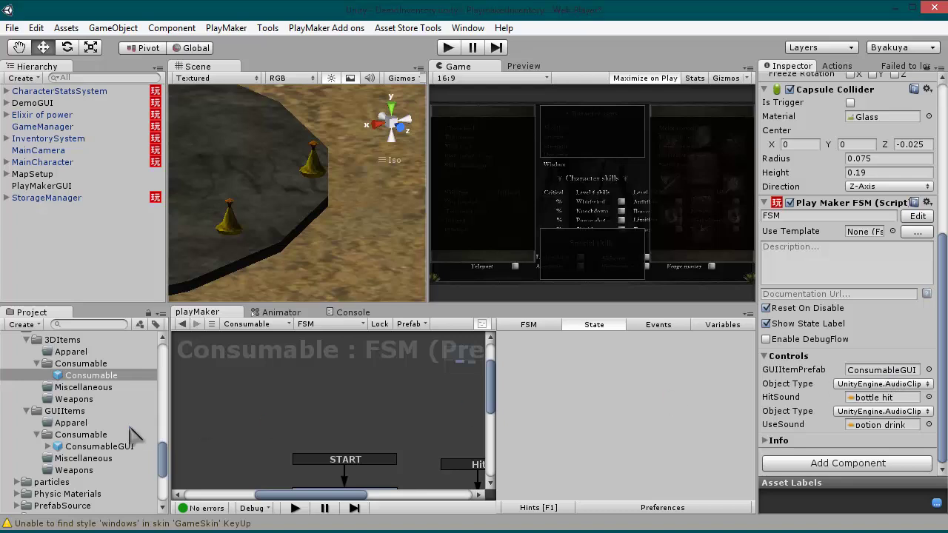
Assign the red health elixir icon texture as the Icon in ConsumableGUI's Specification FSM.
{"action": "left_click", "coordinate": [97, 446]}
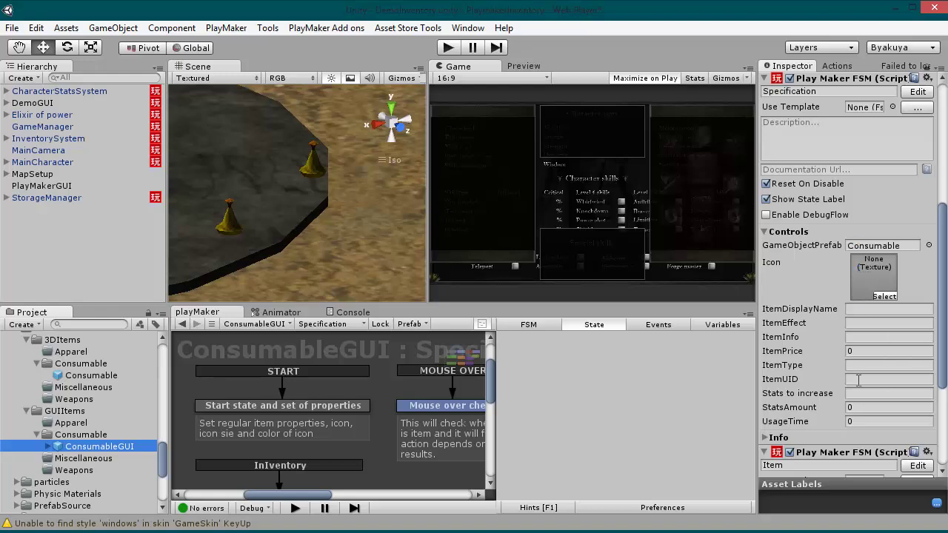
{"action": "left_click", "coordinate": [886, 298]}
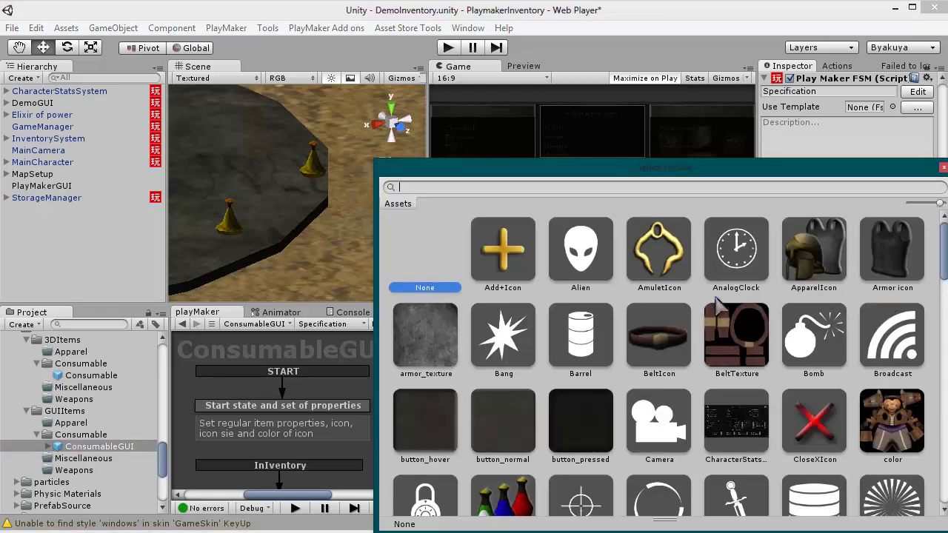
{"action": "scroll", "coordinate": [711, 329], "scroll_direction": "down", "scroll_amount": 10}
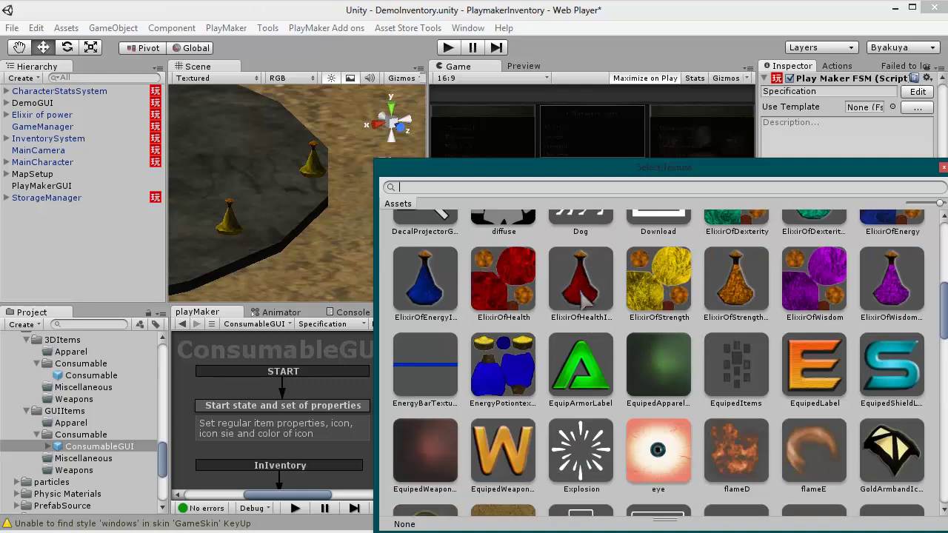
{"action": "left_click", "coordinate": [585, 290]}
{"action": "left_click", "coordinate": [942, 167]}
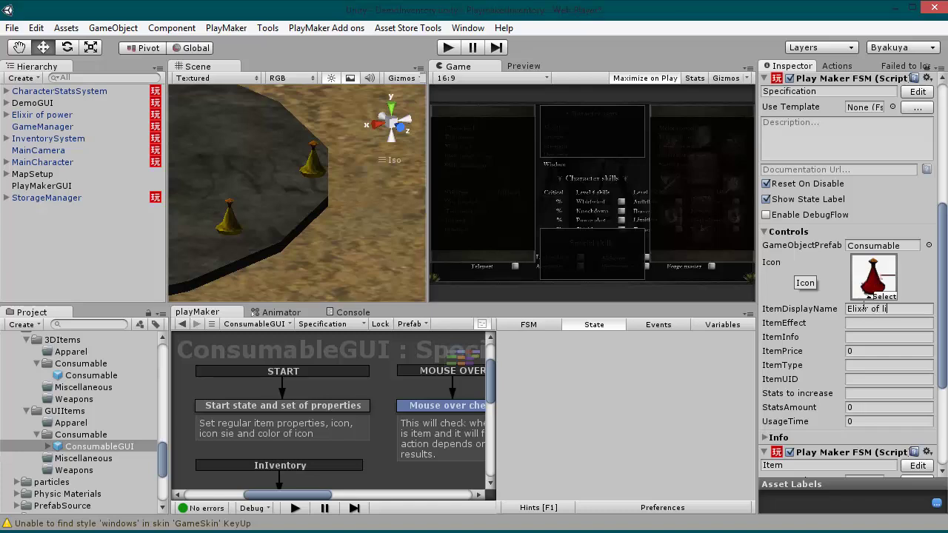
Fill in ConsumableGUI's ItemDisplayName as Elixir of life, ItemEffect as Permanent, and ItemInfo with a text starting "This is just a test for".
{"action": "left_click", "coordinate": [856, 322]}
{"action": "left_click", "coordinate": [860, 337]}
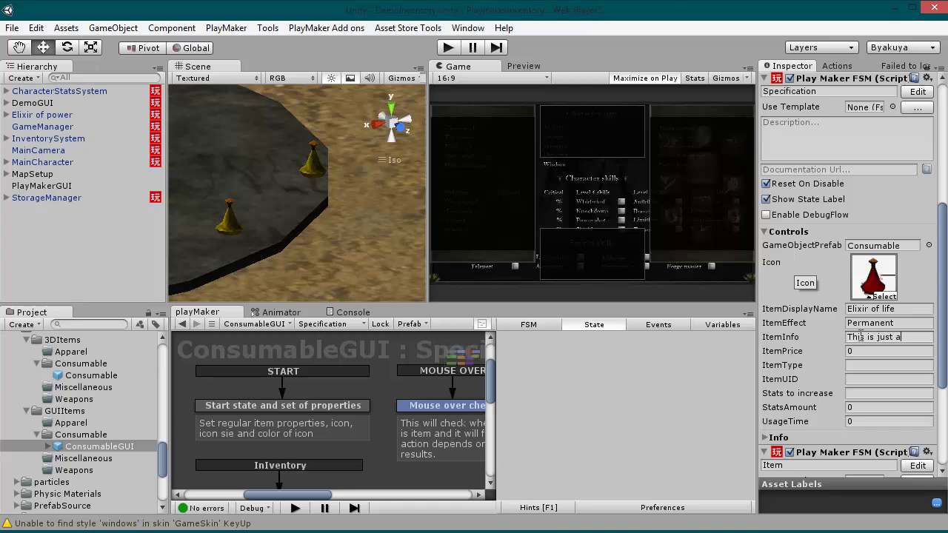
{"action": "type", "text": "This is just a test for exlisr"}
{"action": "key", "text": "Return"}
Set ItemPrice 250, ItemType Elixir, ItemUID 3 ellife, Stats to increase Max health, StatsAmount 15 and UsageTime 0.7 on ConsumableGUI.
{"action": "left_click", "coordinate": [856, 351]}
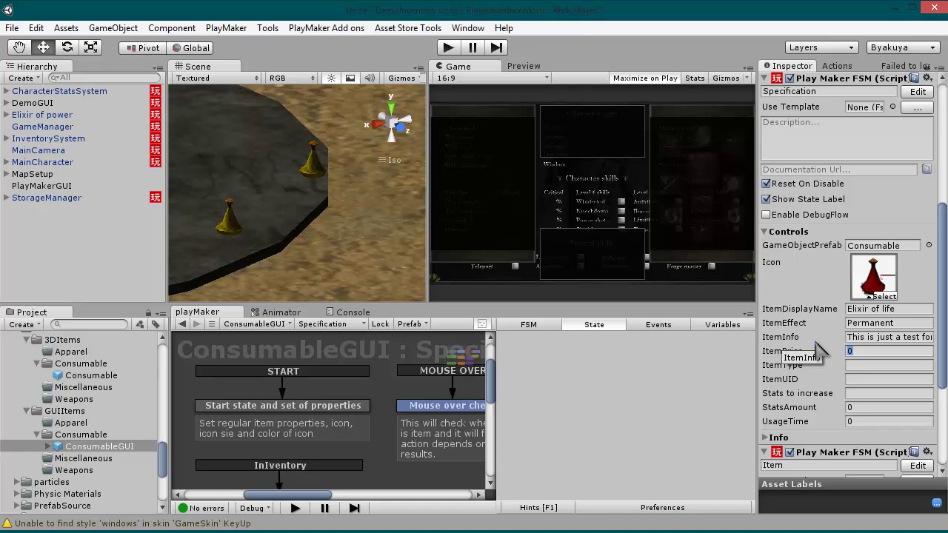
{"action": "left_click", "coordinate": [867, 363]}
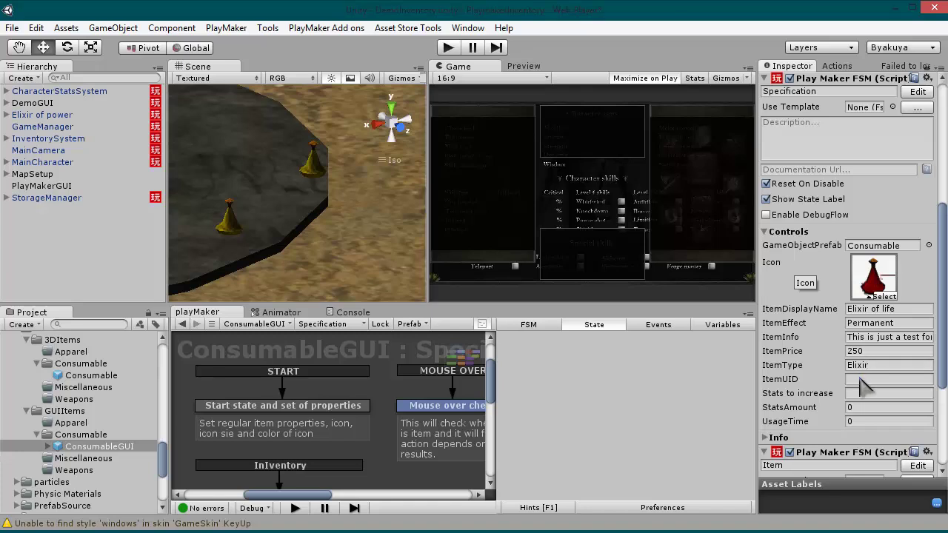
{"action": "left_click", "coordinate": [858, 378]}
{"action": "left_click", "coordinate": [852, 391]}
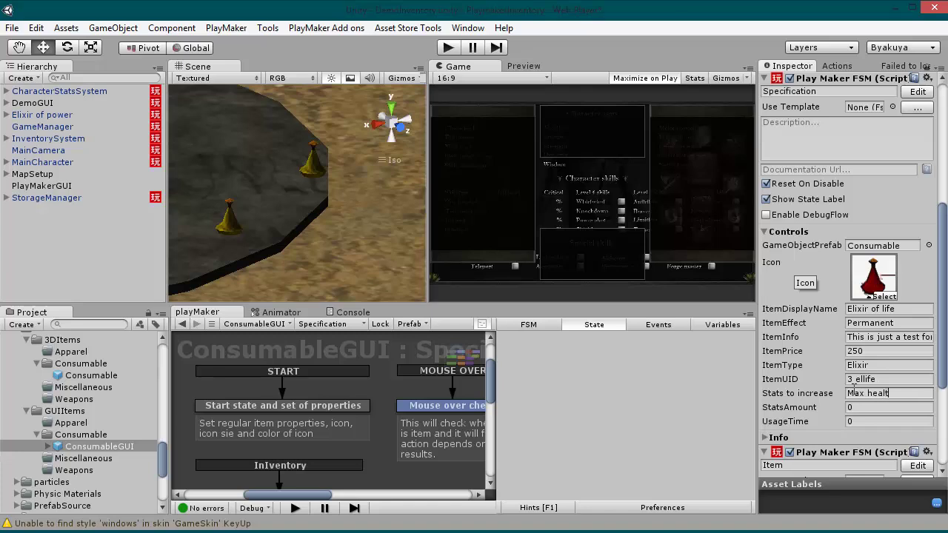
{"action": "key", "text": "Tab"}
{"action": "key", "text": "Tab"}
Rename the Consumable prefab in NewCreatedItems' 3DItems folder as Elixir of life.
{"action": "scroll", "coordinate": [97, 444], "scroll_direction": "up", "scroll_amount": 5}
{"action": "left_click", "coordinate": [93, 447]}
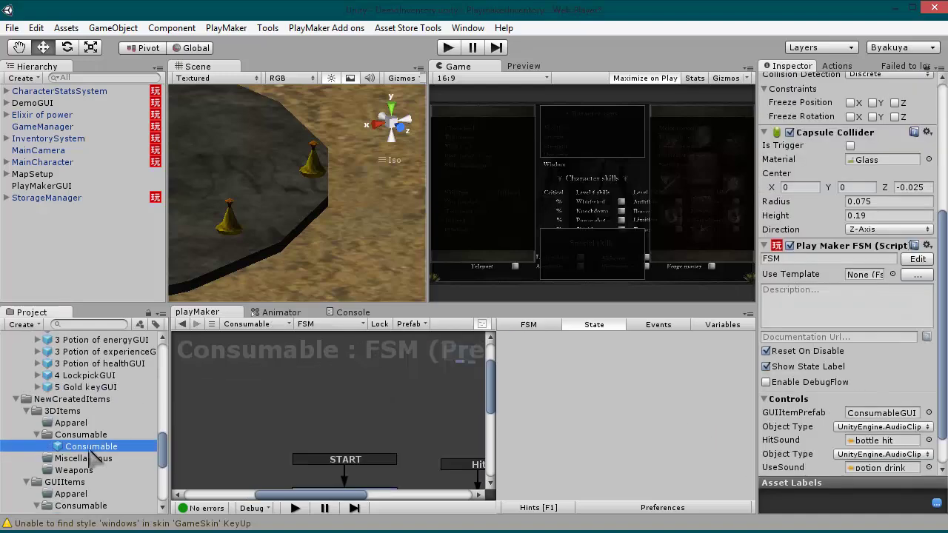
{"action": "scroll", "coordinate": [100, 414], "scroll_direction": "down", "scroll_amount": 6}
{"action": "left_click", "coordinate": [107, 358]}
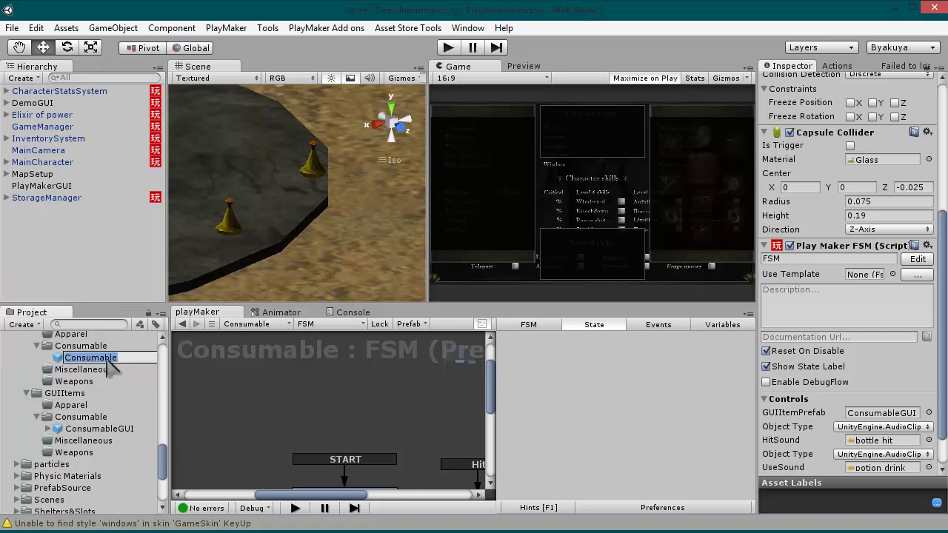
{"action": "type", "text": "Elixir of life"}
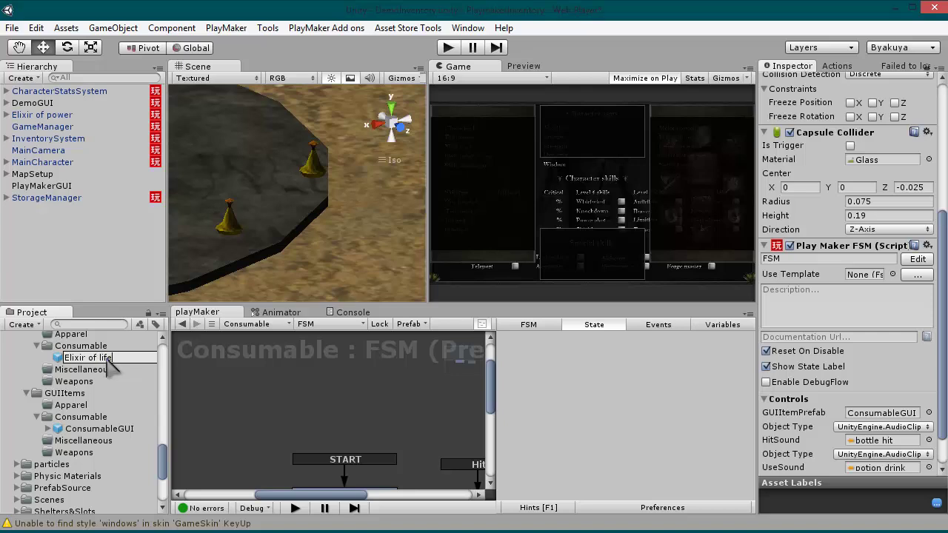
{"action": "key", "text": "Return"}
Rename the ConsumableGUI prefab in the GUIItems folder as 3 Elixir of lifeGUI.
{"action": "left_click", "coordinate": [110, 433]}
{"action": "left_click", "coordinate": [114, 431]}
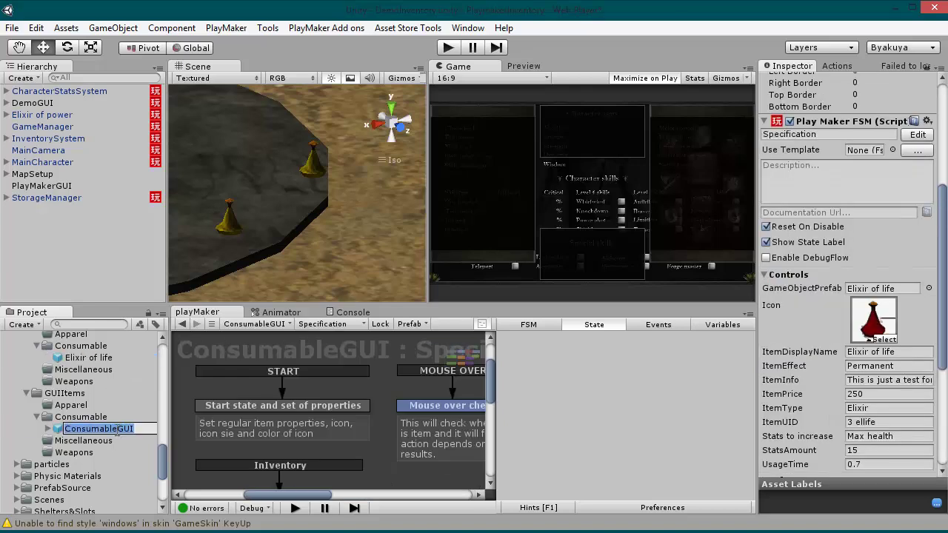
{"action": "left_click_drag", "start_coordinate": [113, 429], "coordinate": [54, 438]}
{"action": "type", "text": "3 Elixir of lifeGUI"}
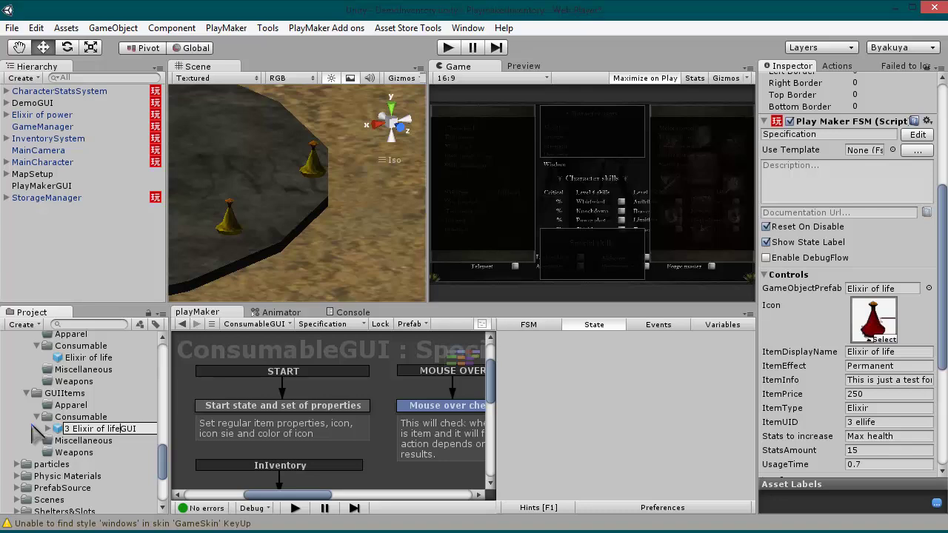
{"action": "left_click", "coordinate": [89, 358]}
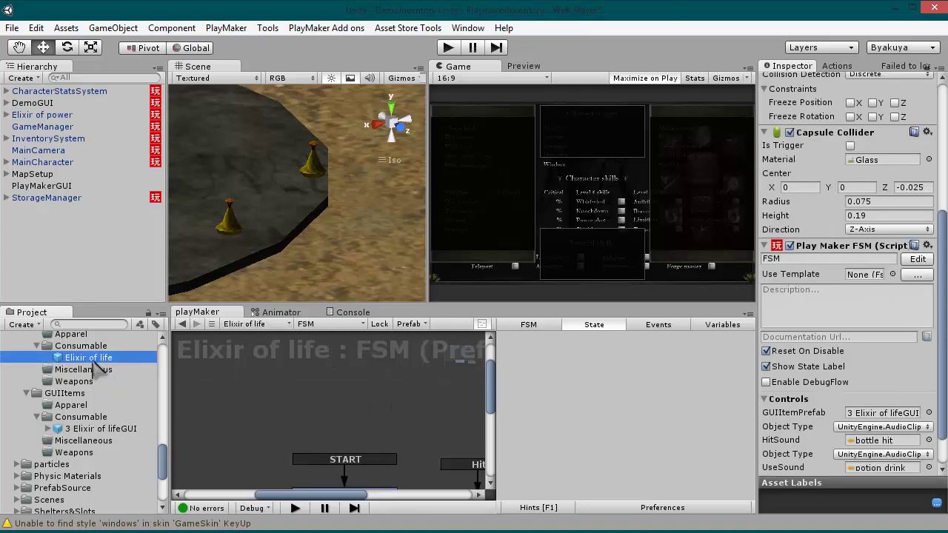
Add the Elixir of life prefab to the scene hierarchy and frame it in the Scene view.
{"action": "left_click_drag", "start_coordinate": [82, 358], "coordinate": [67, 252]}
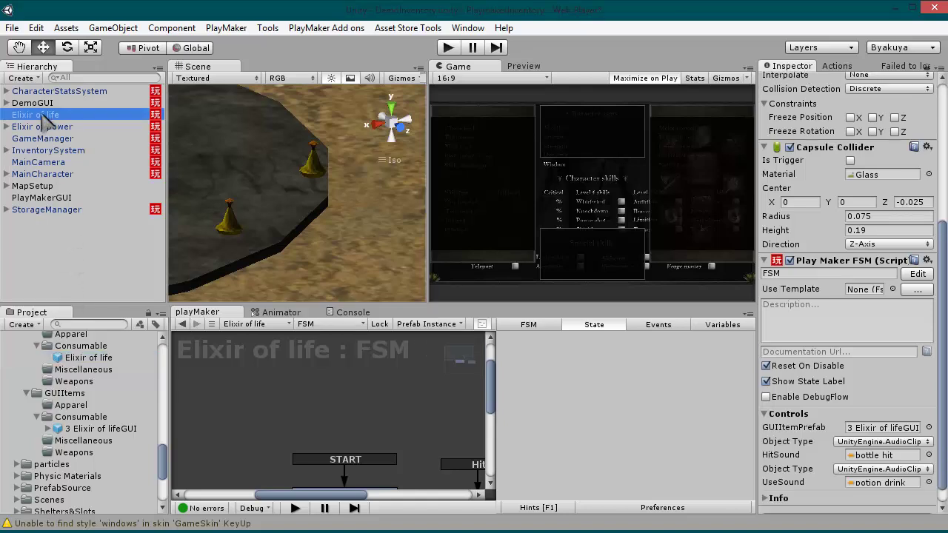
{"action": "key", "text": "f"}
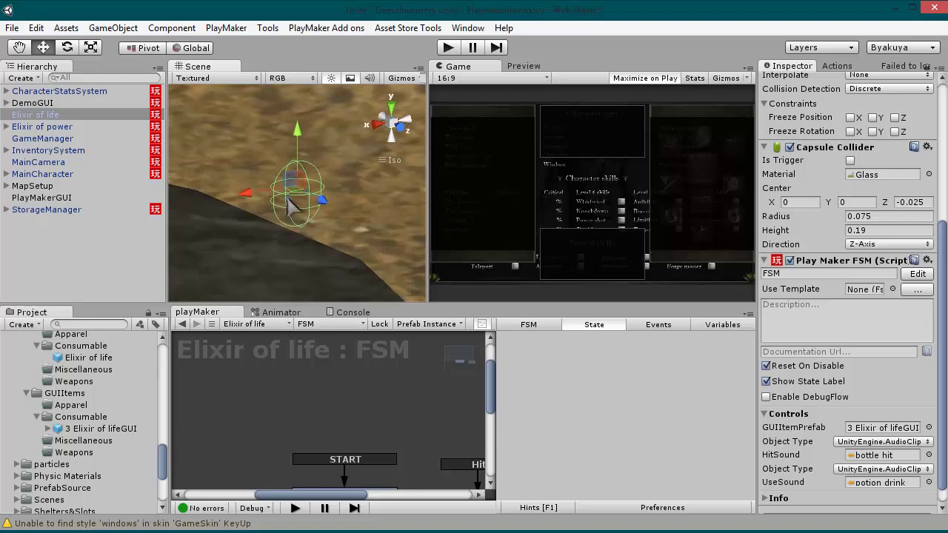
{"action": "mouse_move", "coordinate": [295, 220]}
{"action": "left_mouse_down", "text": "alt"}
{"action": "mouse_move", "coordinate": [570, 144]}
{"action": "mouse_move", "coordinate": [306, 219]}
{"action": "mouse_move", "coordinate": [311, 229]}
{"action": "left_mouse_up", "text": "alt"}
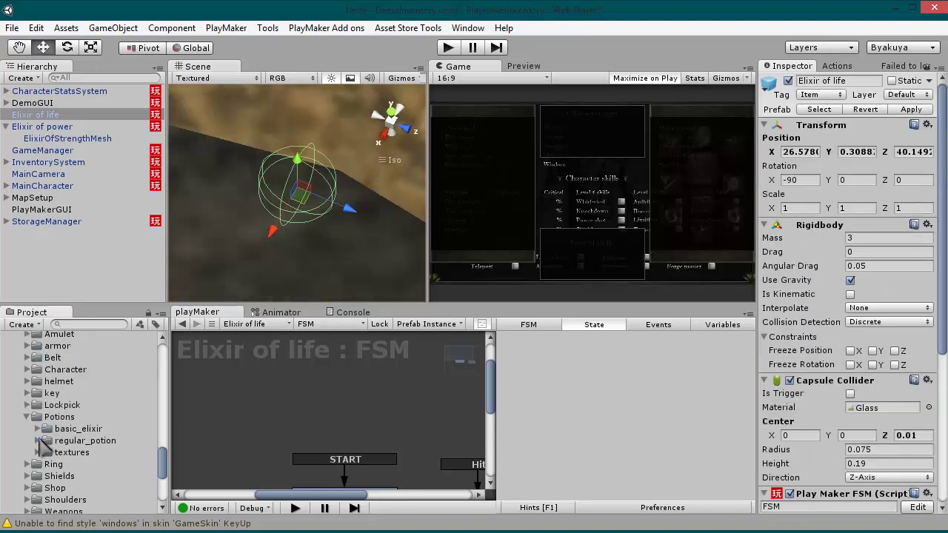
Place the regularPotion model from the Potions regular_potion folder in the scene near the Elixir of life.
{"action": "left_click", "coordinate": [39, 440]}
{"action": "scroll", "coordinate": [82, 467], "scroll_direction": "down", "scroll_amount": 3}
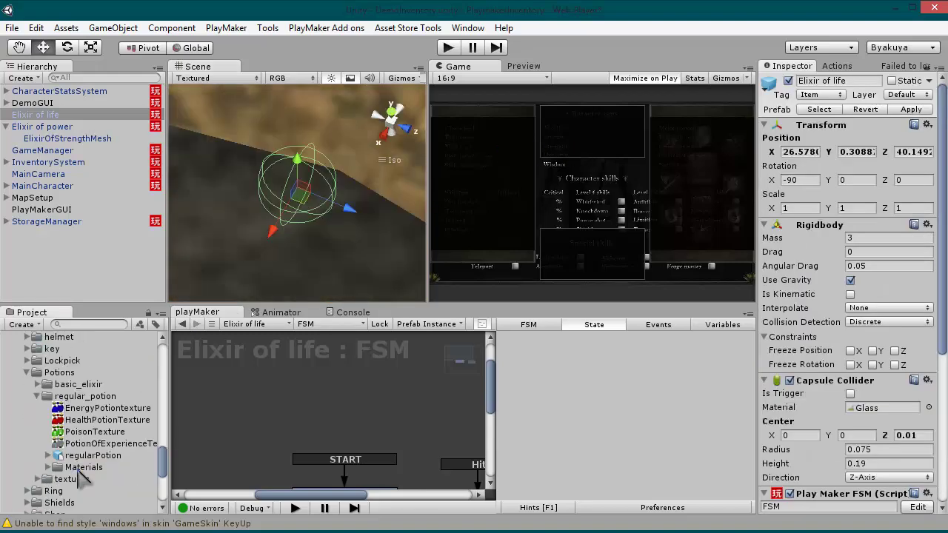
{"action": "left_click_drag", "start_coordinate": [88, 456], "coordinate": [244, 193]}
{"action": "left_click_drag", "start_coordinate": [251, 225], "coordinate": [274, 127], "text": "alt"}
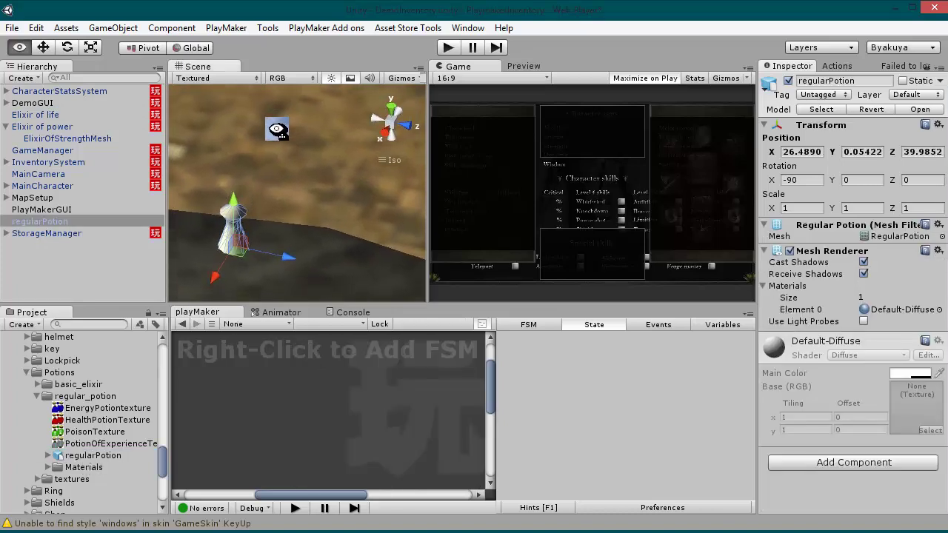
Parent regularPotion under Elixir of life and reset its transform.
{"action": "left_click_drag", "start_coordinate": [46, 222], "coordinate": [47, 117]}
{"action": "left_click", "coordinate": [47, 117]}
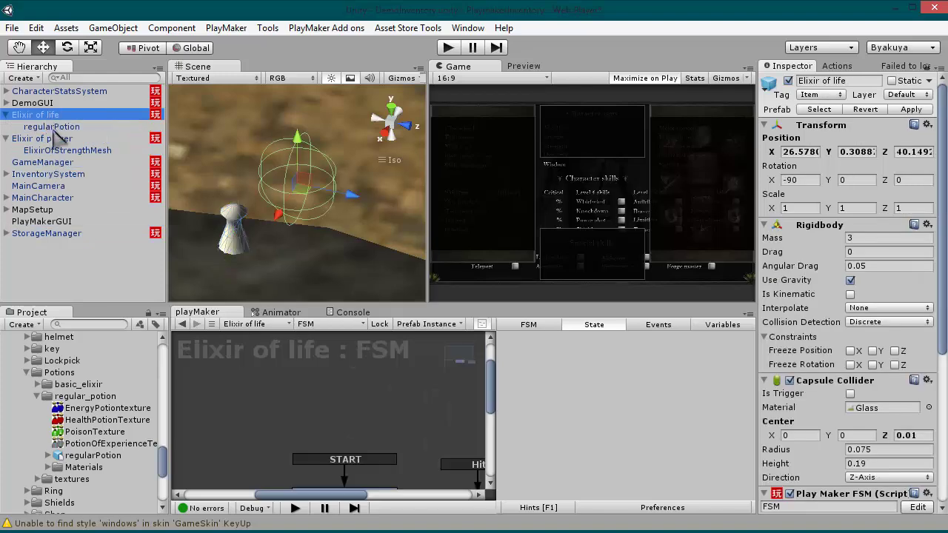
{"action": "left_click", "coordinate": [56, 126]}
{"action": "left_click", "coordinate": [938, 125]}
{"action": "left_click", "coordinate": [852, 134]}
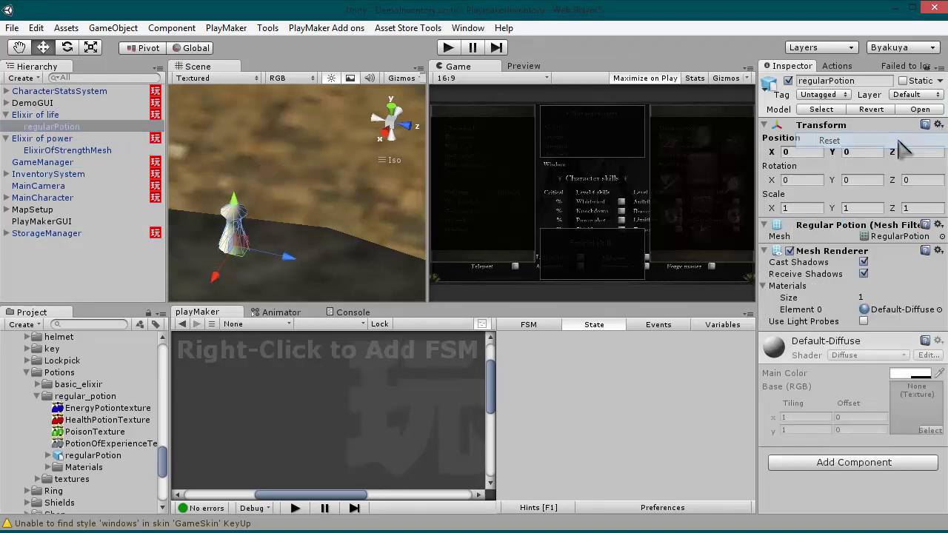
Set the Elixir of life Capsule Collider's center Z to 0 and its radius to 0.08.
{"action": "left_click", "coordinate": [296, 197]}
{"action": "key", "text": "f"}
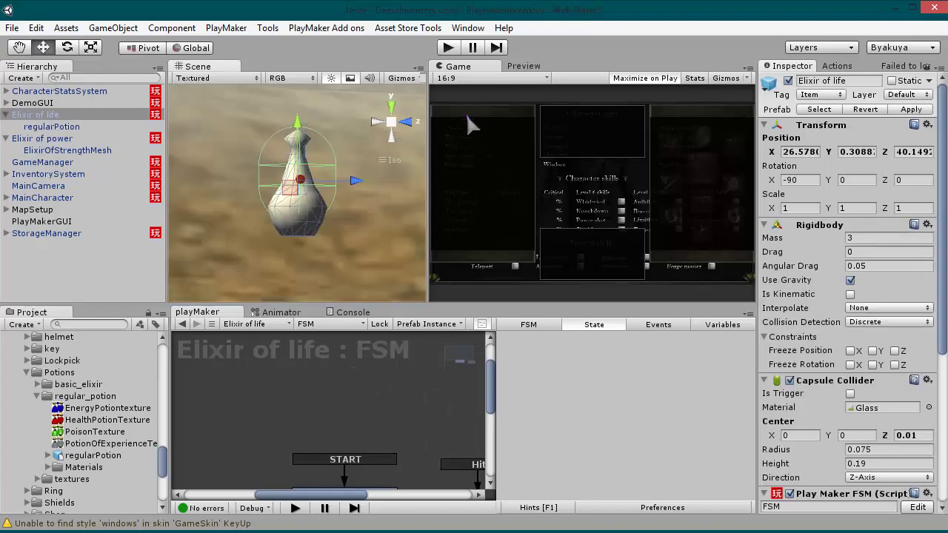
{"action": "scroll", "coordinate": [849, 348], "scroll_direction": "down", "scroll_amount": 5}
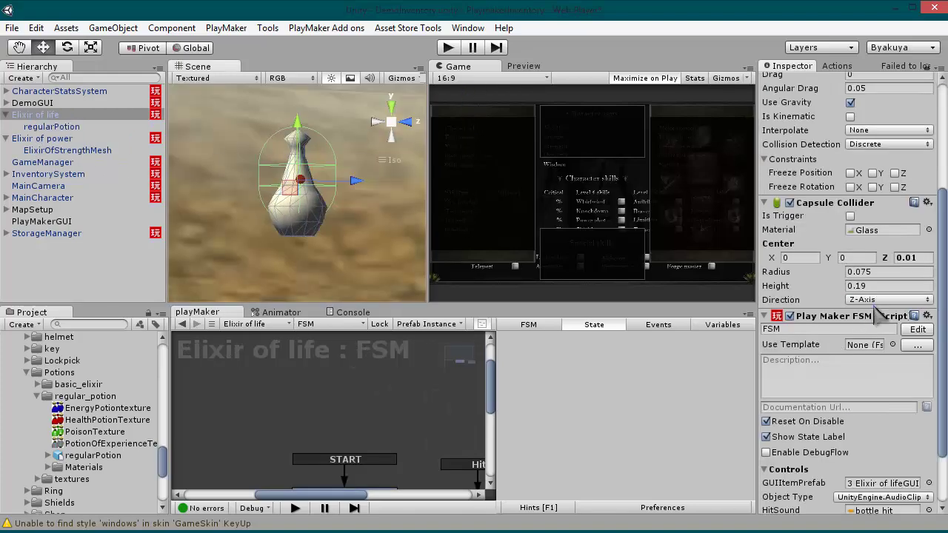
{"action": "left_click", "coordinate": [915, 258]}
{"action": "type", "text": "0"}
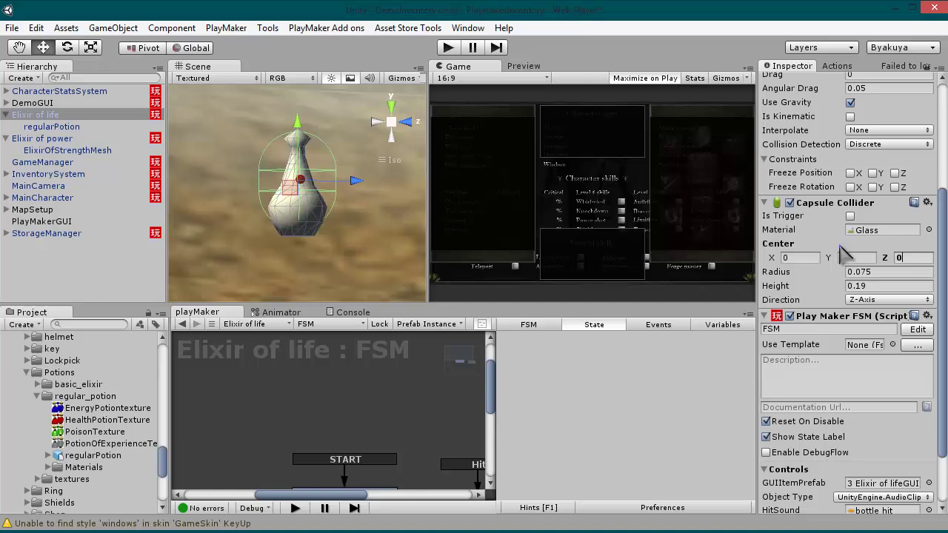
{"action": "key", "text": "Return"}
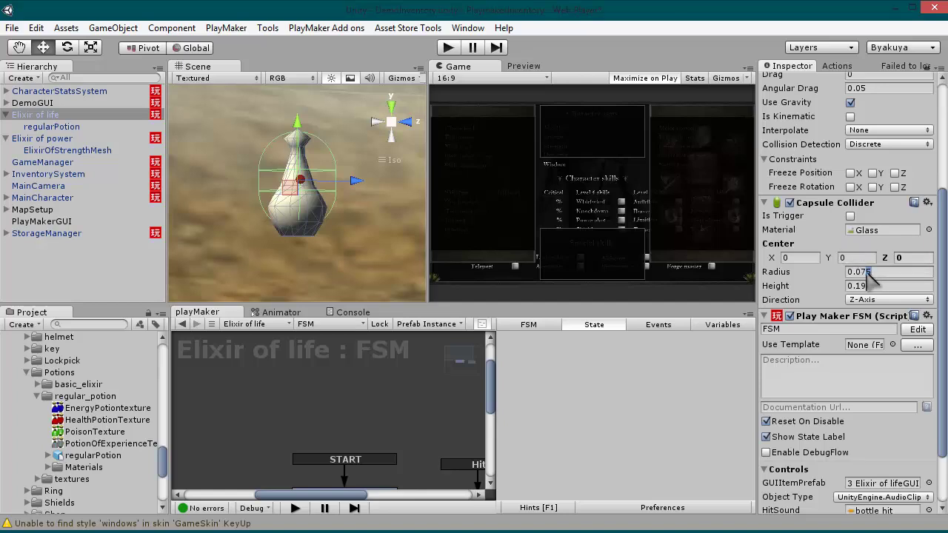
{"action": "left_click_drag", "start_coordinate": [869, 273], "coordinate": [859, 271]}
{"action": "type", "text": "8"}
{"action": "key", "text": "Return"}
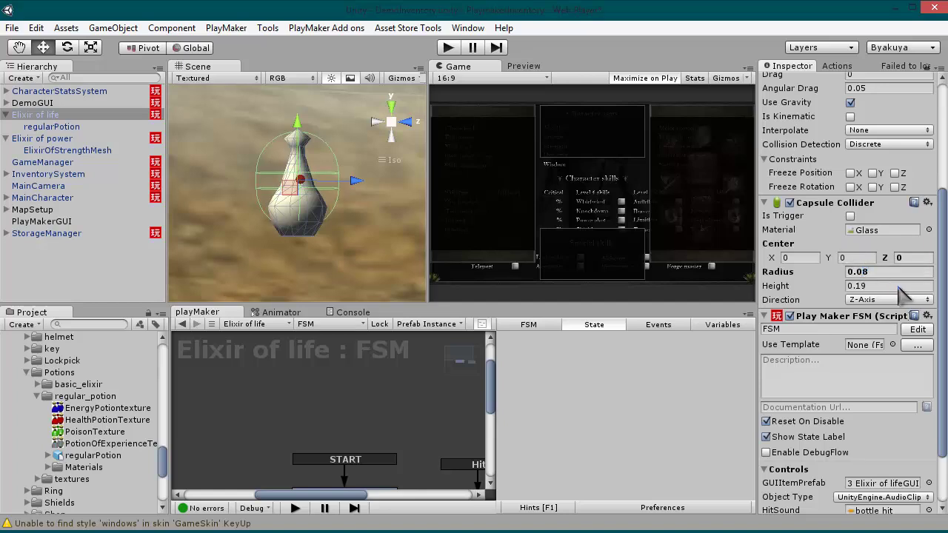
Set the Capsule Collider's height to 0.21 and its center Z to -0.01 to fit the bottle.
{"action": "left_click_drag", "start_coordinate": [870, 285], "coordinate": [859, 286]}
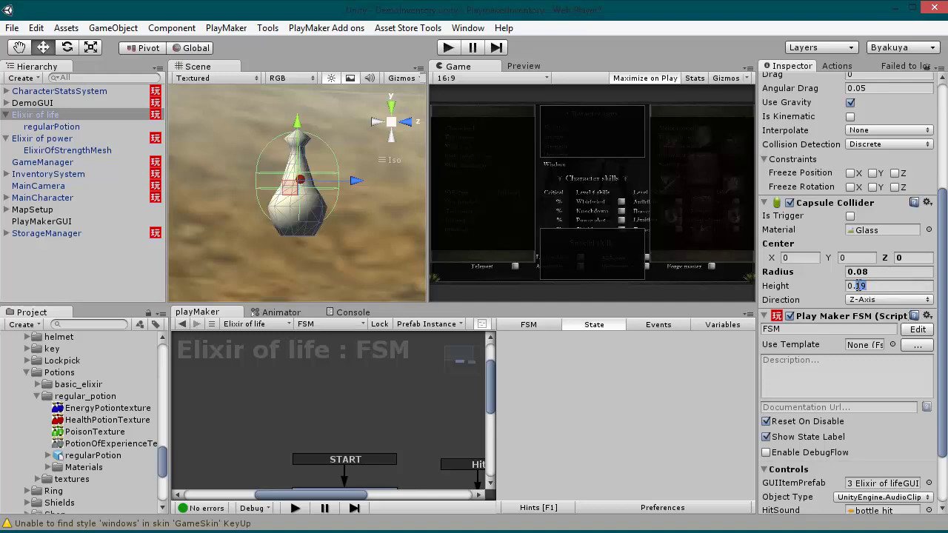
{"action": "type", "text": "21"}
{"action": "left_click", "coordinate": [914, 257]}
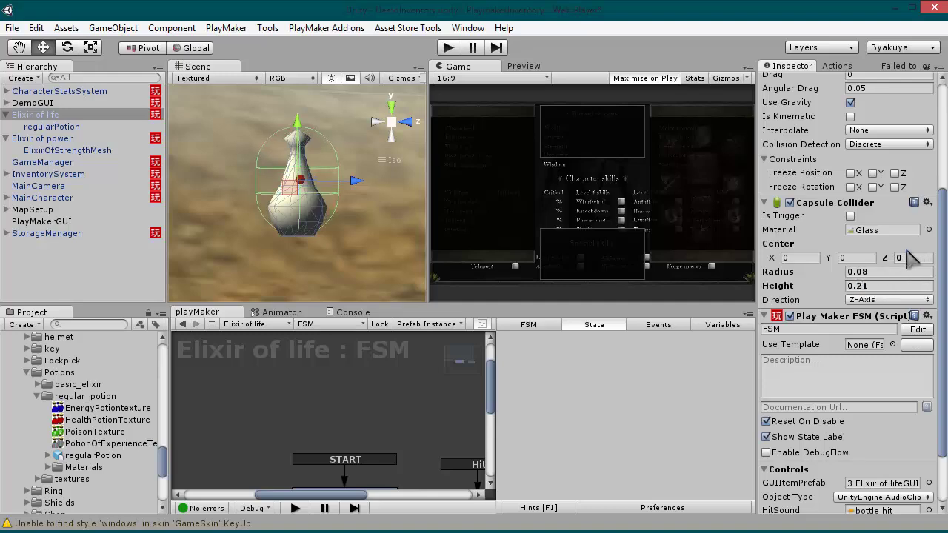
{"action": "type", "text": "-0.01"}
{"action": "left_click_drag", "start_coordinate": [400, 296], "coordinate": [342, 215], "text": "alt"}
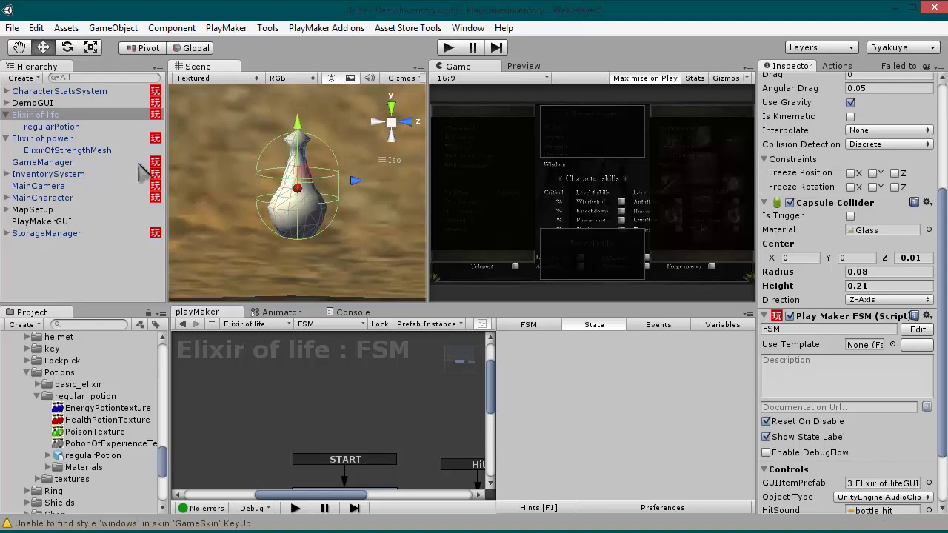
Assign the ElixirOfHealth_mat material to the regularPotion mesh.
{"action": "left_click", "coordinate": [52, 127]}
{"action": "left_click", "coordinate": [939, 309]}
{"action": "double_click", "coordinate": [522, 342]}
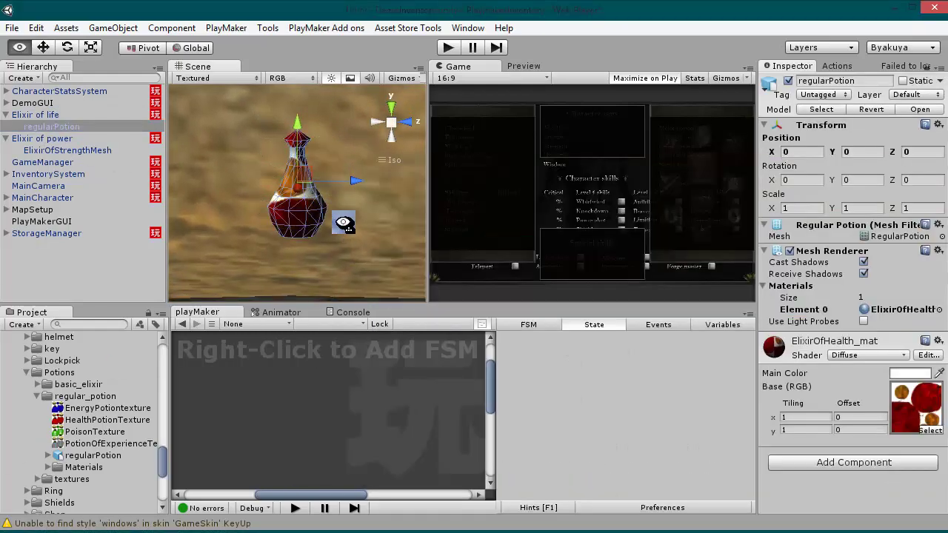
{"action": "left_click_drag", "start_coordinate": [311, 222], "coordinate": [311, 192], "text": "alt"}
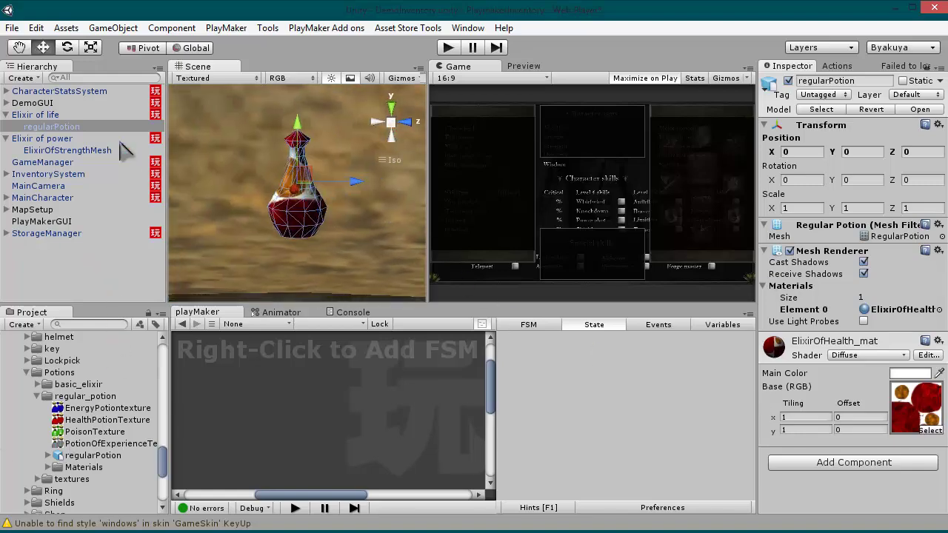
Update the Elixir of life prefab in NewCreatedItems' 3DItems Consumable folder with the edited Elixir of life scene object.
{"action": "left_click", "coordinate": [35, 115]}
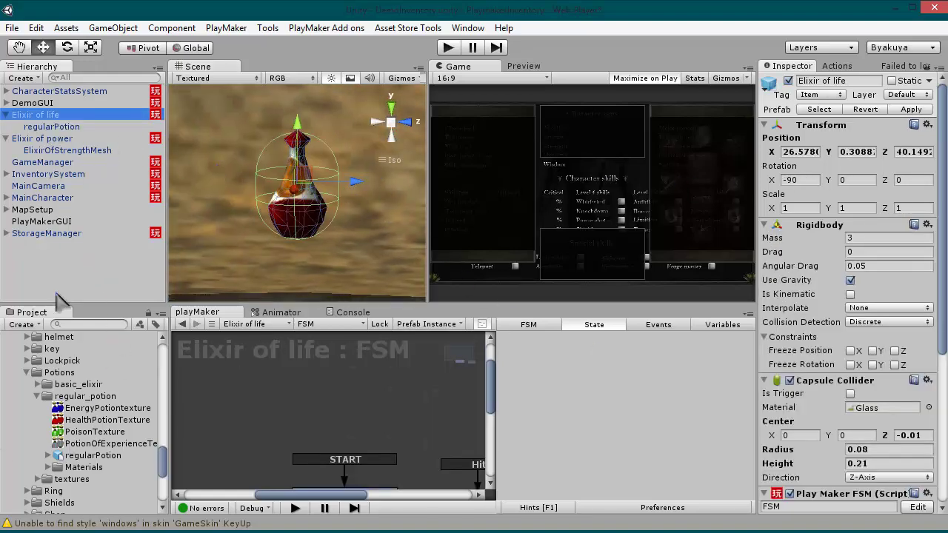
{"action": "left_click", "coordinate": [27, 372]}
{"action": "scroll", "coordinate": [95, 422], "scroll_direction": "down", "scroll_amount": 3}
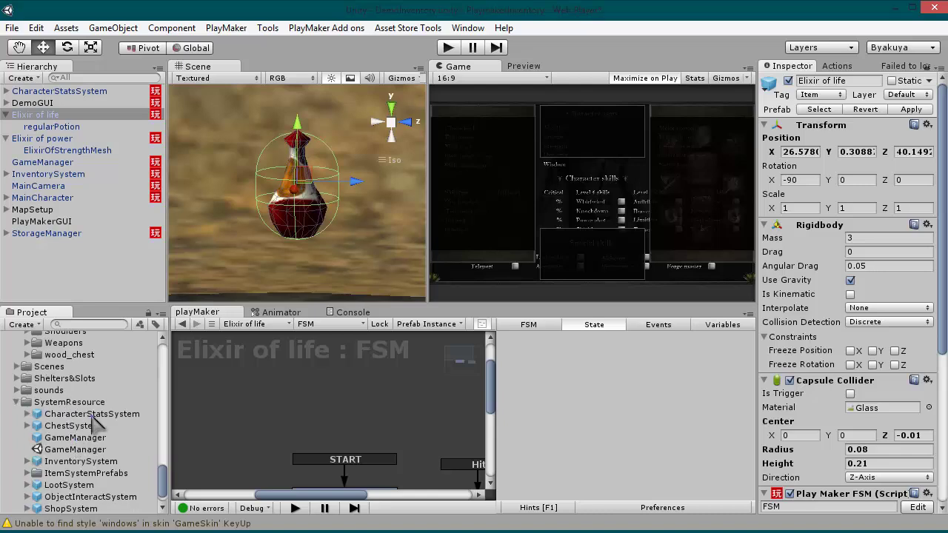
{"action": "scroll", "coordinate": [92, 422], "scroll_direction": "up", "scroll_amount": 10}
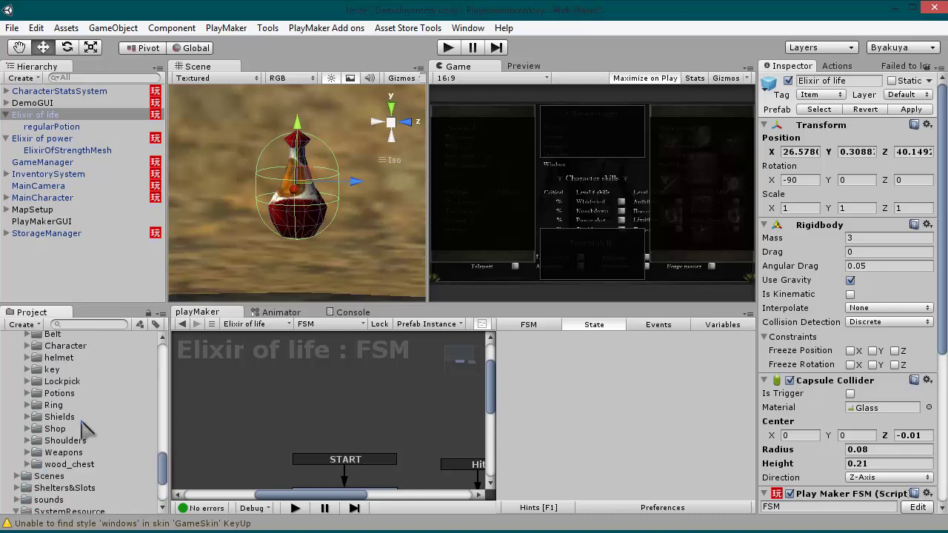
{"action": "scroll", "coordinate": [85, 433], "scroll_direction": "up", "scroll_amount": 3}
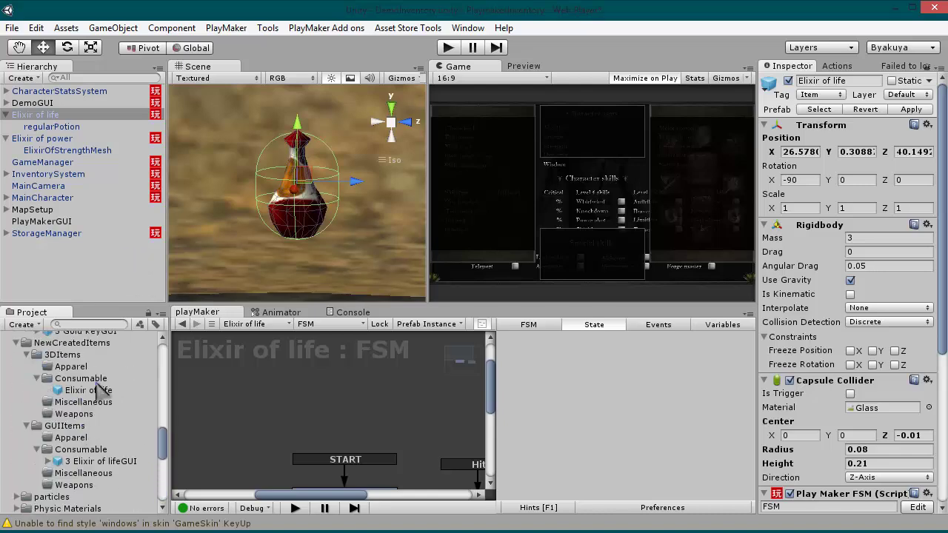
{"action": "left_click", "coordinate": [34, 103]}
{"action": "left_click", "coordinate": [39, 117]}
{"action": "left_click_drag", "start_coordinate": [38, 119], "coordinate": [90, 414]}
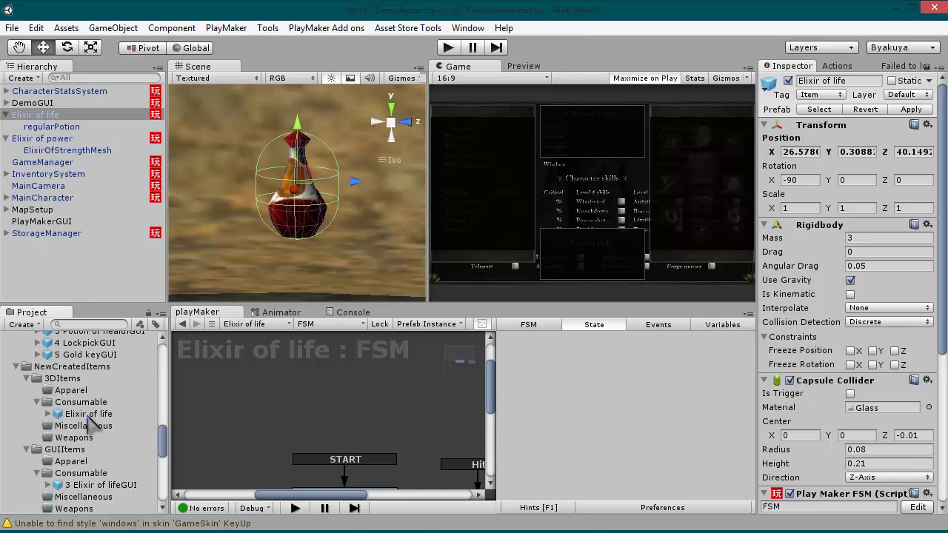
Play-test the scene by picking up the Elixir of life and viewing its details in the inventory.
{"action": "left_click", "coordinate": [451, 47]}
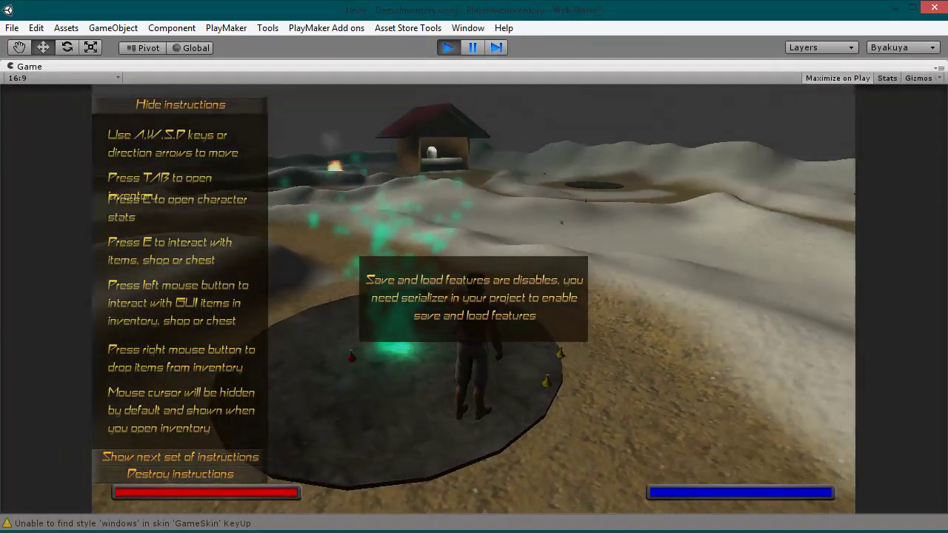
{"action": "key", "text": "w"}
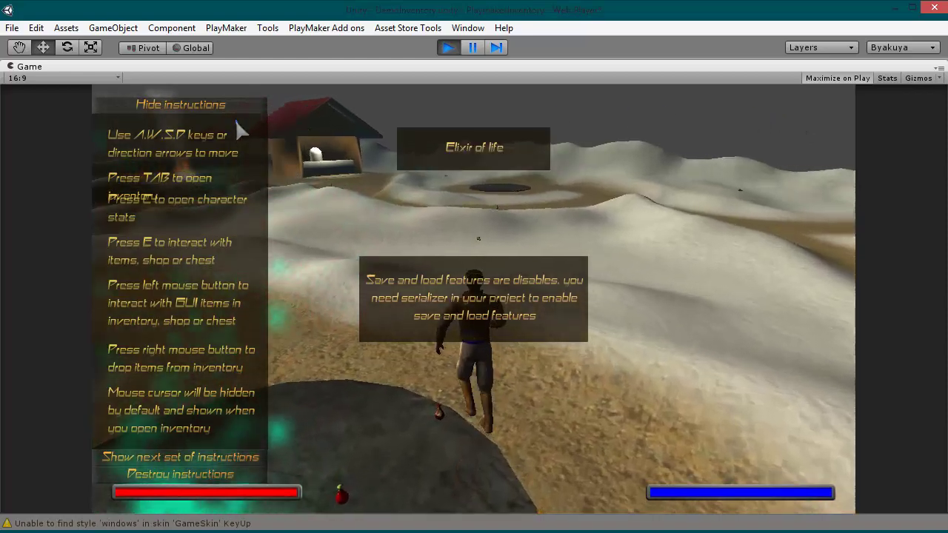
{"action": "key", "text": "w"}
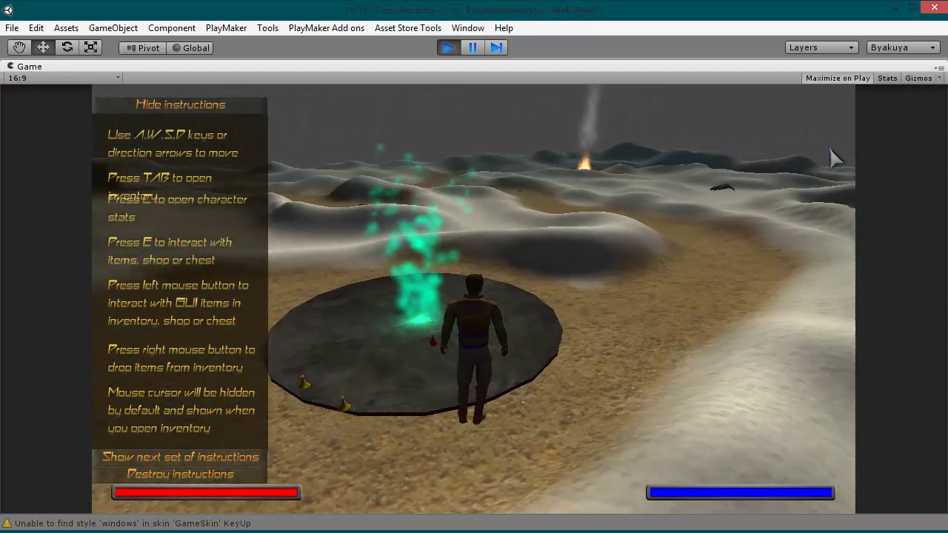
{"action": "key", "text": "w"}
{"action": "key", "text": "Tab"}
{"action": "mouse_move", "coordinate": [135, 152]}
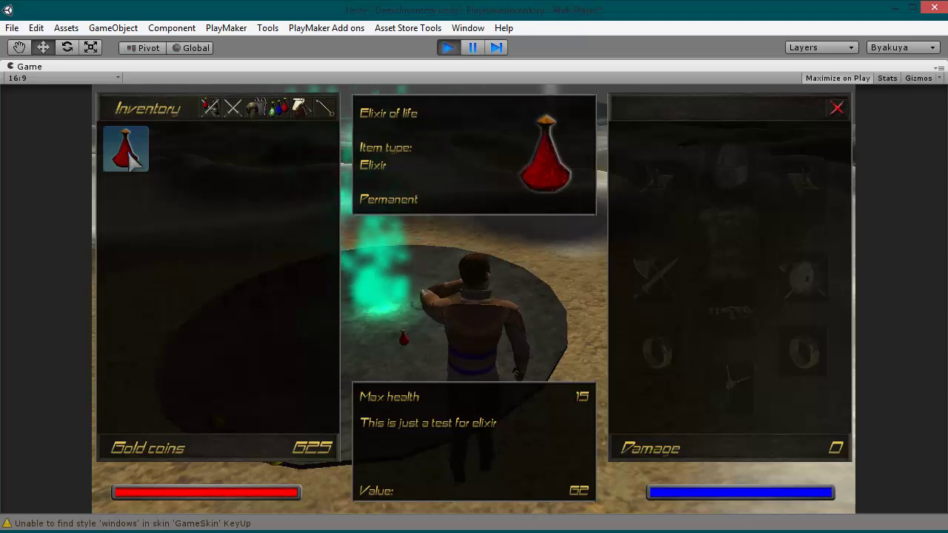
Compare the character stats before and after consuming the Elixir of life from the inventory, and end the play test.
{"action": "key", "text": "c"}
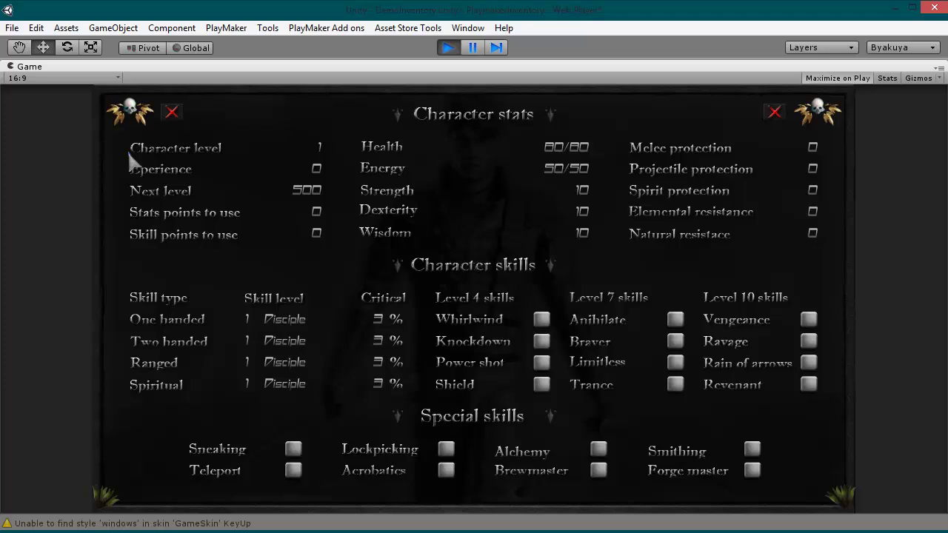
{"action": "key", "text": "i"}
{"action": "right_click", "coordinate": [127, 151]}
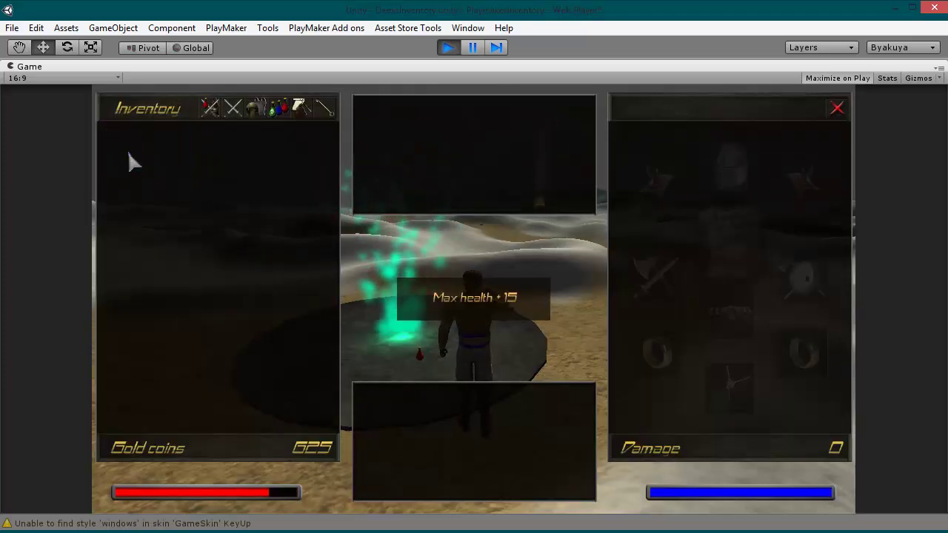
{"action": "key", "text": "c"}
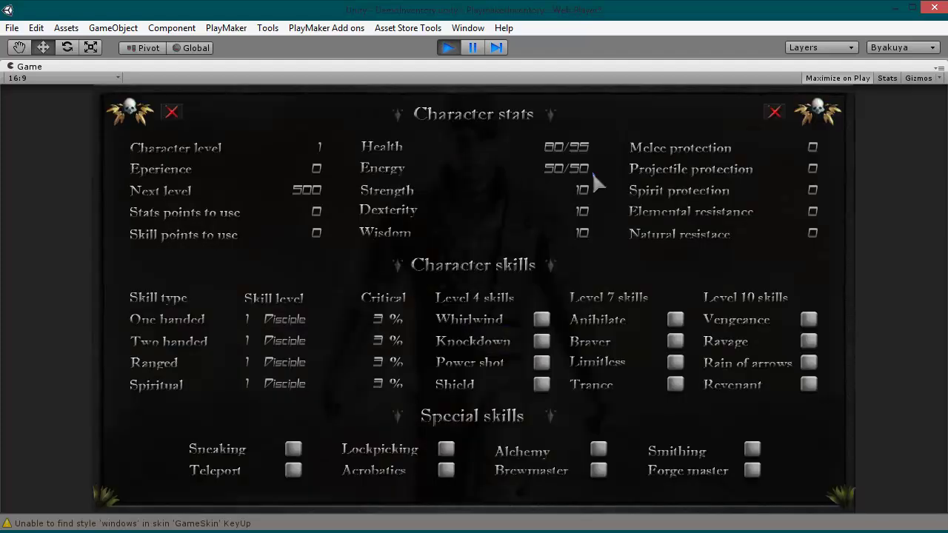
{"action": "key", "text": "i"}
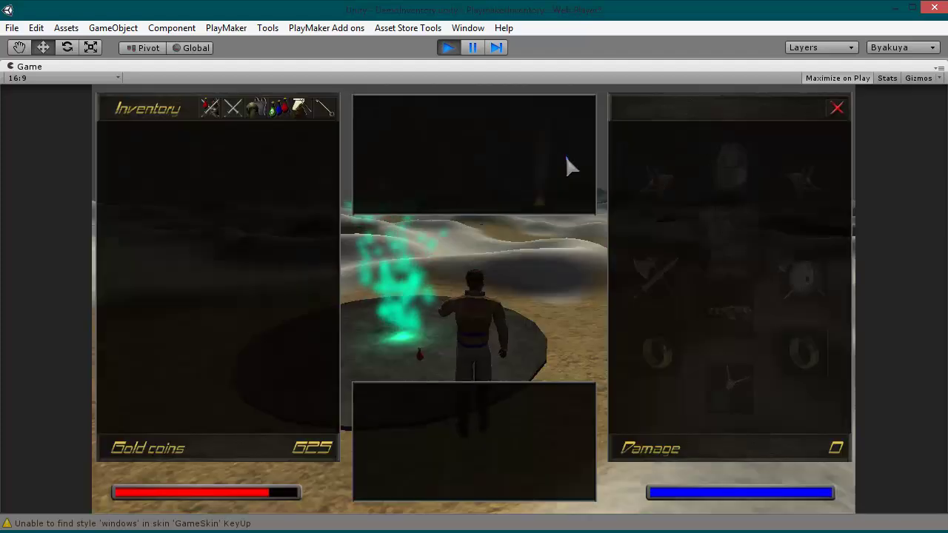
{"action": "key", "text": "i"}
{"action": "left_click", "coordinate": [448, 47]}
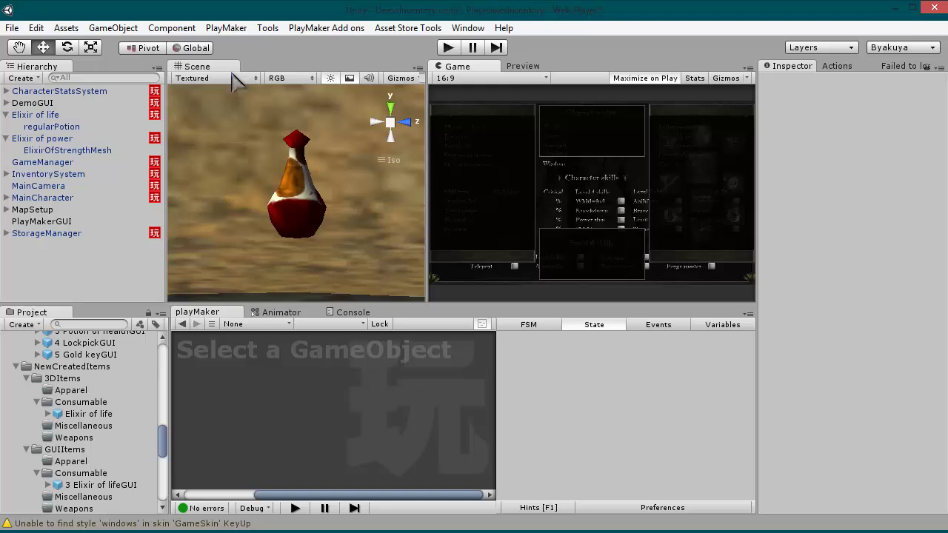
Inspect the Start state in the InventorySystem object's DropItem FSM.
{"action": "left_click", "coordinate": [33, 174]}
{"action": "left_click", "coordinate": [342, 324]}
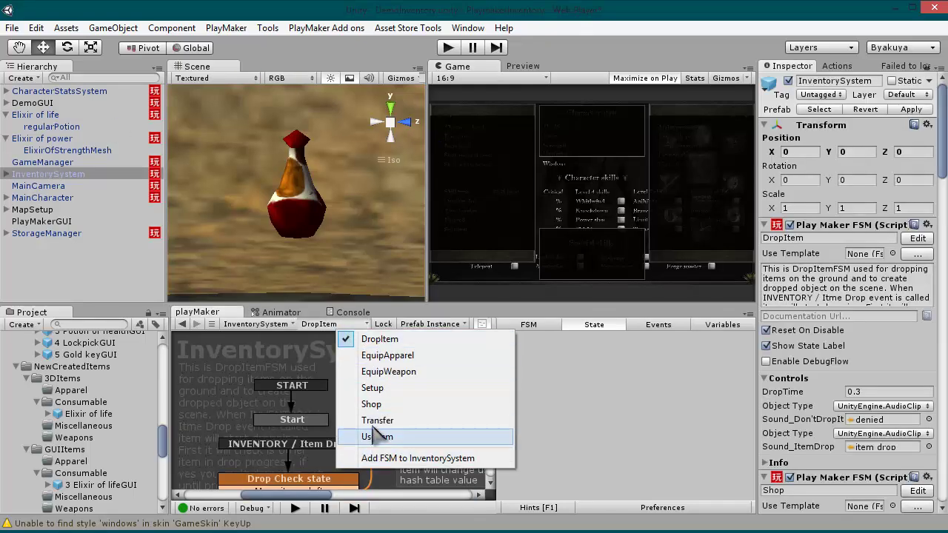
{"action": "left_click", "coordinate": [289, 418]}
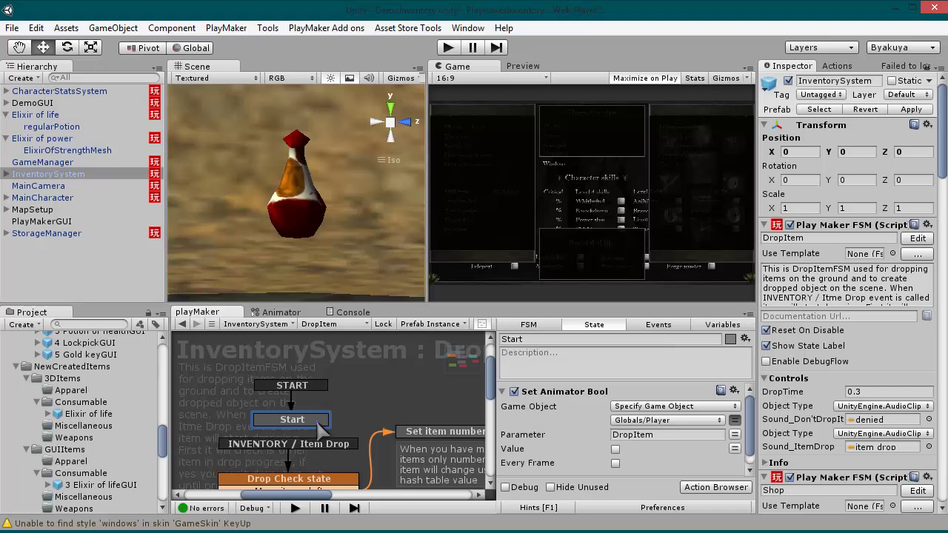